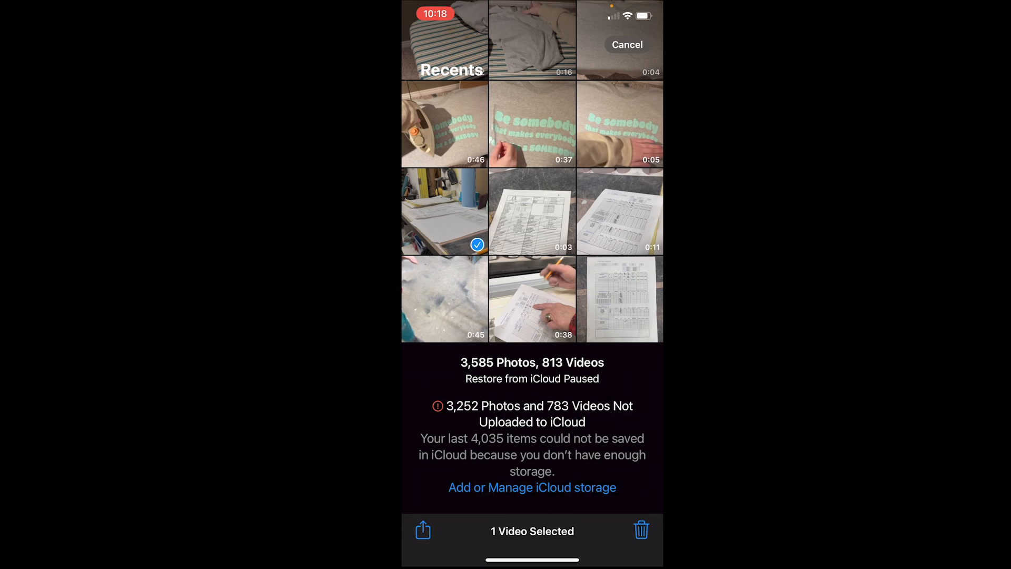
Add the other videos and the photo in the last two rows to the selection and AirDrop all six items to the MacBook.
{"action": "left_click", "coordinate": [506, 213]}
{"action": "left_click", "coordinate": [593, 213]}
{"action": "left_click", "coordinate": [444, 299]}
{"action": "left_click", "coordinate": [532, 298]}
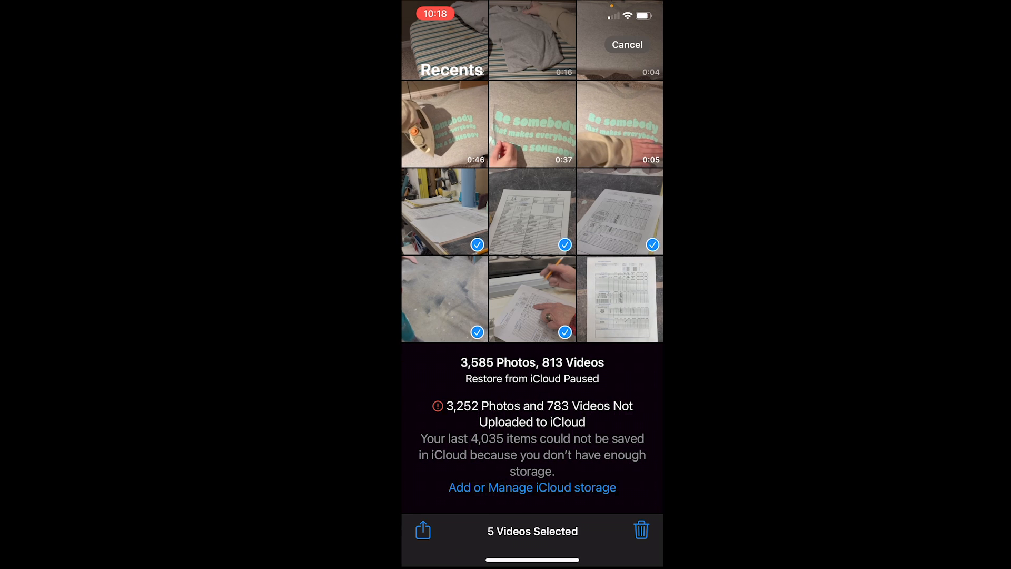
{"action": "left_click", "coordinate": [619, 299]}
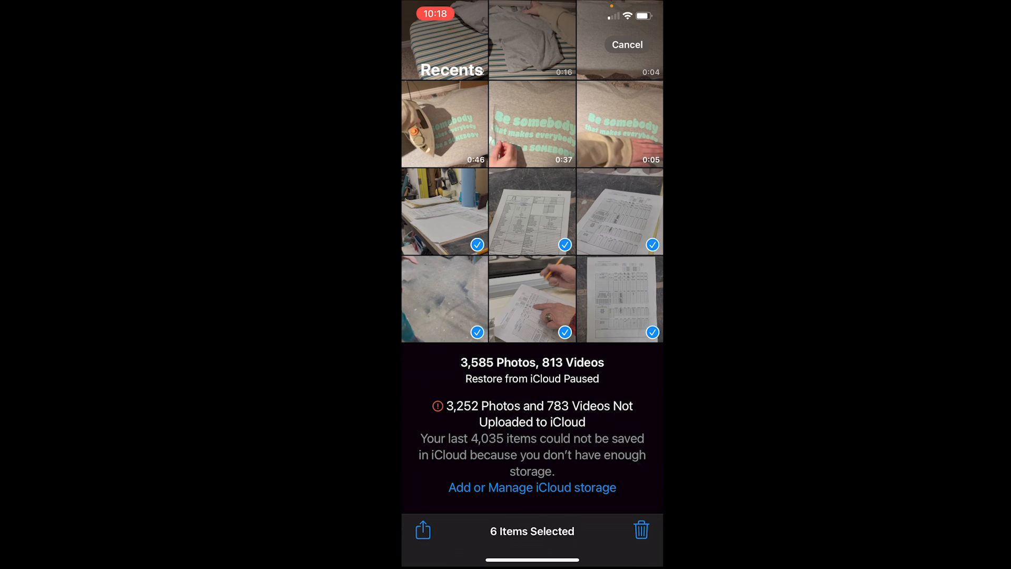
{"action": "left_click", "coordinate": [423, 529]}
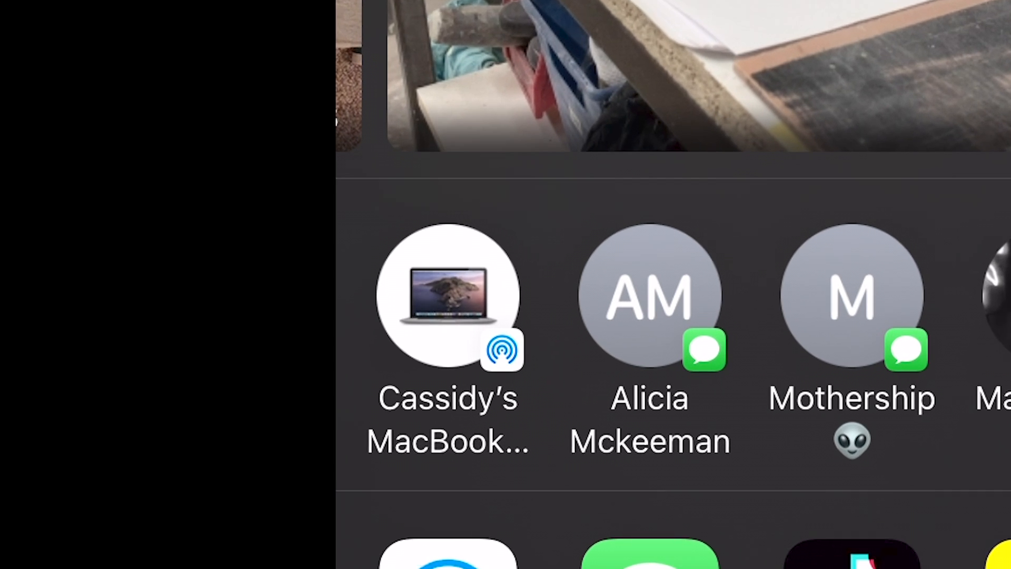
{"action": "left_click", "coordinate": [448, 296]}
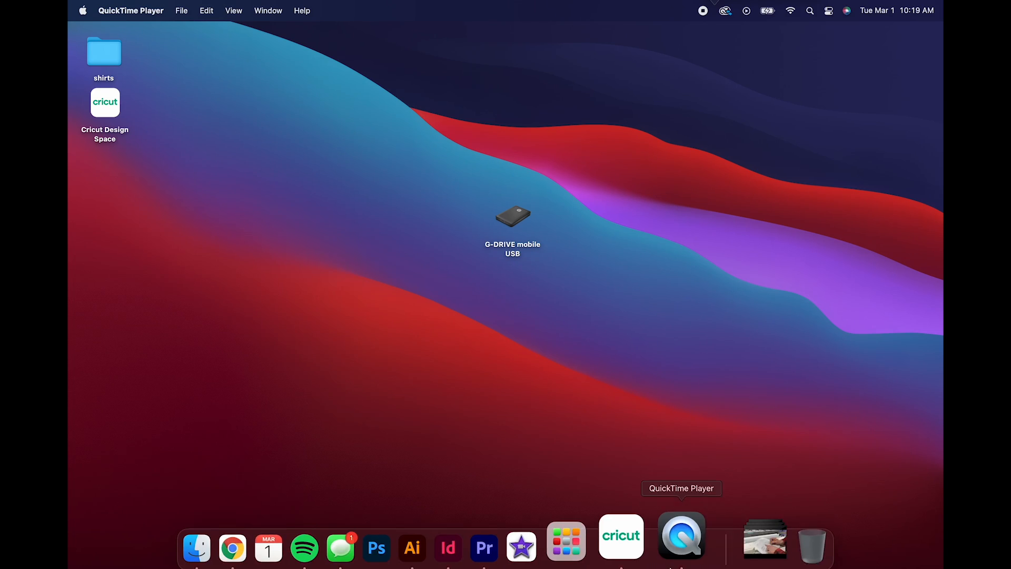
Open the Mac's Downloads folder in a Finder window and move the window aside to make room for another.
{"action": "left_click", "coordinate": [729, 542]}
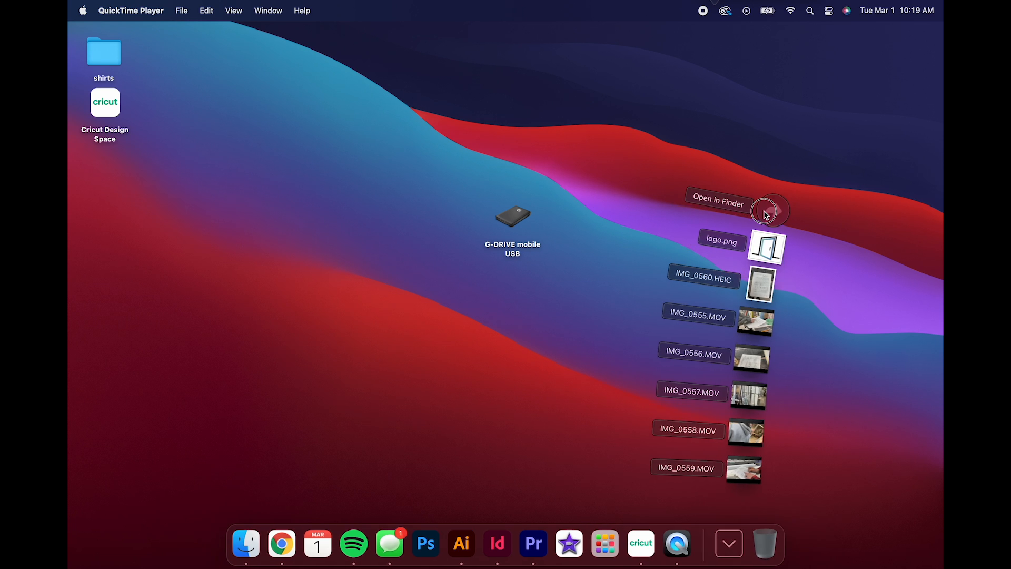
{"action": "left_click", "coordinate": [769, 212]}
{"action": "left_click_drag", "start_coordinate": [465, 35], "coordinate": [602, 35]}
Open the work/videos/finishing folder on the G-DRIVE mobile USB drive and narrow its window to sit beside Downloads.
{"action": "double_click", "coordinate": [514, 217]}
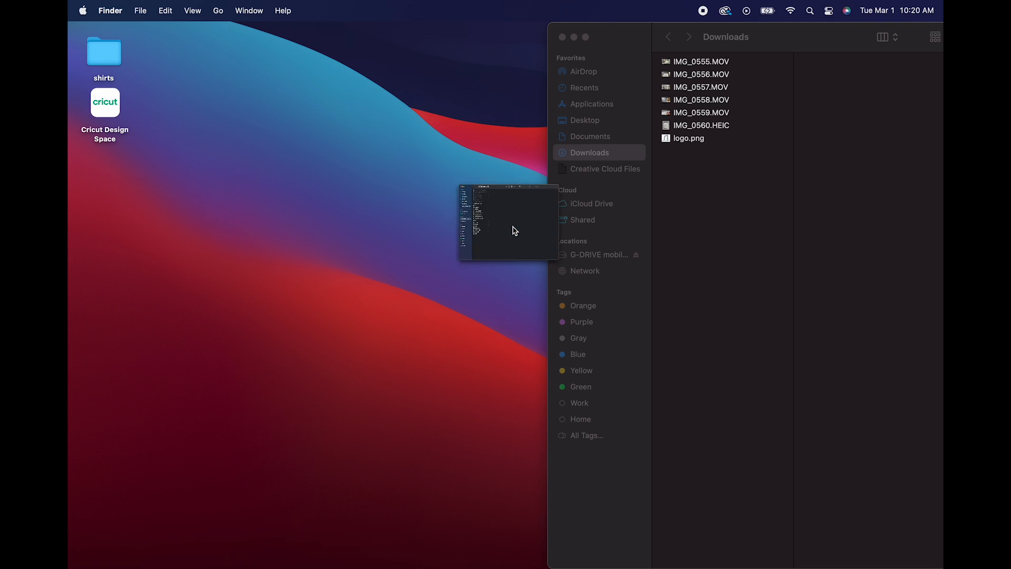
{"action": "left_click", "coordinate": [208, 356]}
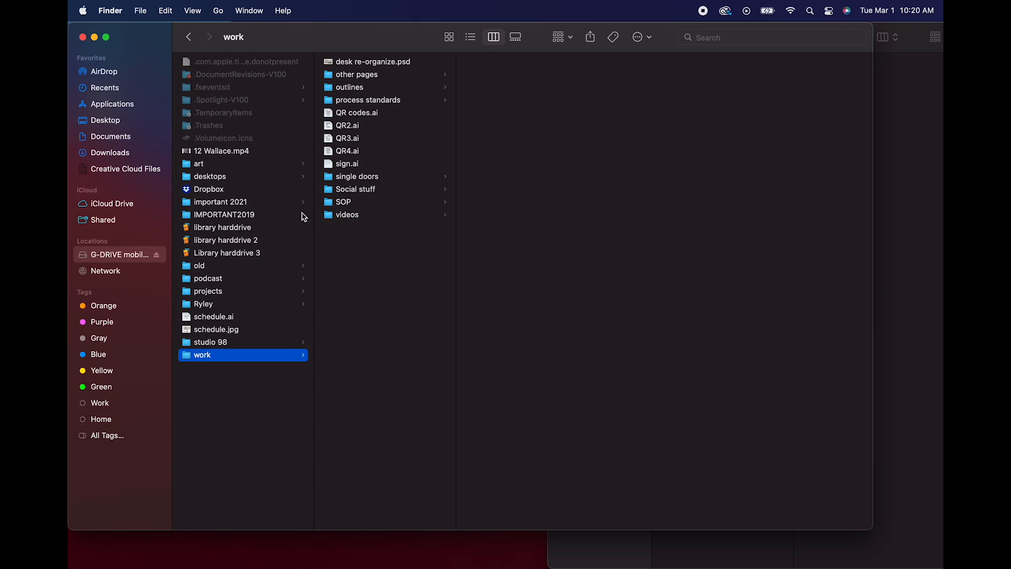
{"action": "left_click", "coordinate": [348, 215]}
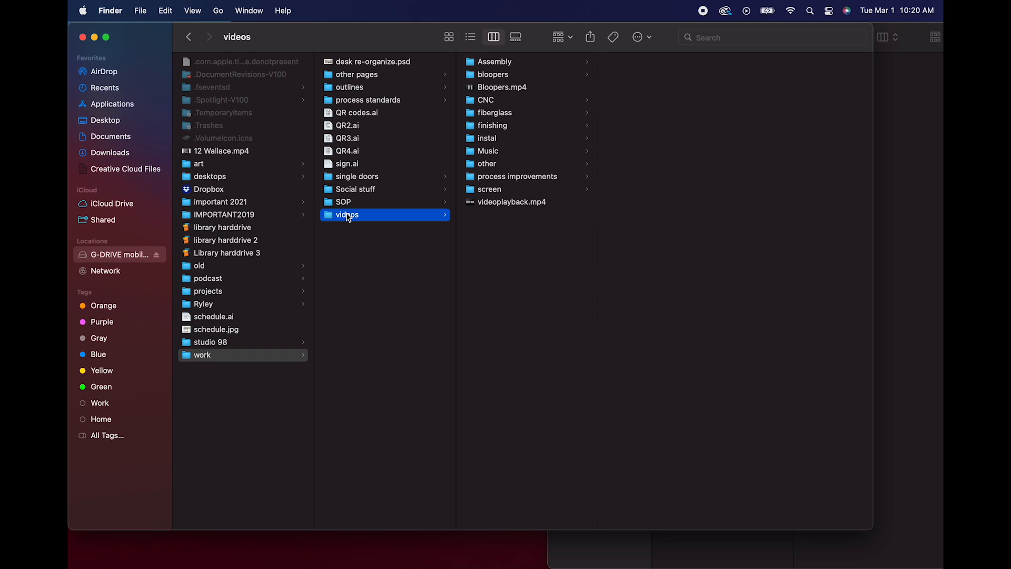
{"action": "left_click", "coordinate": [504, 129]}
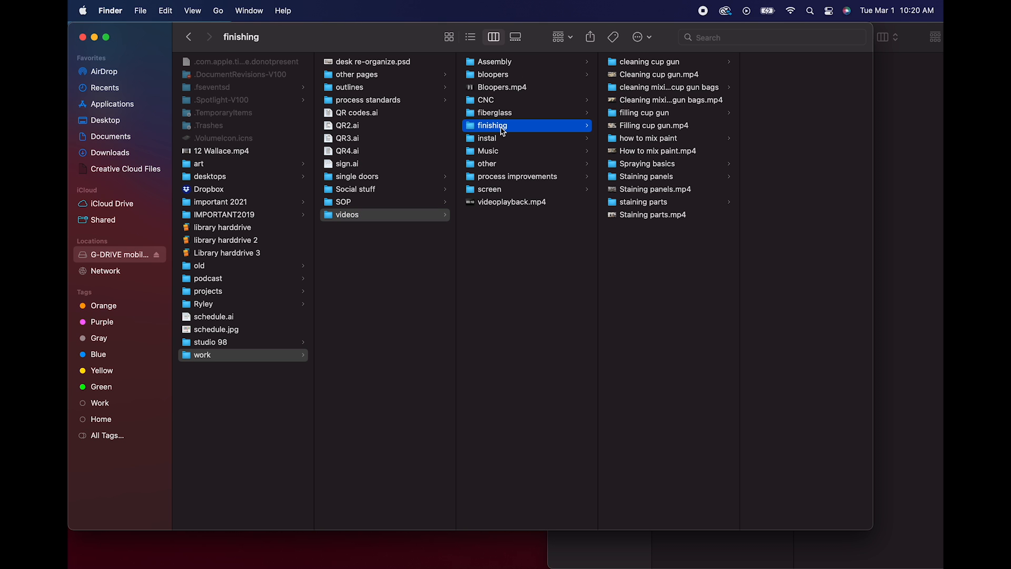
{"action": "left_click_drag", "start_coordinate": [872, 182], "coordinate": [553, 211]}
{"action": "scroll", "coordinate": [411, 218], "scroll_direction": "right", "scroll_amount": 3}
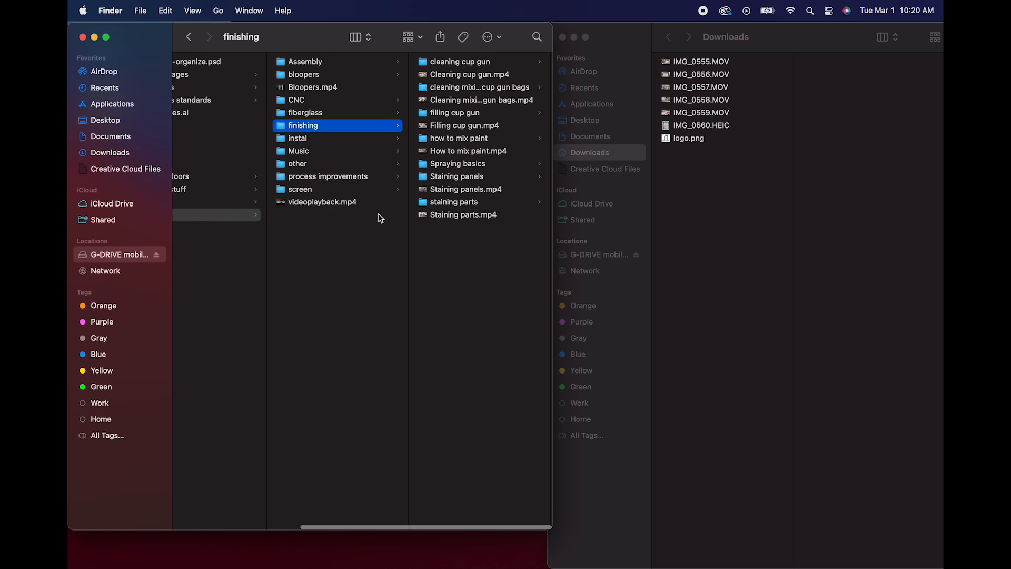
Create a new folder named "Sourcing parts" inside the finishing folder.
{"action": "right_click", "coordinate": [500, 269]}
{"action": "left_click", "coordinate": [523, 272]}
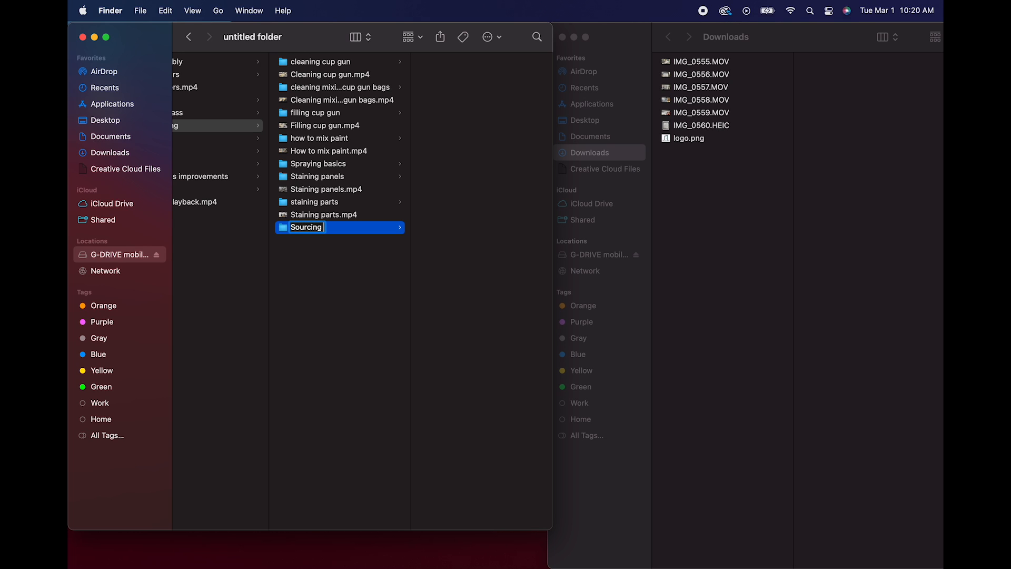
{"action": "type", "text": "Sourcing parts"}
{"action": "key", "text": "Return"}
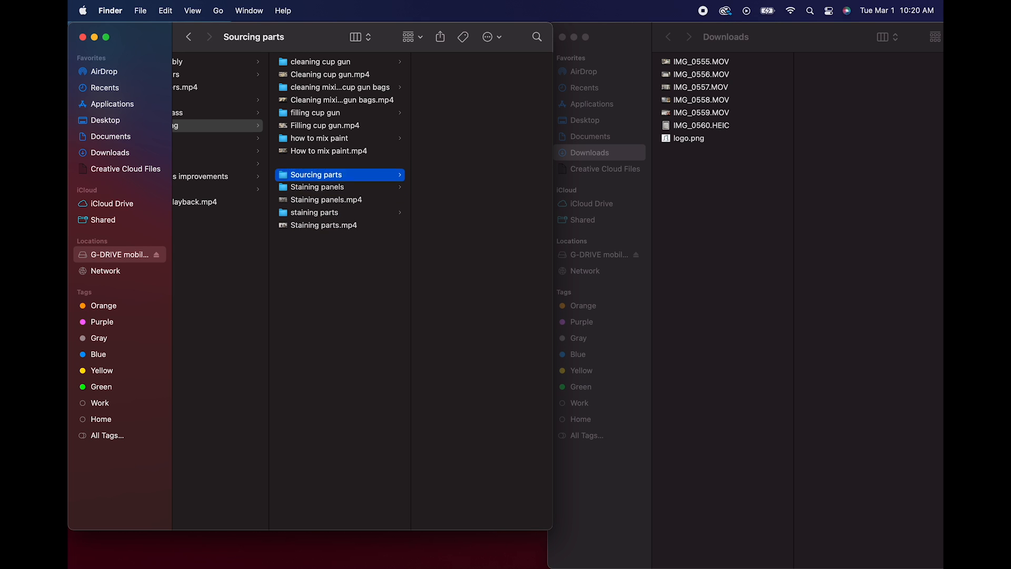
Copy IMG_0555.MOV through IMG_0559.MOV from Downloads into the Sourcing parts folder on the drive.
{"action": "left_click", "coordinate": [728, 174]}
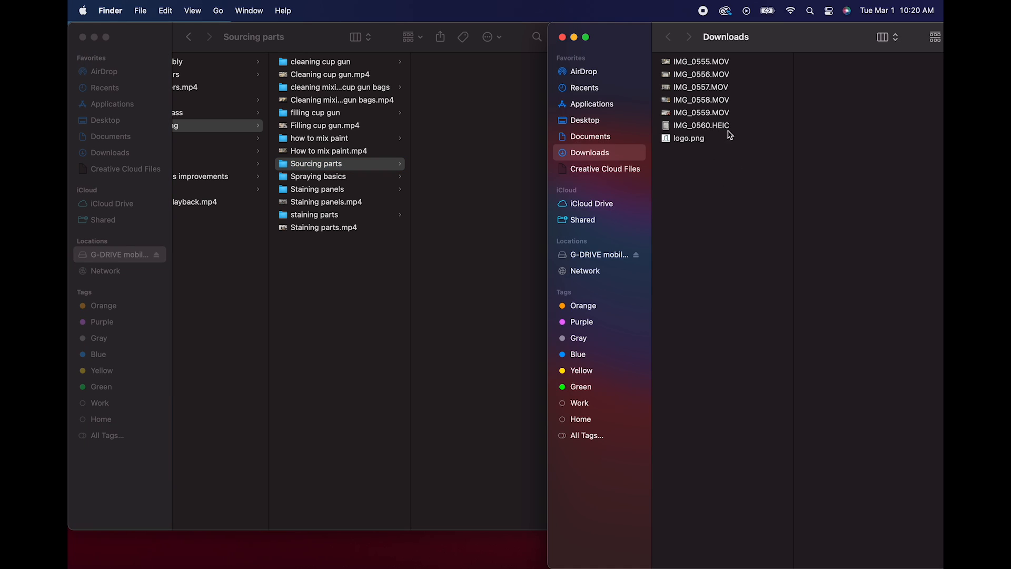
{"action": "left_click", "coordinate": [726, 127]}
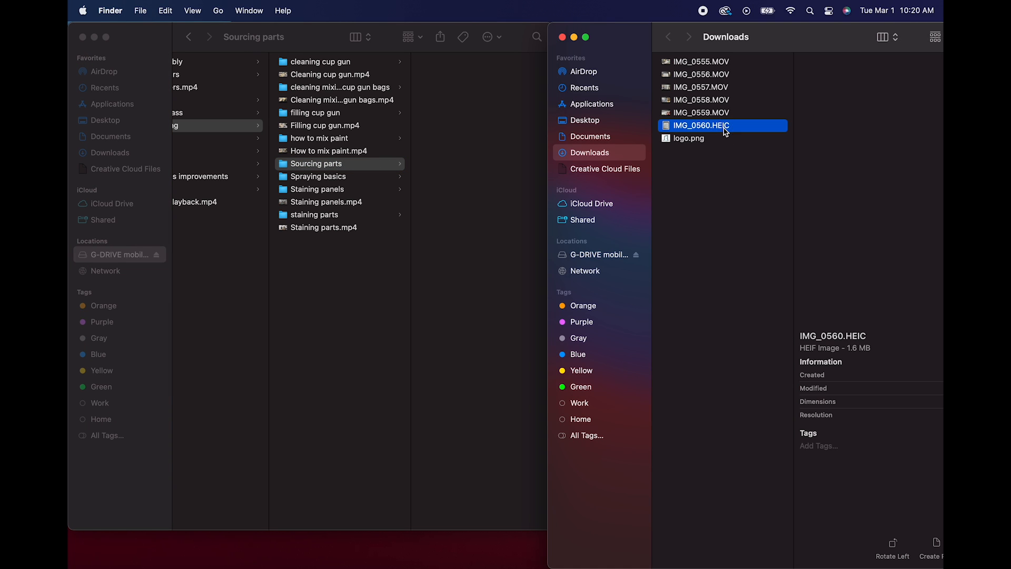
{"action": "left_click", "coordinate": [707, 111]}
{"action": "left_click", "coordinate": [709, 63], "text": "shift"}
{"action": "left_click_drag", "start_coordinate": [709, 83], "coordinate": [474, 169]}
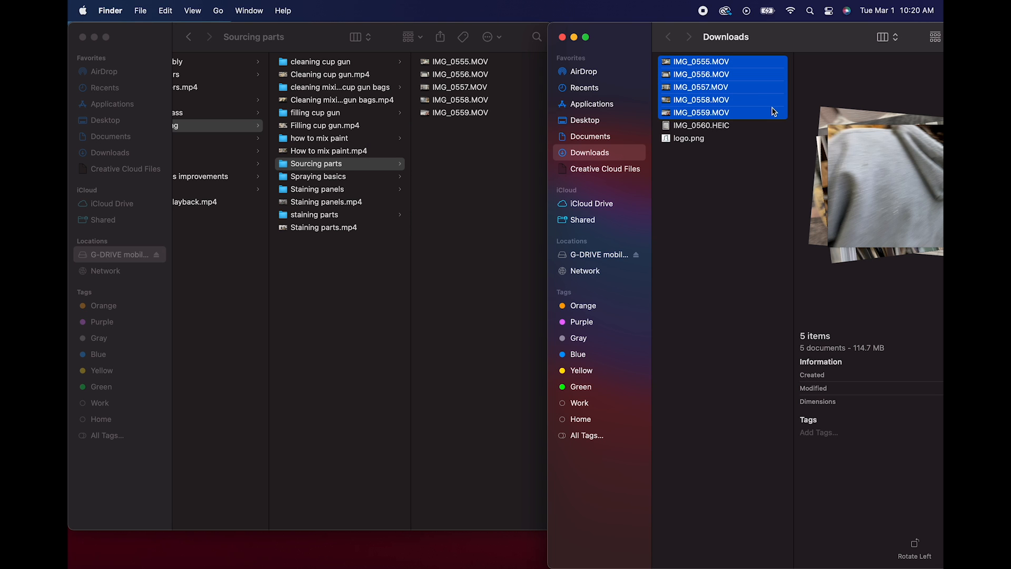
Move the five original videos in Downloads to the Trash and close both Finder windows.
{"action": "left_click_drag", "start_coordinate": [720, 89], "coordinate": [776, 547]}
{"action": "left_click", "coordinate": [562, 37]}
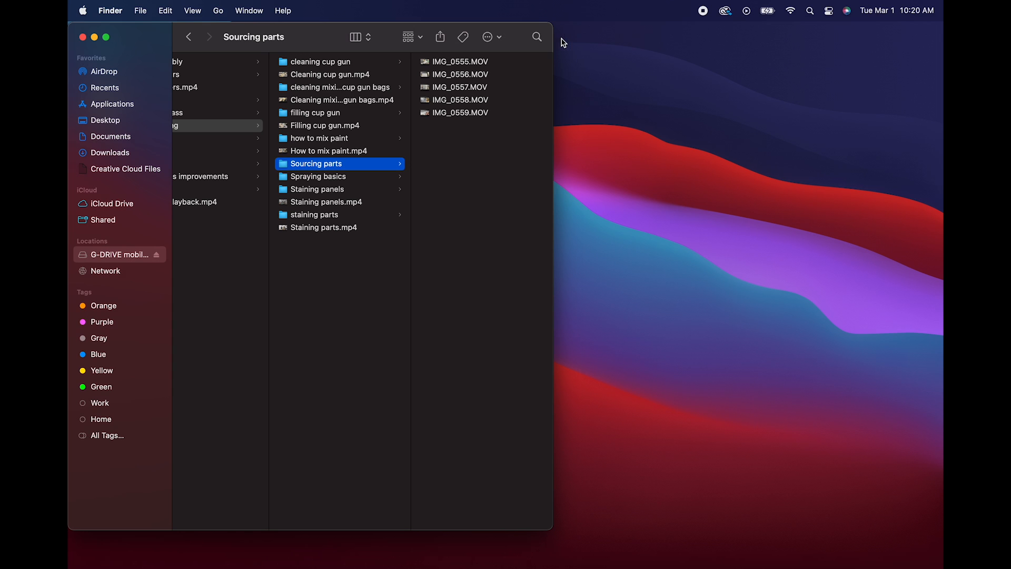
{"action": "left_click_drag", "start_coordinate": [312, 34], "coordinate": [401, 33]}
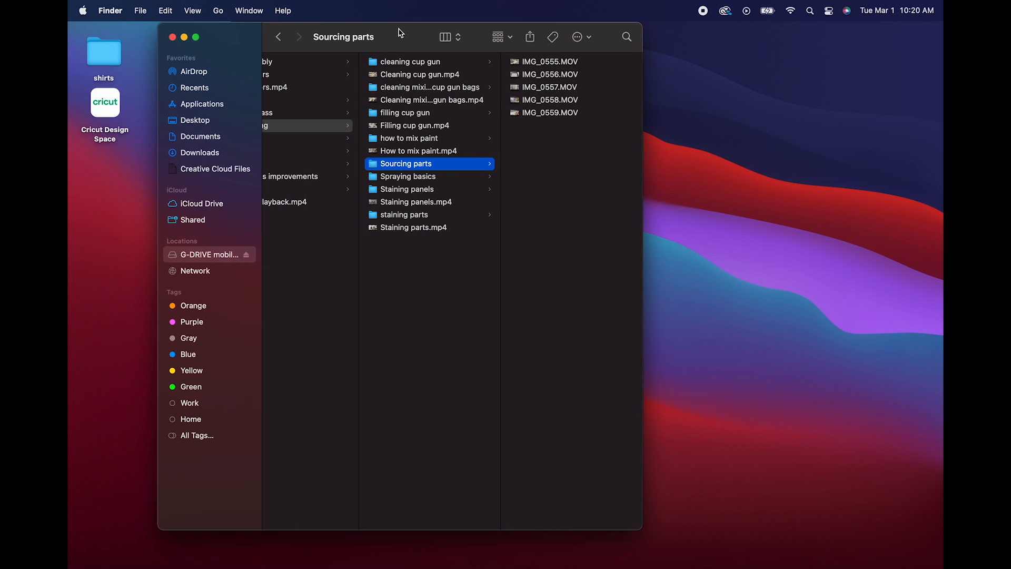
{"action": "left_click", "coordinate": [172, 37]}
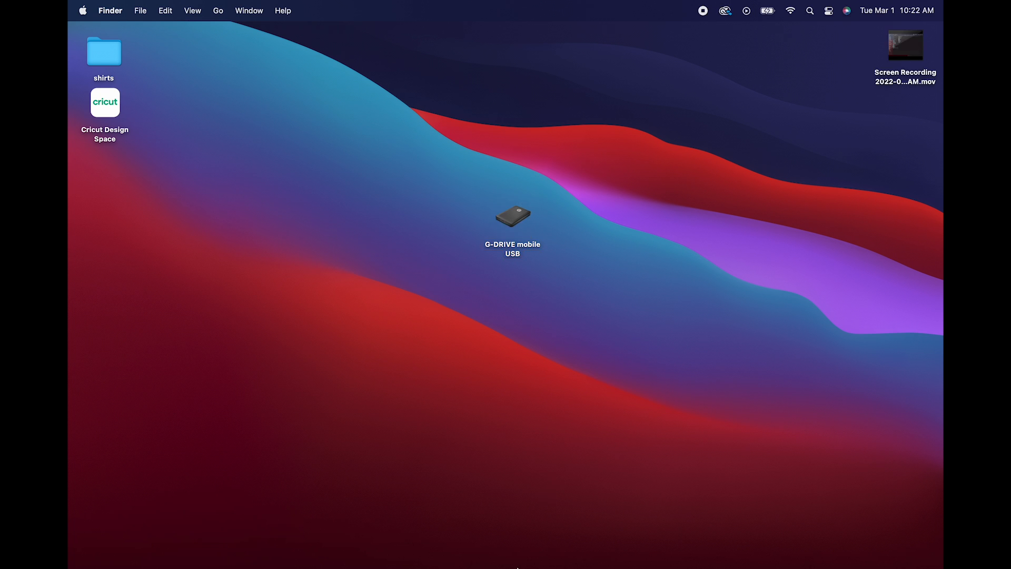
Switch to Adobe Premiere Pro 2022 and start a new project named "Sourcing parts".
{"action": "mouse_move", "coordinate": [541, 541]}
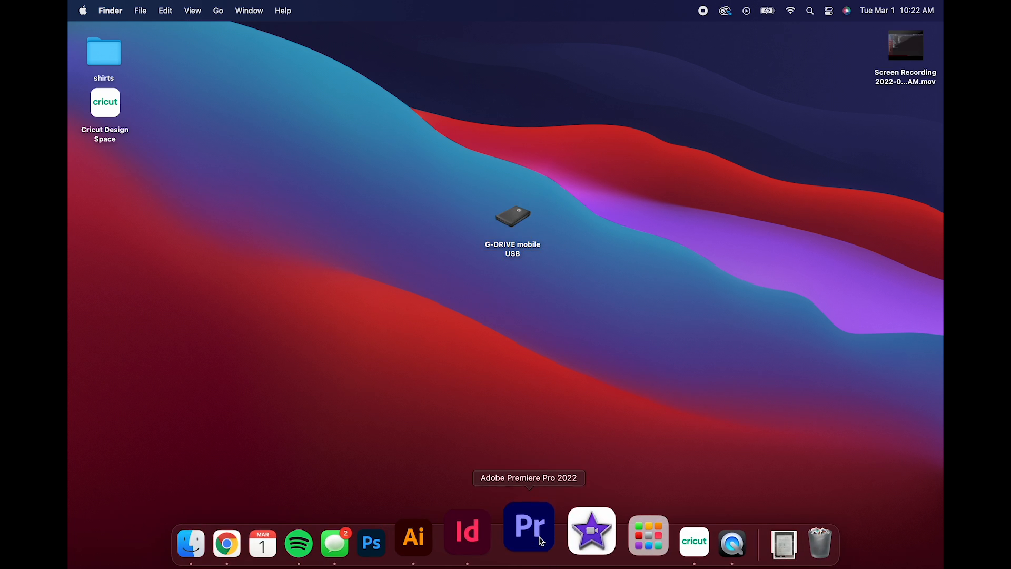
{"action": "left_click", "coordinate": [540, 541]}
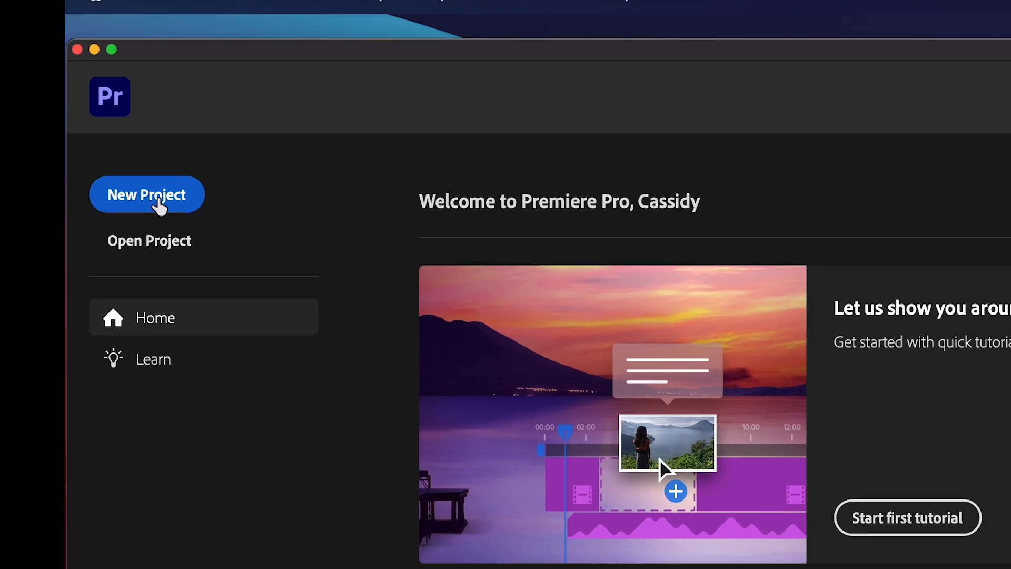
{"action": "left_click", "coordinate": [128, 147]}
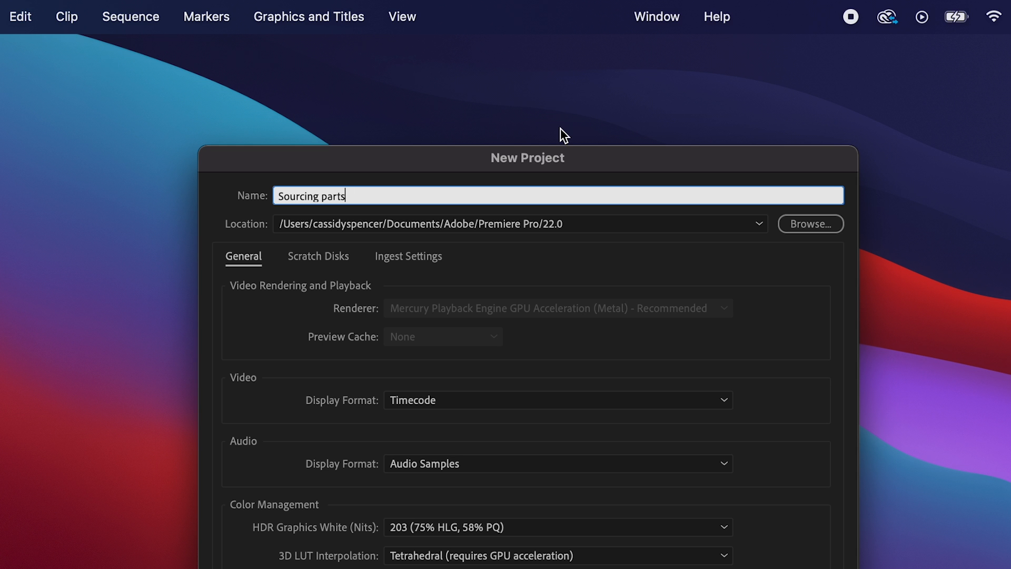
Set the project location to G-DRIVE mobile USB/work/videos/finishing/Sourcing parts and create the project.
{"action": "left_click", "coordinate": [809, 223]}
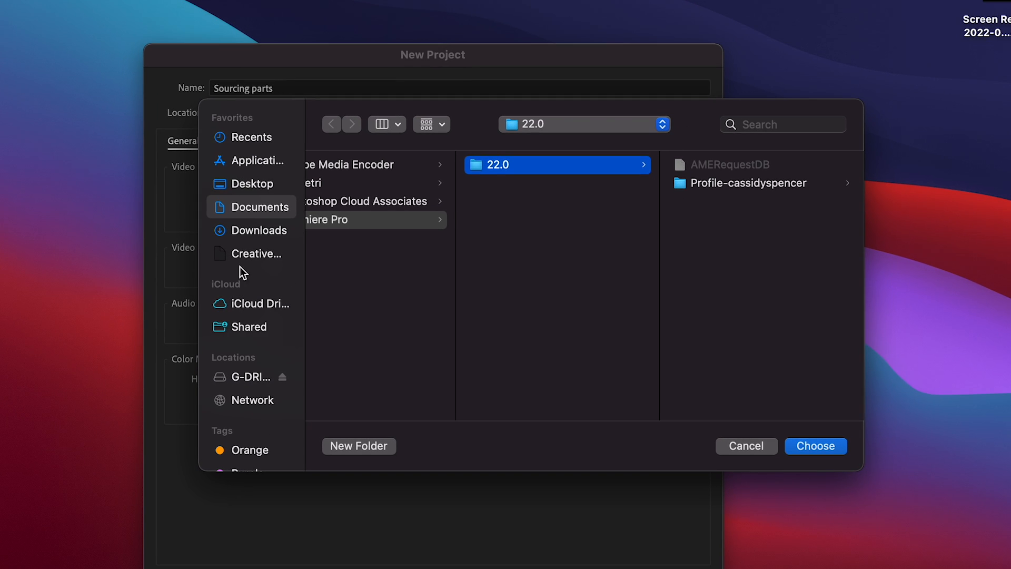
{"action": "left_click", "coordinate": [256, 380]}
{"action": "scroll", "coordinate": [425, 341], "scroll_direction": "down", "scroll_amount": 3}
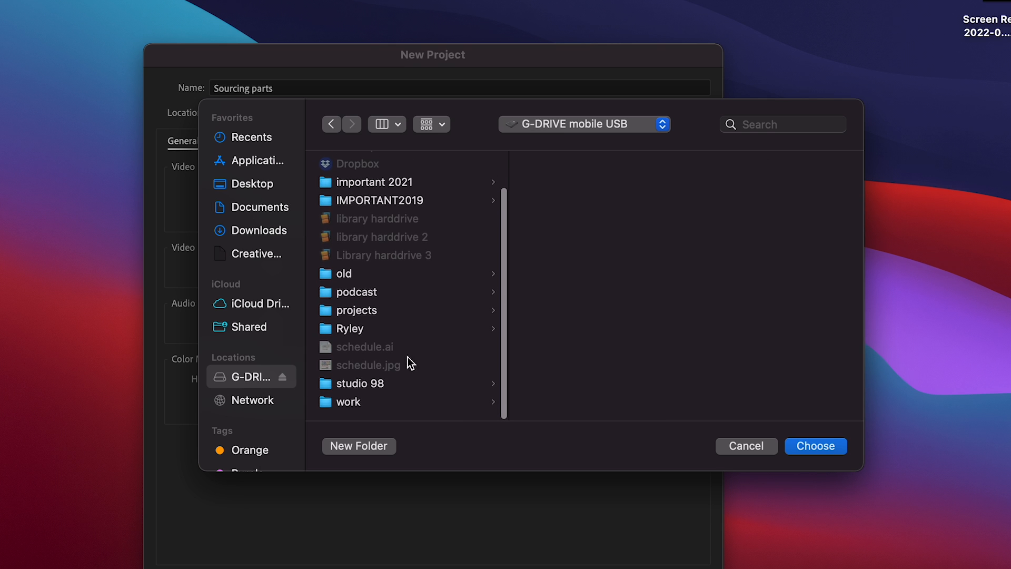
{"action": "left_click", "coordinate": [351, 404]}
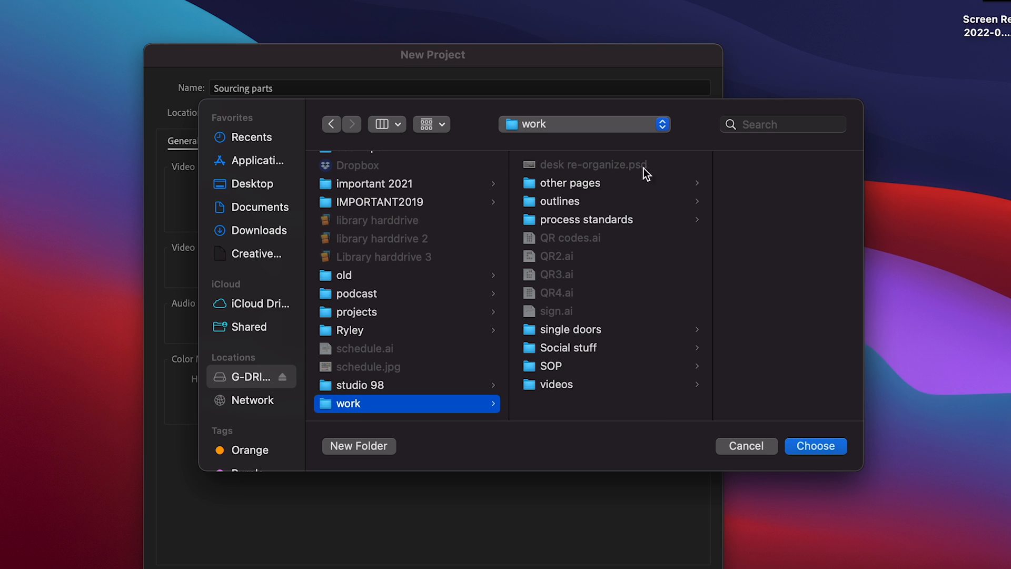
{"action": "left_click", "coordinate": [567, 385]}
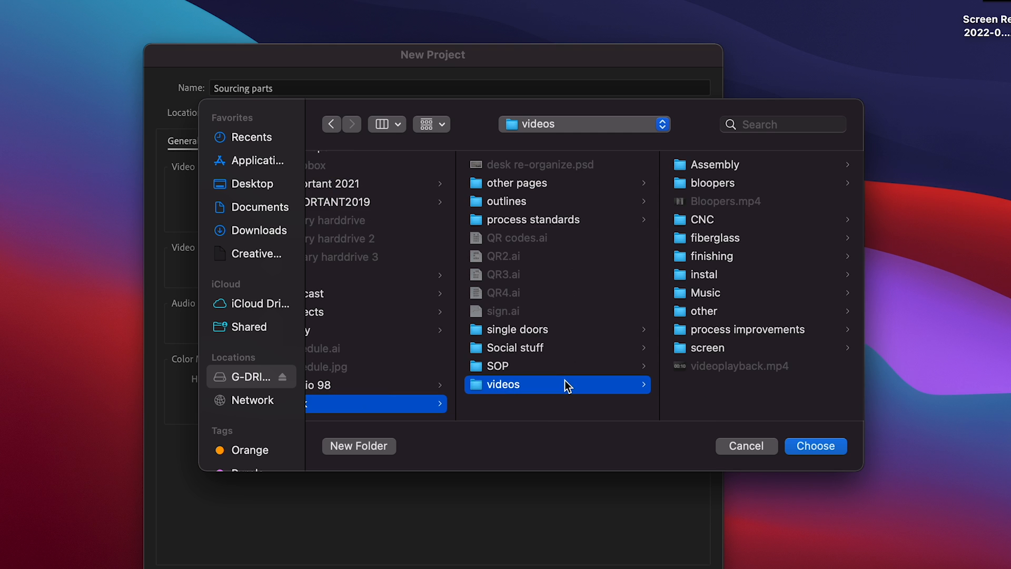
{"action": "left_click", "coordinate": [740, 256]}
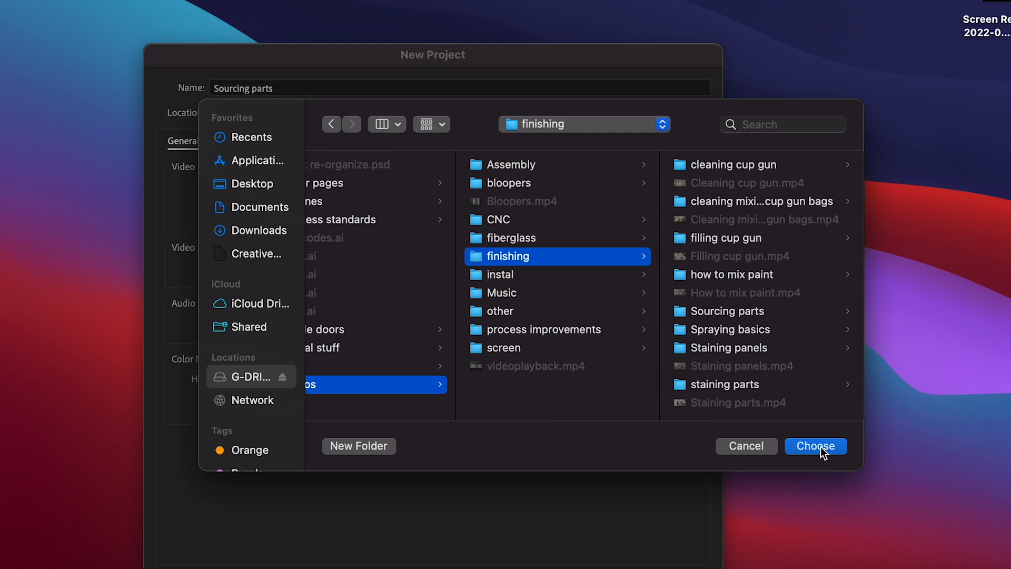
{"action": "left_click", "coordinate": [757, 311]}
{"action": "left_click", "coordinate": [816, 446]}
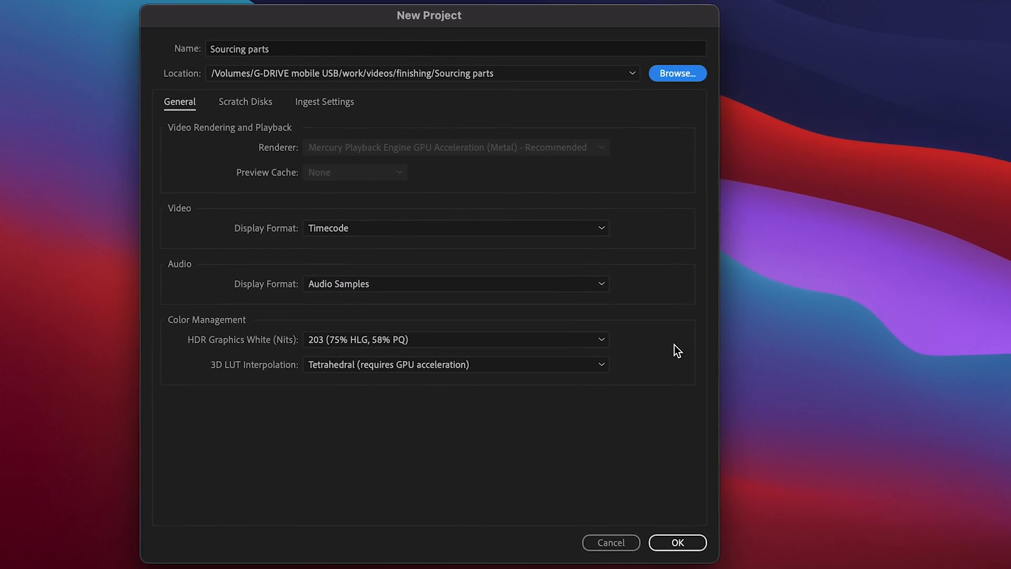
{"action": "left_click", "coordinate": [680, 503]}
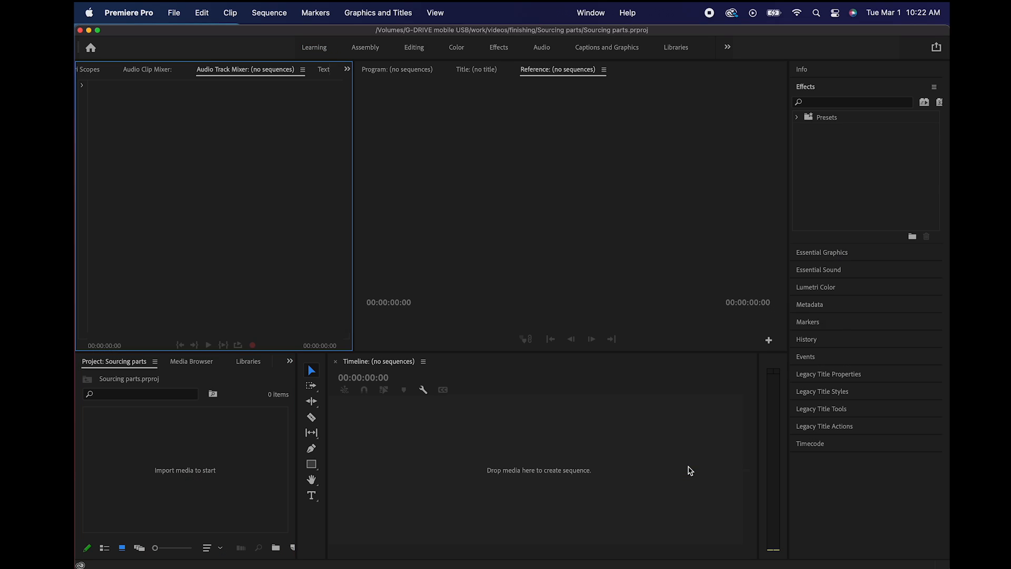
Import IMG_0555.MOV through IMG_0559.MOV from the Sourcing parts folder into the project.
{"action": "double_click", "coordinate": [189, 457]}
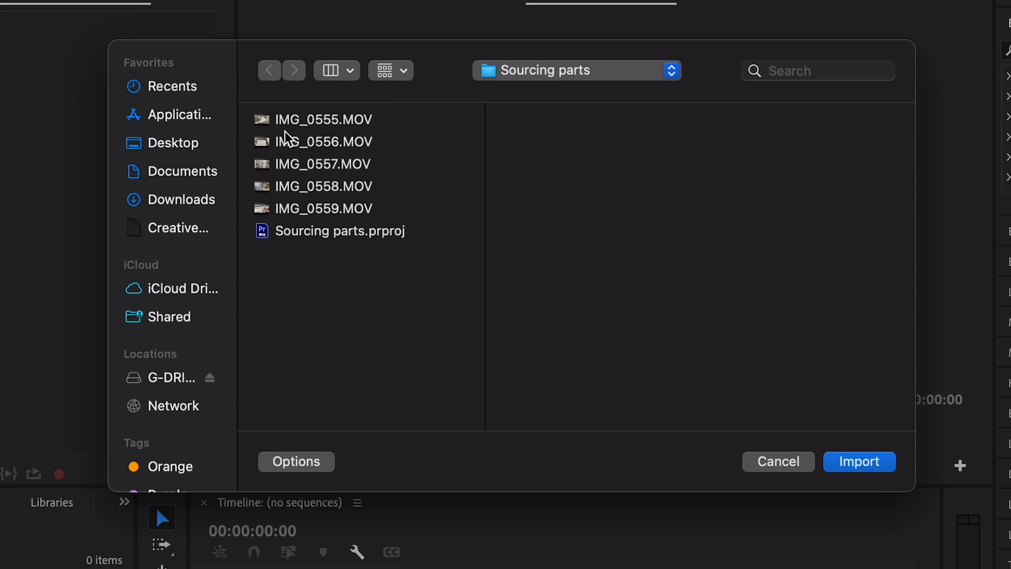
{"action": "left_click", "coordinate": [315, 125]}
{"action": "left_click", "coordinate": [323, 211], "text": "shift"}
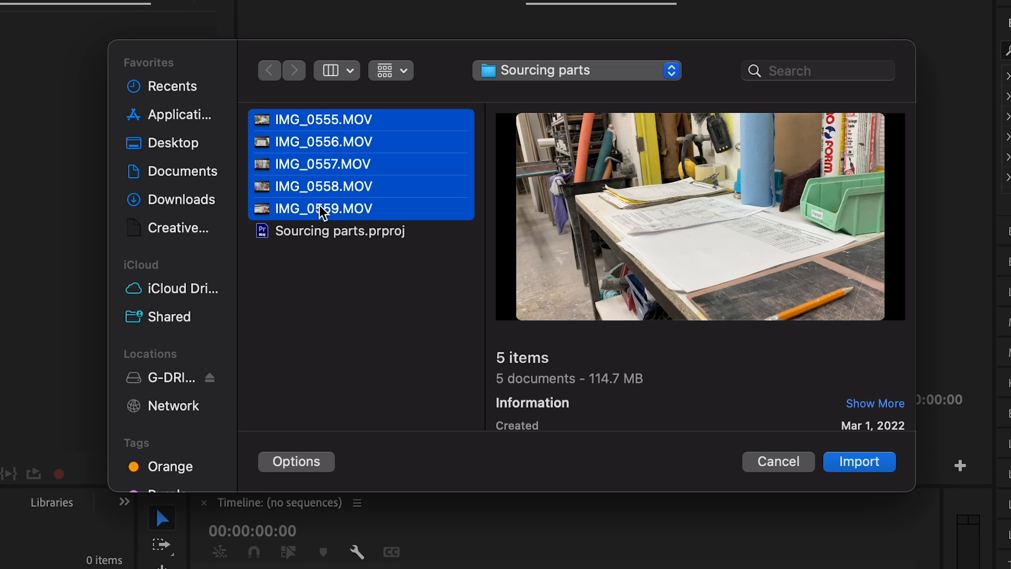
{"action": "left_click", "coordinate": [870, 464]}
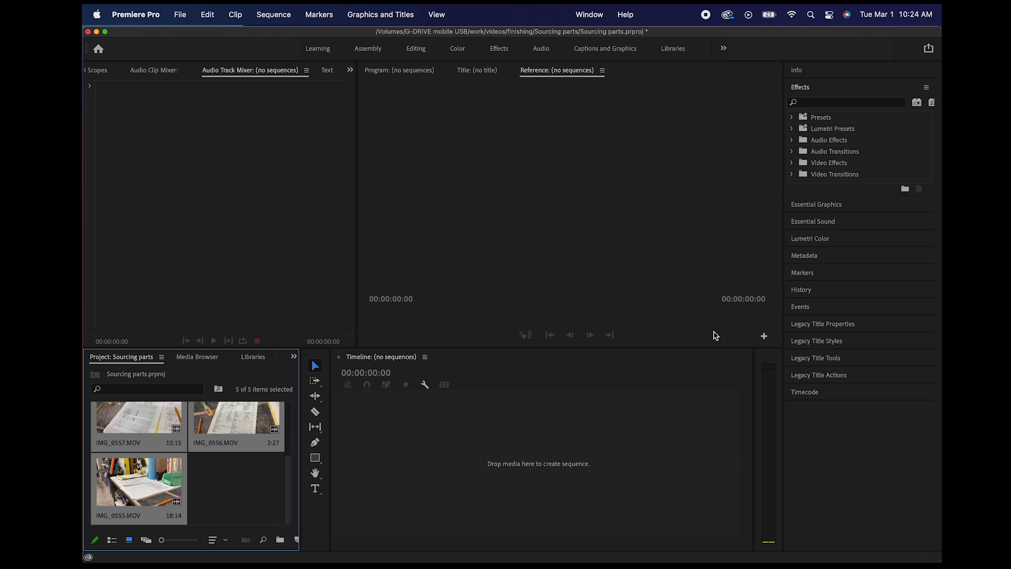
Create a timeline sequence from the five imported clips and shift all of them forward in time, leaving empty space at the sequence start.
{"action": "scroll", "coordinate": [250, 455], "scroll_direction": "up", "scroll_amount": 3}
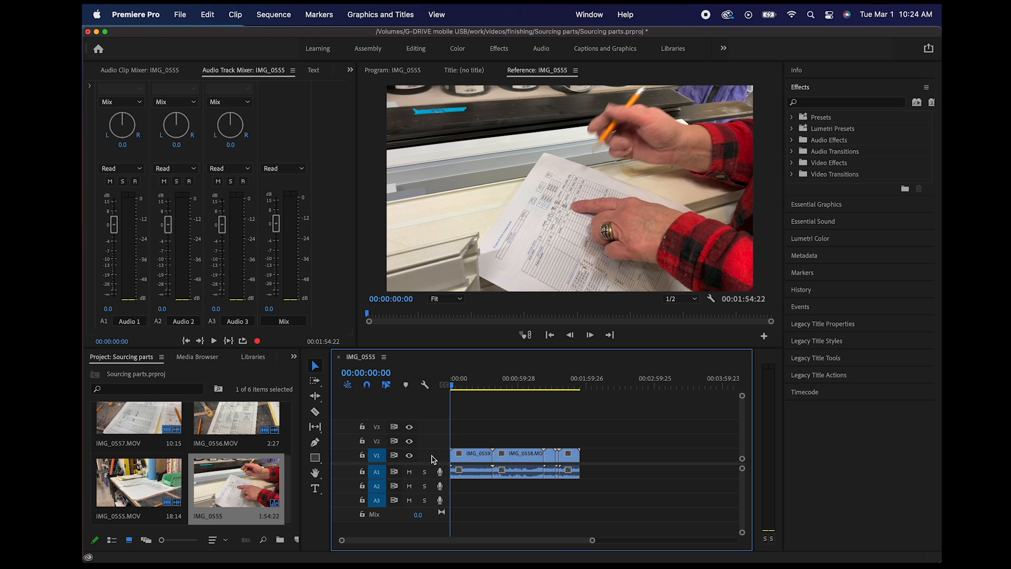
{"action": "left_click_drag", "start_coordinate": [482, 430], "coordinate": [614, 492]}
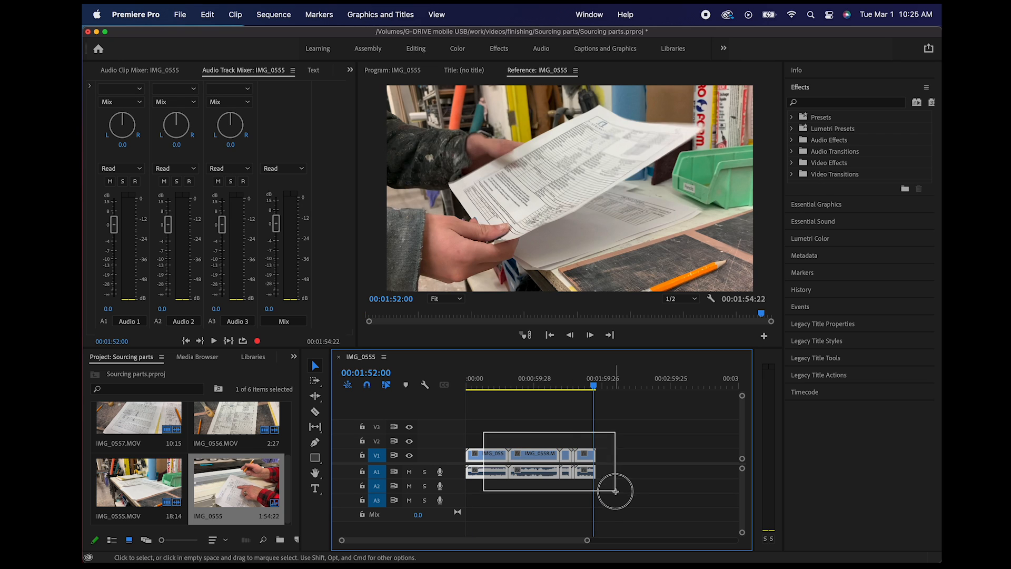
{"action": "key", "text": "shift+Right"}
{"action": "key", "text": "space"}
{"action": "left_click_drag", "start_coordinate": [530, 459], "coordinate": [624, 463]}
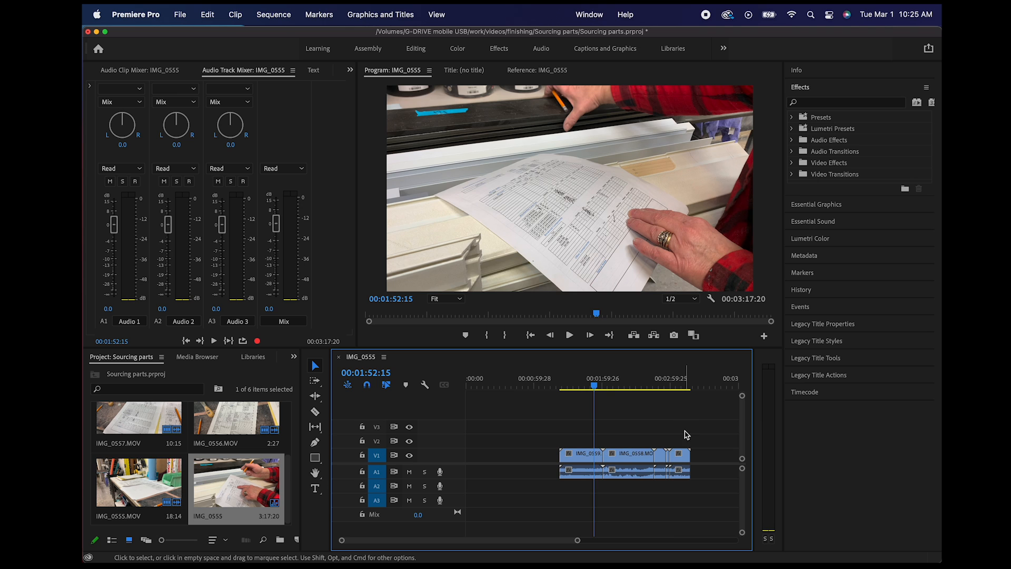
Rearrange the timeline clips into order from IMG_0555 to IMG_0559, beginning at the sequence start, and return the playhead to 00:00:00:00.
{"action": "left_click", "coordinate": [673, 386]}
{"action": "left_click_drag", "start_coordinate": [687, 459], "coordinate": [447, 453]}
{"action": "left_click_drag", "start_coordinate": [653, 384], "coordinate": [672, 388]}
{"action": "left_click_drag", "start_coordinate": [666, 456], "coordinate": [488, 456]}
{"action": "left_click_drag", "start_coordinate": [661, 456], "coordinate": [535, 454]}
{"action": "left_click_drag", "start_coordinate": [584, 454], "coordinate": [578, 457]}
{"action": "left_click_drag", "start_coordinate": [481, 384], "coordinate": [449, 383]}
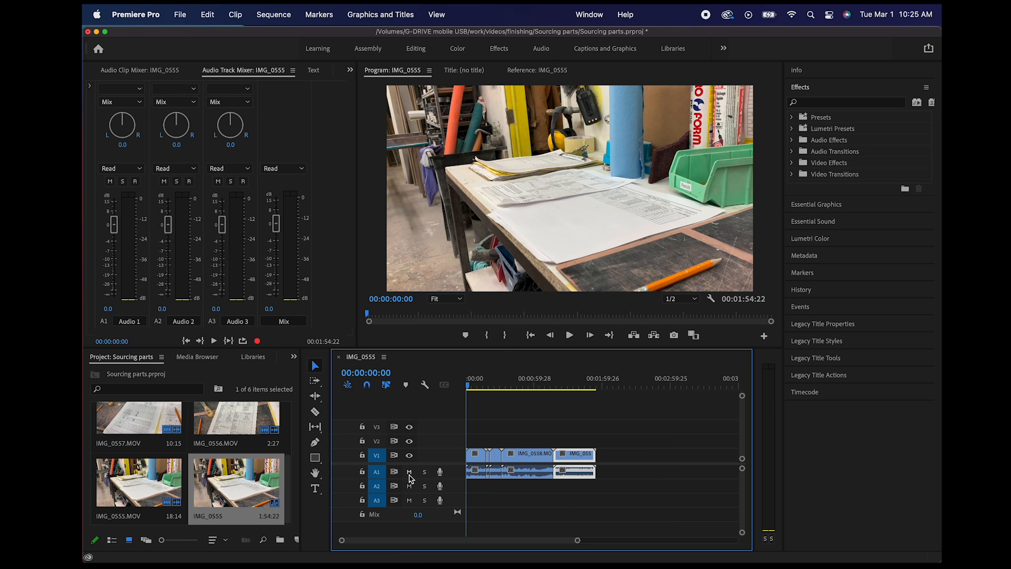
Mute audio track A1 and play the sequence from its beginning.
{"action": "left_click", "coordinate": [569, 336]}
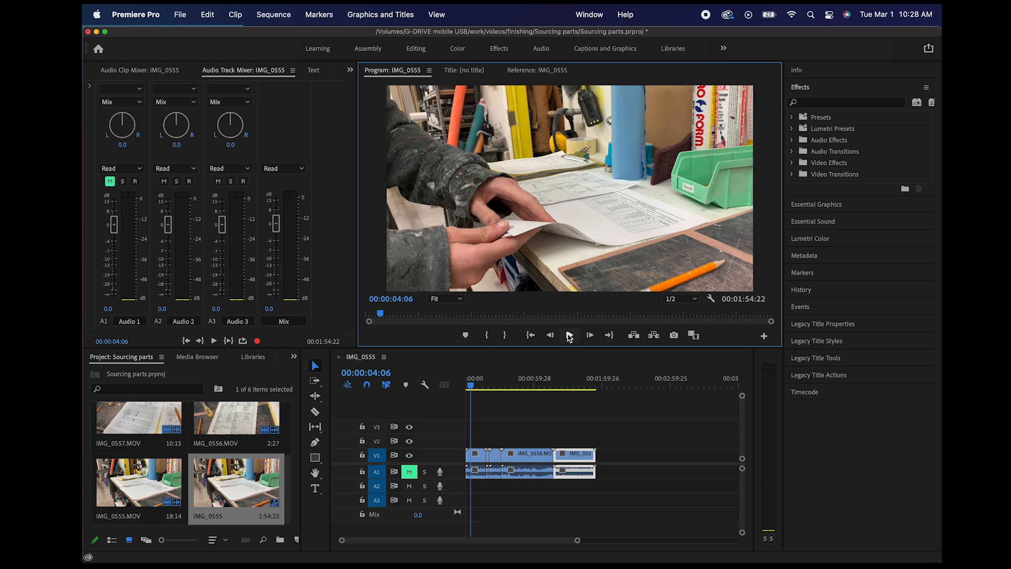
{"action": "scroll", "coordinate": [590, 473], "scroll_direction": "up", "scroll_amount": 6}
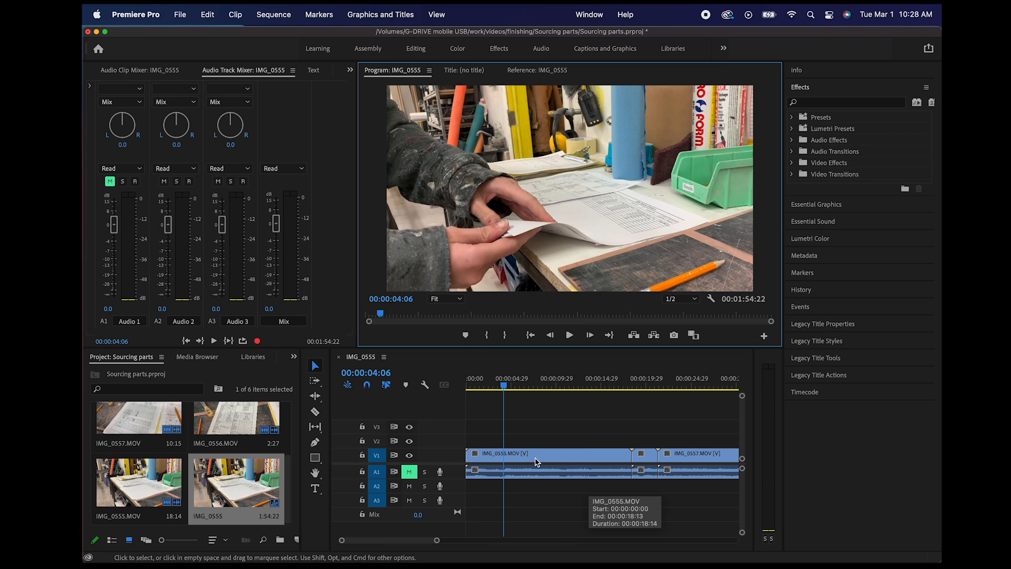
{"action": "left_click", "coordinate": [468, 380]}
{"action": "key", "text": "space"}
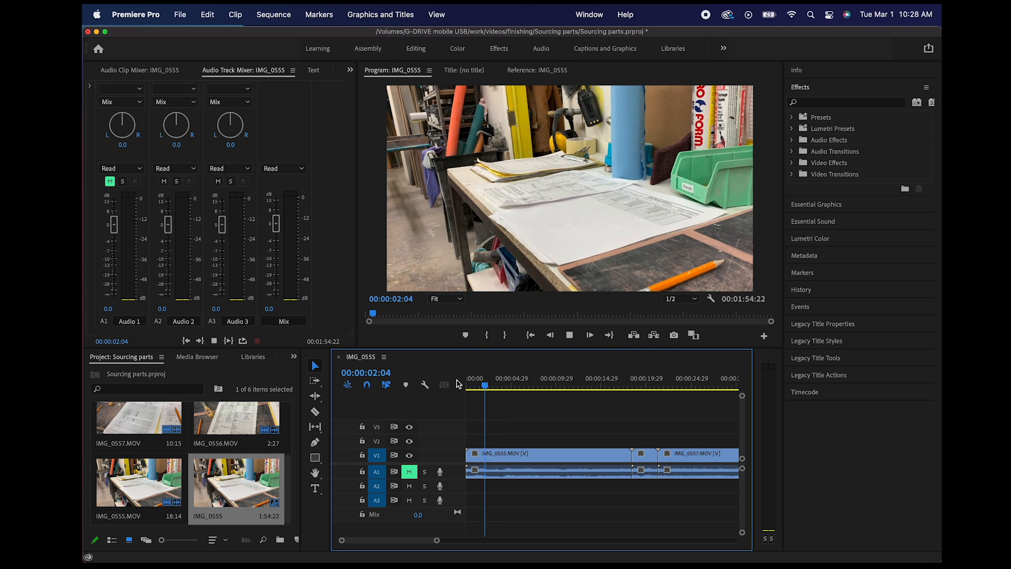
Split IMG_0555.MOV at 00:00:02:17 and delete the portion before the cut.
{"action": "key", "text": "space"}
{"action": "key", "text": "Left"}
{"action": "key", "text": "Left"}
{"action": "key", "text": "Left"}
{"action": "key", "text": "Left"}
{"action": "key", "text": "Left"}
{"action": "key", "text": "Left"}
{"action": "key", "text": "Left"}
{"action": "key", "text": "Left"}
{"action": "key", "text": "Left"}
{"action": "key", "text": "Left"}
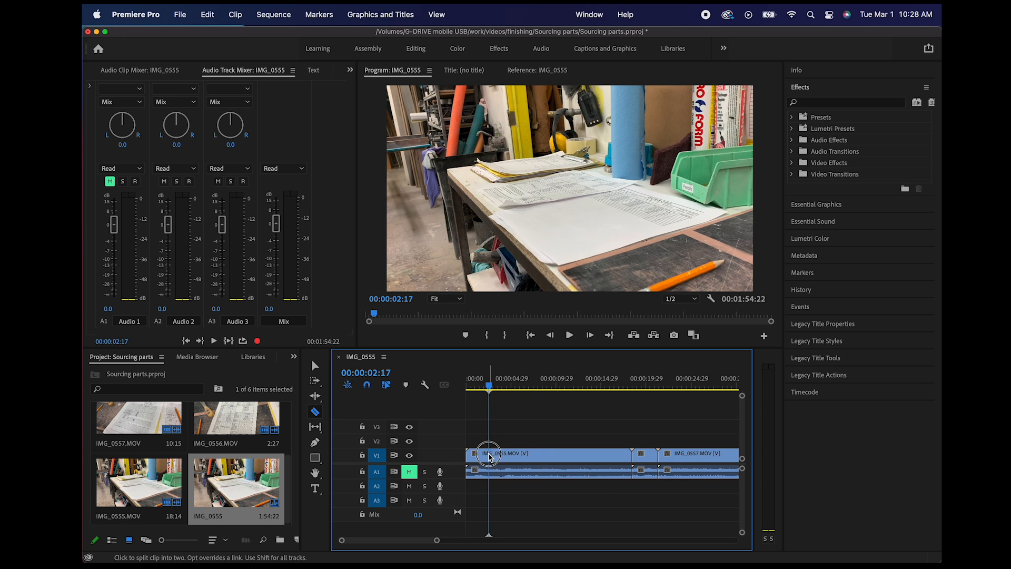
{"action": "key", "text": "v"}
{"action": "left_click", "coordinate": [480, 462]}
{"action": "key", "text": "Delete"}
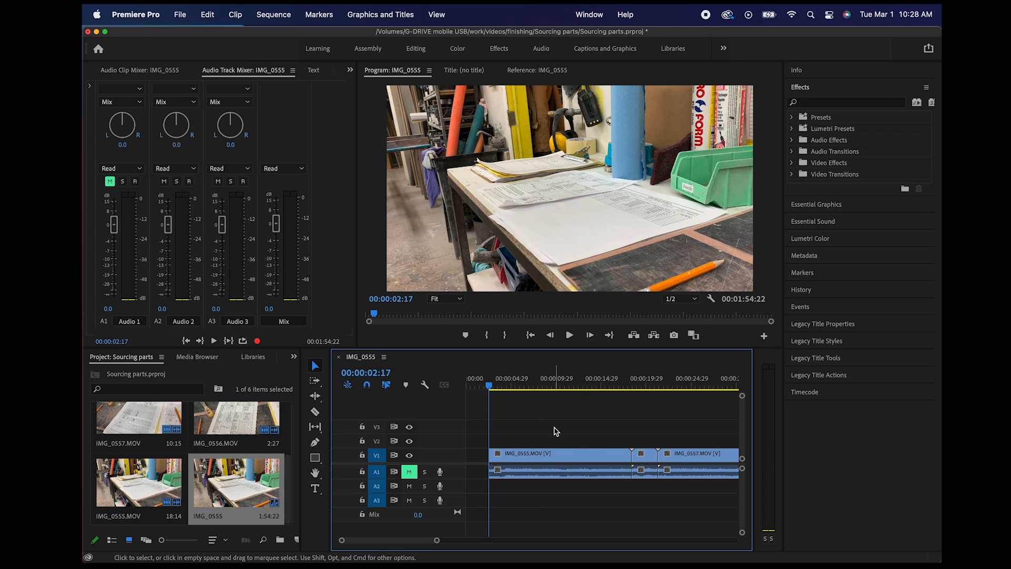
Move all timeline clips together back to the sequence start to close the opening gap.
{"action": "key", "text": "minus"}
{"action": "key", "text": "minus"}
{"action": "key", "text": "minus"}
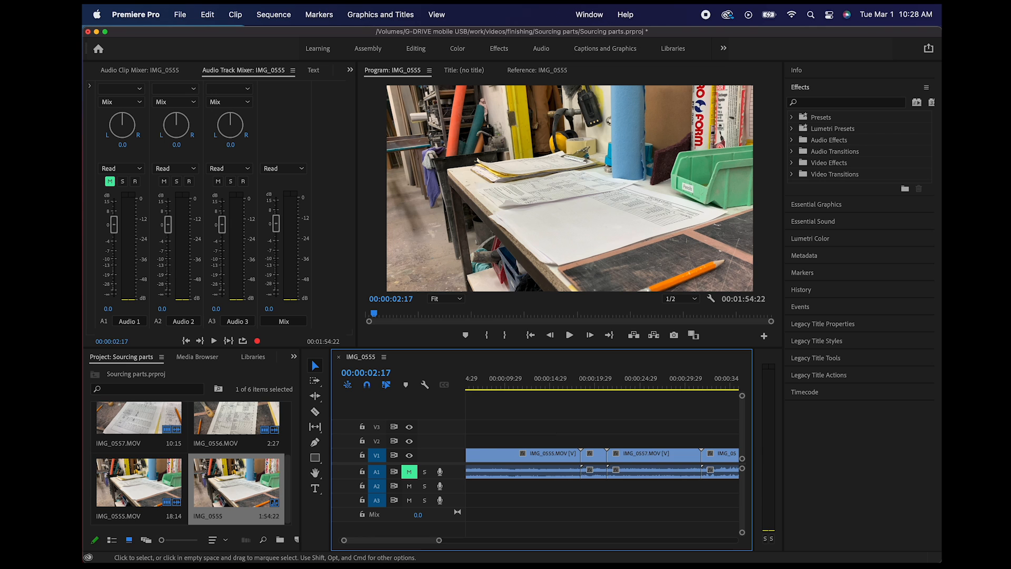
{"action": "left_click_drag", "start_coordinate": [504, 431], "coordinate": [709, 497]}
{"action": "left_click_drag", "start_coordinate": [710, 462], "coordinate": [679, 462]}
Play the edit from the start, trim the end of IMG_0555.MOV at 00:00:14:19 and close the gap with the following clips.
{"action": "scroll", "coordinate": [678, 461], "scroll_direction": "left", "scroll_amount": 2}
{"action": "left_click", "coordinate": [463, 385]}
{"action": "key", "text": "space"}
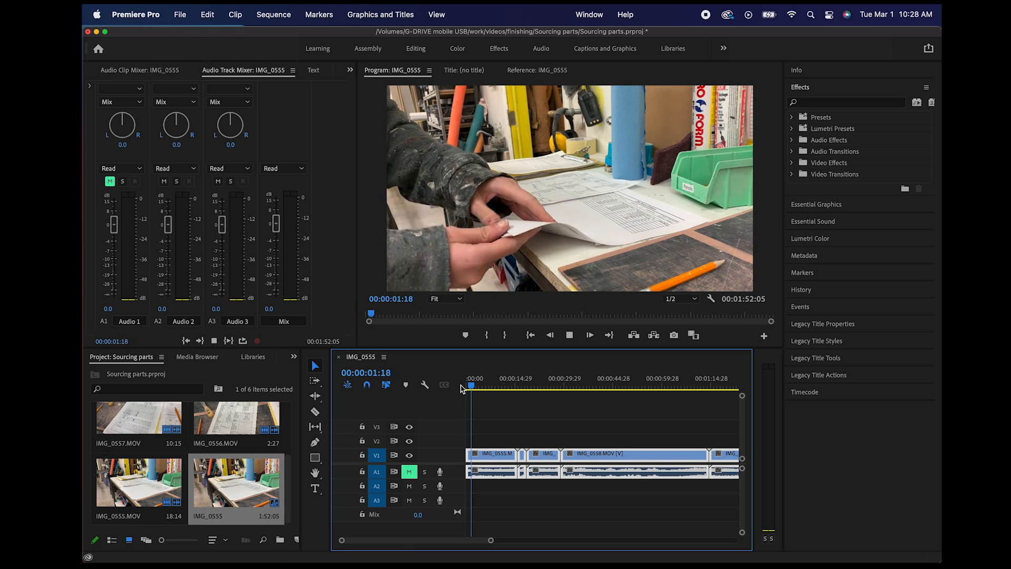
{"action": "key", "text": "space"}
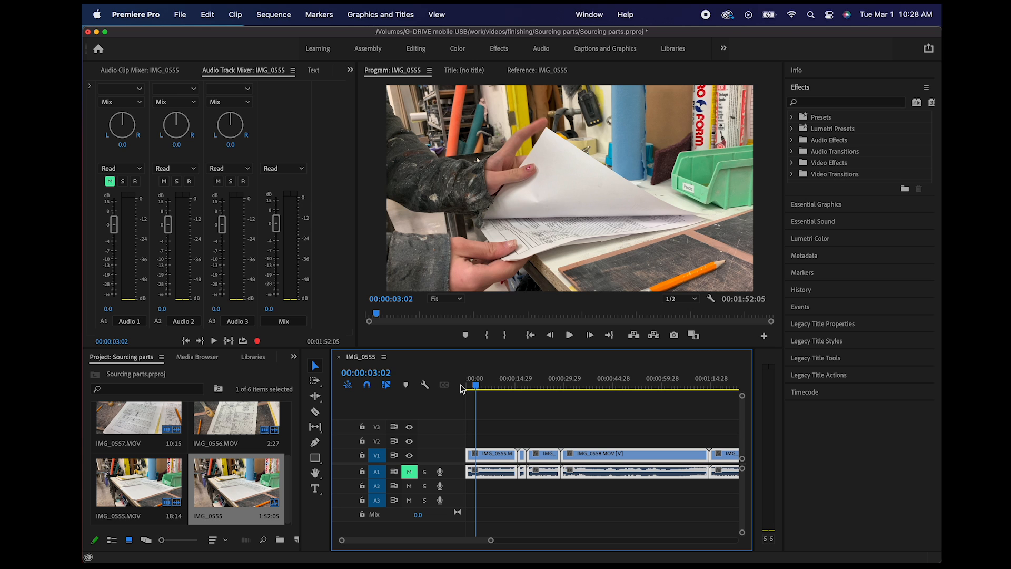
{"action": "key", "text": "space"}
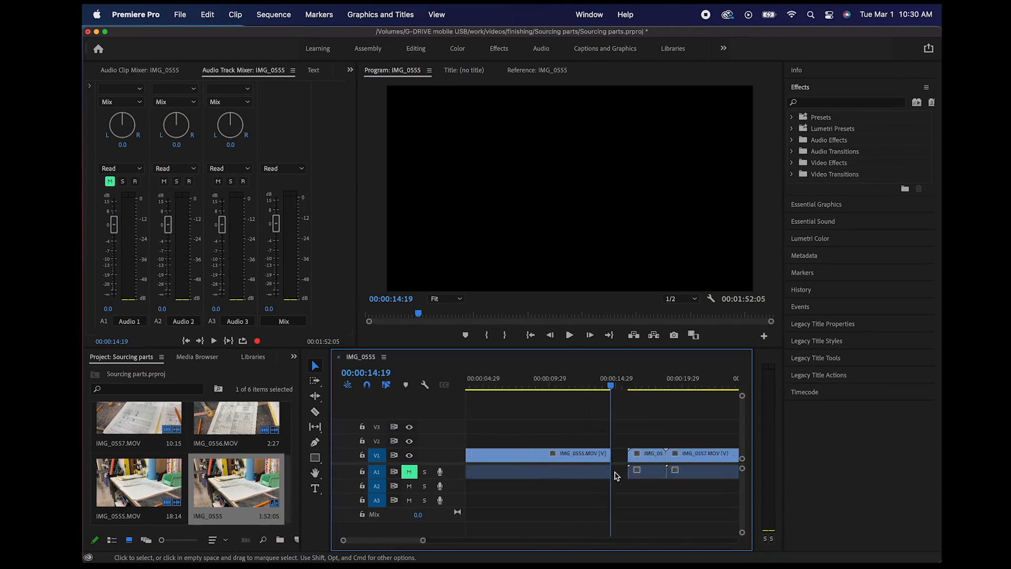
{"action": "key", "text": "minus"}
{"action": "key", "text": "minus"}
{"action": "key", "text": "minus"}
{"action": "left_click_drag", "start_coordinate": [503, 443], "coordinate": [625, 467]}
Review the sequence, cut the opening piece off IMG_0558.MOV and move the remaining clips back to close the gap.
{"action": "left_click", "coordinate": [466, 386]}
{"action": "key", "text": "space"}
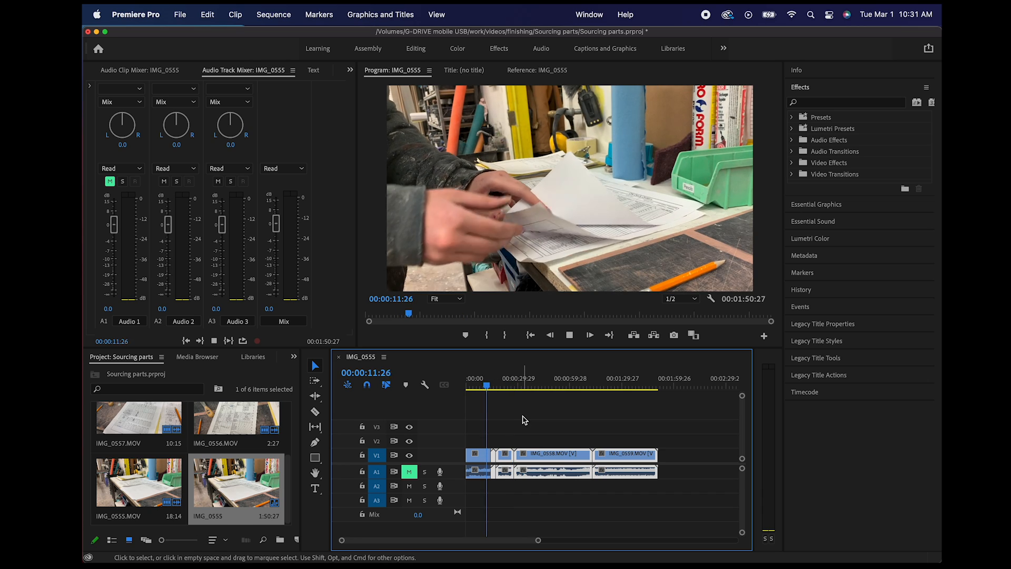
{"action": "scroll", "coordinate": [523, 420], "scroll_direction": "up", "scroll_amount": 3}
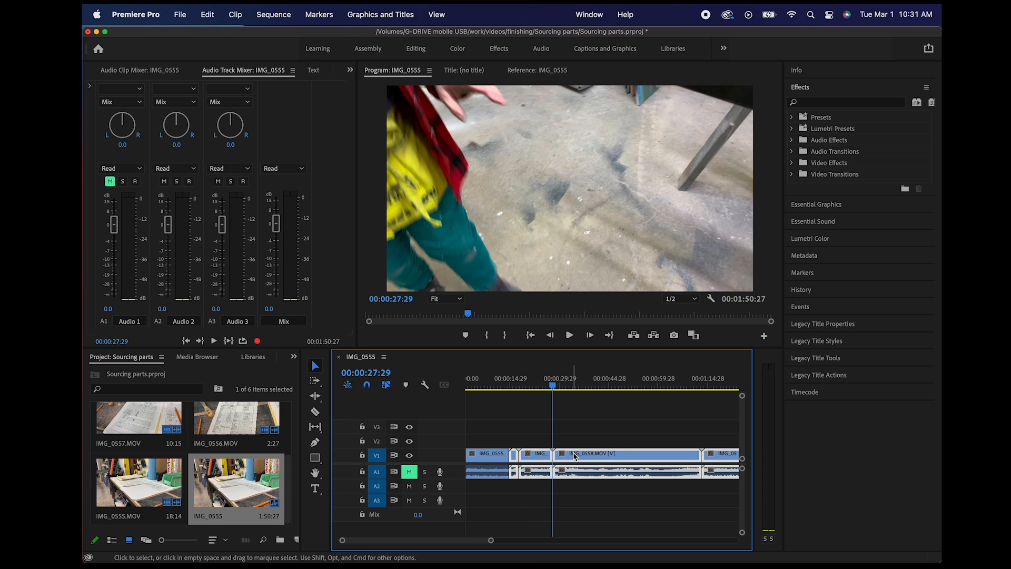
{"action": "scroll", "coordinate": [573, 456], "scroll_direction": "up", "scroll_amount": 5}
{"action": "key", "text": "c"}
{"action": "left_click", "coordinate": [614, 455]}
{"action": "key", "text": "v"}
{"action": "left_click", "coordinate": [643, 456]}
{"action": "key", "text": "Delete"}
{"action": "scroll", "coordinate": [643, 455], "scroll_direction": "down", "scroll_amount": 5}
{"action": "left_click_drag", "start_coordinate": [642, 457], "coordinate": [558, 456]}
{"action": "left_click_drag", "start_coordinate": [558, 456], "coordinate": [553, 455]}
Remove the part of IMG_0558.MOV before 00:00:35:19 and the IMG_0559.MOV clip, moving the remainder back against IMG_0557.MOV.
{"action": "scroll", "coordinate": [481, 421], "scroll_direction": "up", "scroll_amount": 5}
{"action": "left_click", "coordinate": [612, 384]}
{"action": "key", "text": "space"}
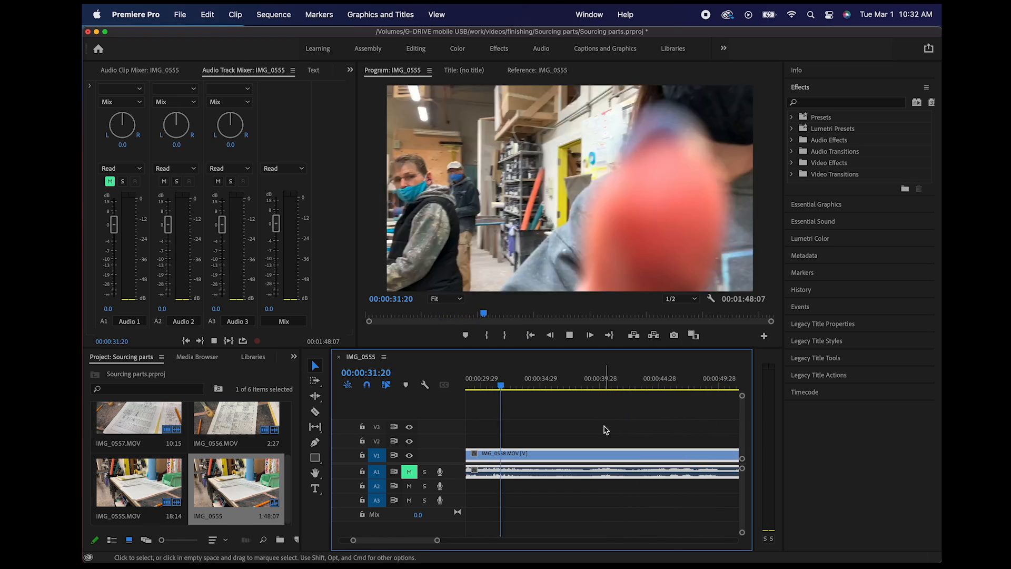
{"action": "key", "text": "c"}
{"action": "left_click", "coordinate": [548, 456]}
{"action": "key", "text": "v"}
{"action": "key", "text": "Delete"}
{"action": "scroll", "coordinate": [515, 458], "scroll_direction": "down", "scroll_amount": 5}
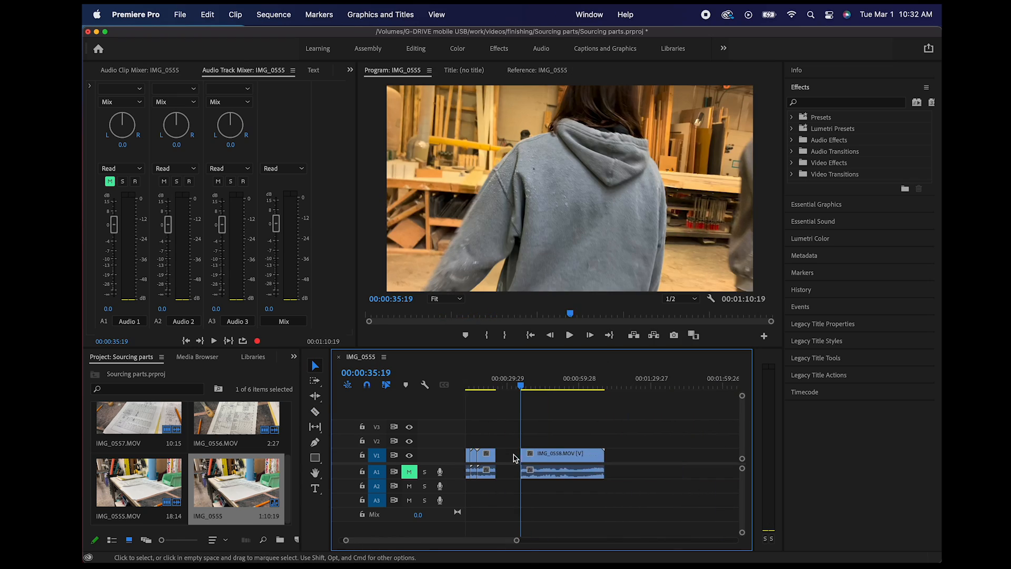
{"action": "left_click_drag", "start_coordinate": [532, 456], "coordinate": [506, 456]}
Play through the edit, split IMG_0558.MOV at 00:00:57:13 and delete the portion after the cut.
{"action": "left_click", "coordinate": [477, 387]}
{"action": "key", "text": "space"}
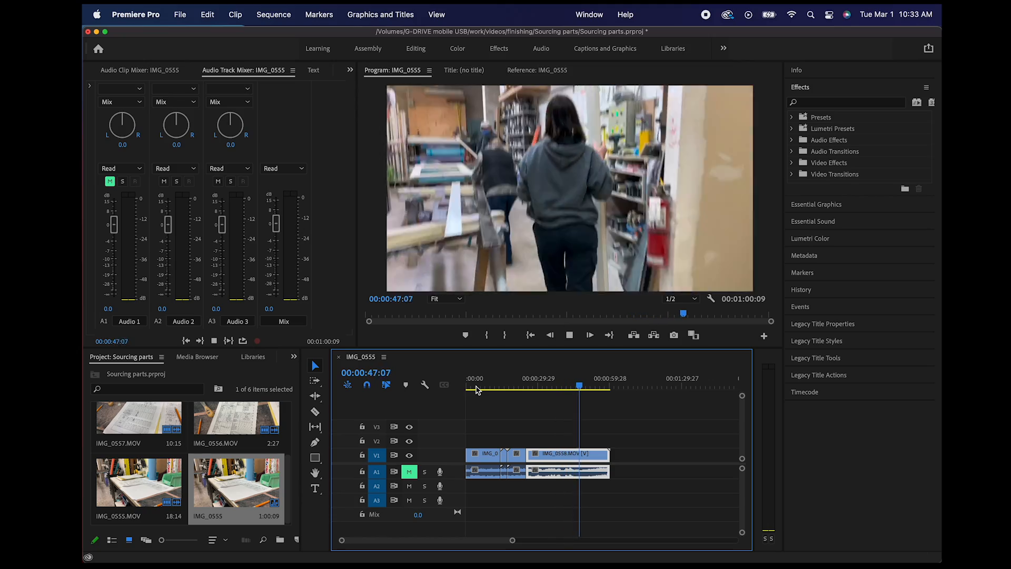
{"action": "key", "text": "space"}
{"action": "left_click", "coordinate": [595, 388]}
{"action": "key", "text": "space"}
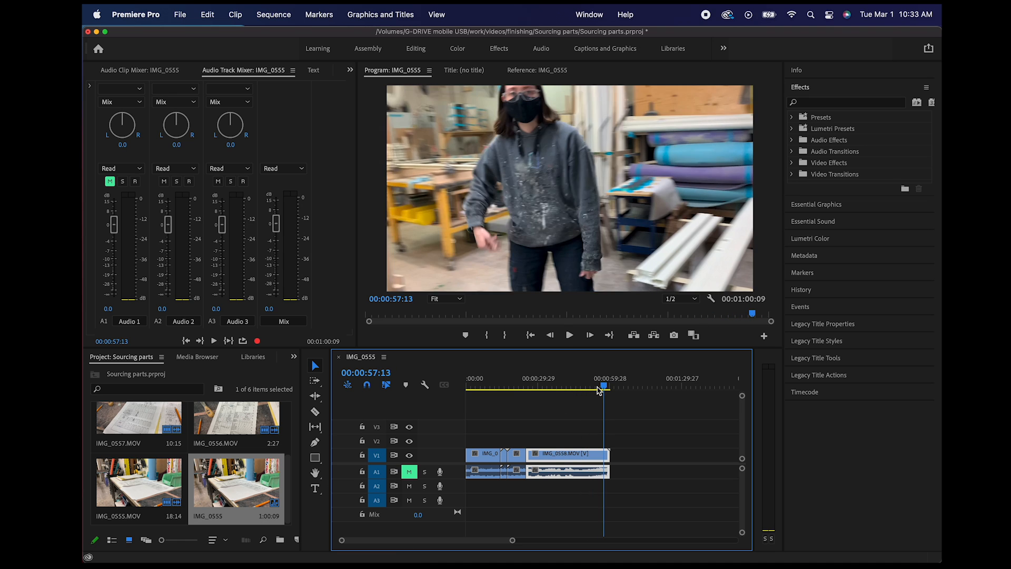
{"action": "left_click", "coordinate": [603, 454]}
{"action": "key", "text": "v"}
{"action": "left_click", "coordinate": [606, 454]}
{"action": "key", "text": "Delete"}
Add IMG_0559.MOV from the project after IMG_0558.MOV on the timeline and play across the join.
{"action": "scroll", "coordinate": [191, 458], "scroll_direction": "up", "scroll_amount": 5}
{"action": "left_click_drag", "start_coordinate": [138, 429], "coordinate": [606, 454]}
{"action": "left_click", "coordinate": [223, 437]}
{"action": "left_click", "coordinate": [594, 385]}
{"action": "key", "text": "space"}
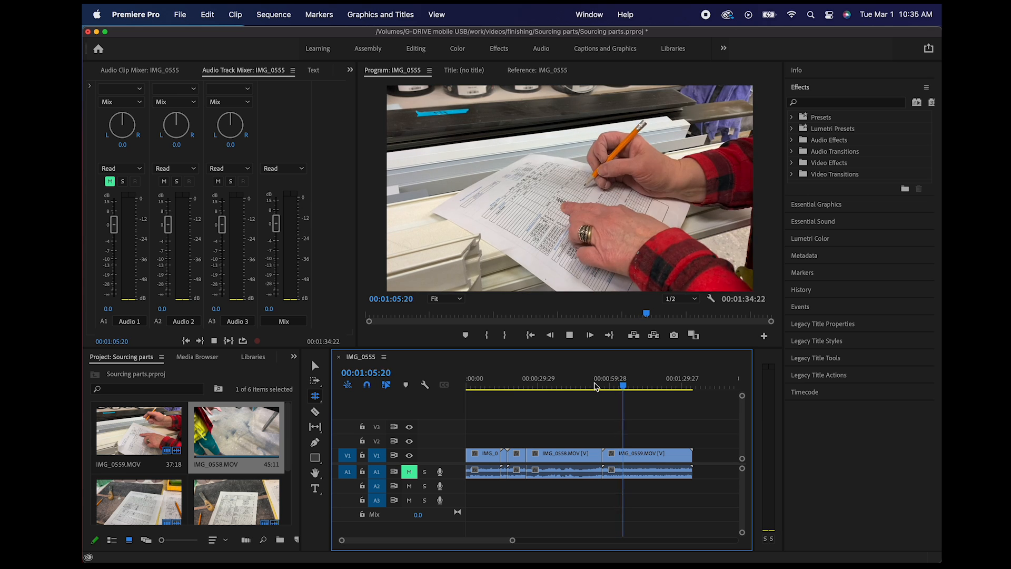
{"action": "key", "text": "space"}
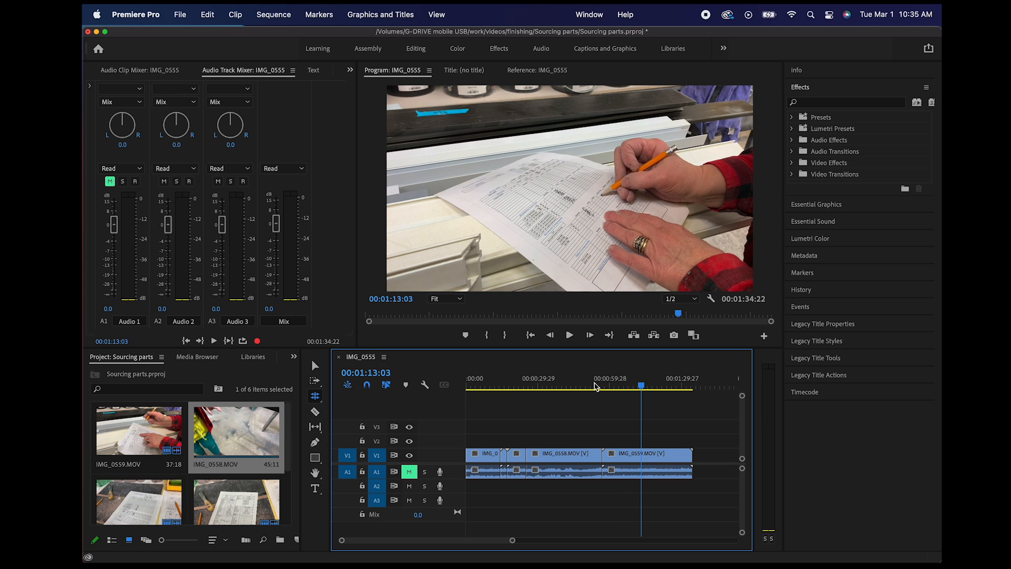
Set the Motion Scale of the IMG_0559.MOV clip to 161.0.
{"action": "key", "text": "v"}
{"action": "left_click", "coordinate": [657, 456]}
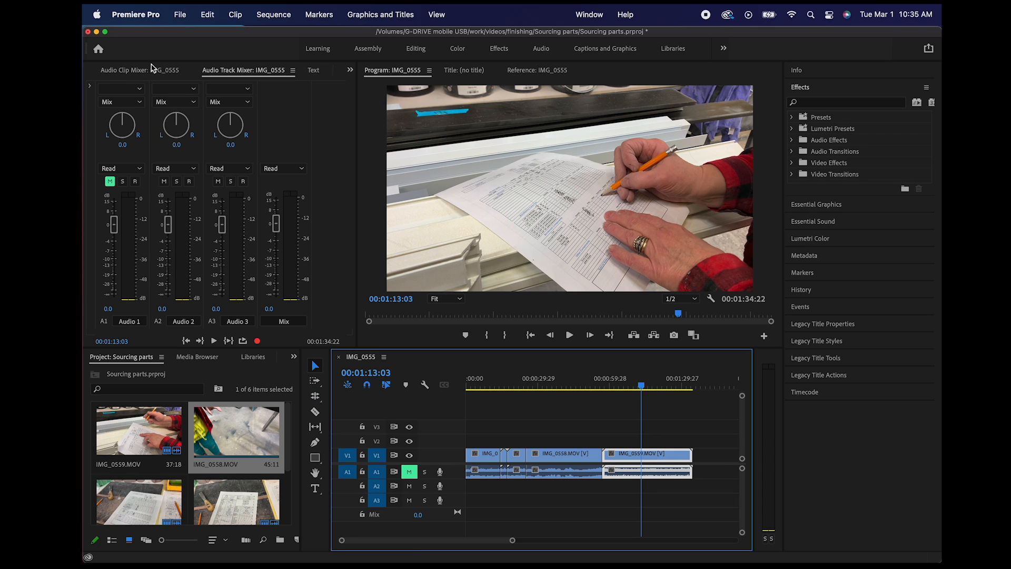
{"action": "scroll", "coordinate": [151, 69], "scroll_direction": "up", "scroll_amount": 4}
{"action": "left_click", "coordinate": [181, 72]}
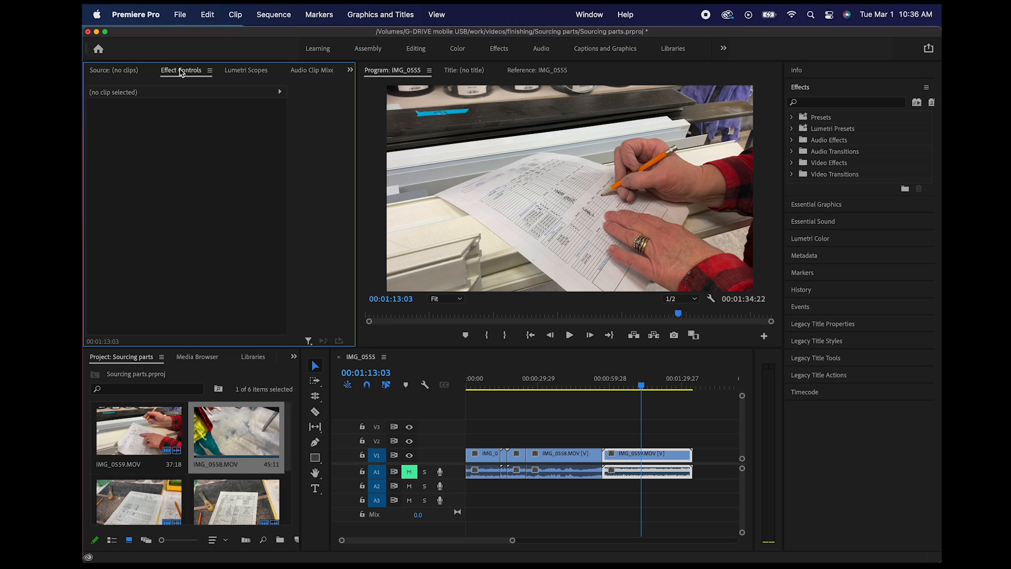
{"action": "left_click", "coordinate": [641, 456]}
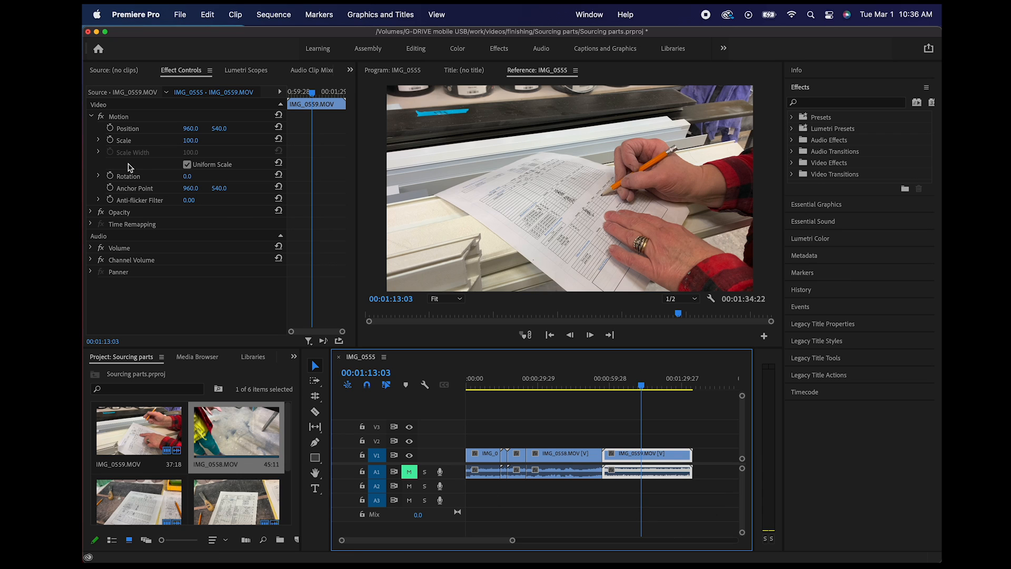
{"action": "left_click", "coordinate": [127, 145]}
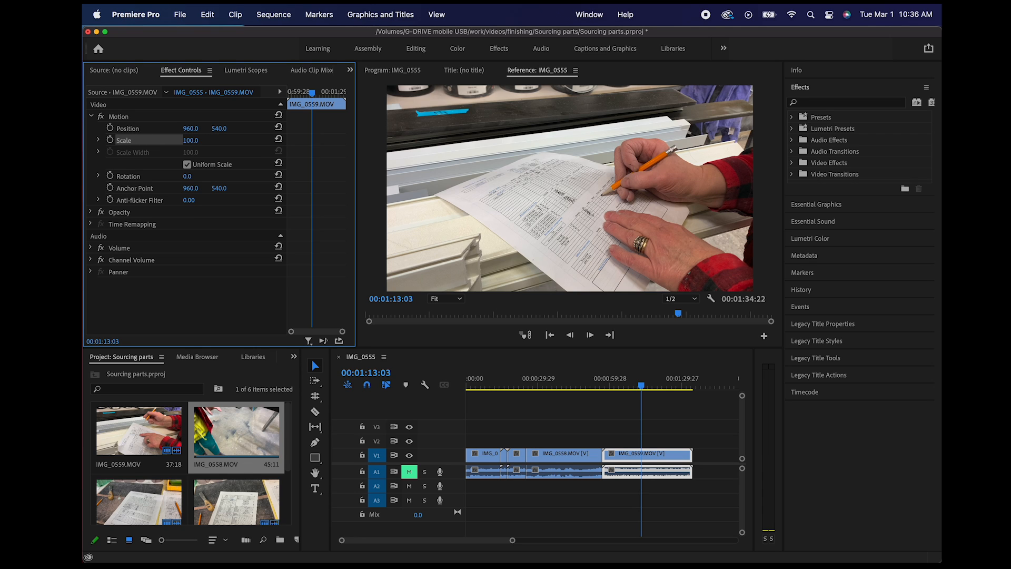
{"action": "left_click", "coordinate": [220, 141]}
{"action": "left_click_drag", "start_coordinate": [207, 144], "coordinate": [240, 144]}
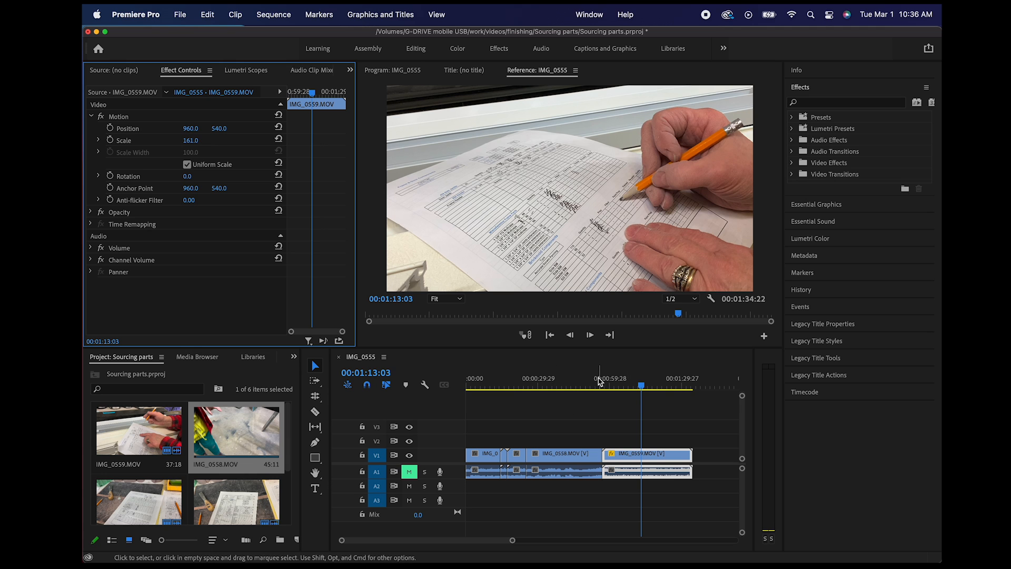
Play the scaled IMG_0559.MOV clip, split it at 00:01:22:09 and delete the portion after the cut.
{"action": "left_click", "coordinate": [582, 386]}
{"action": "key", "text": "space"}
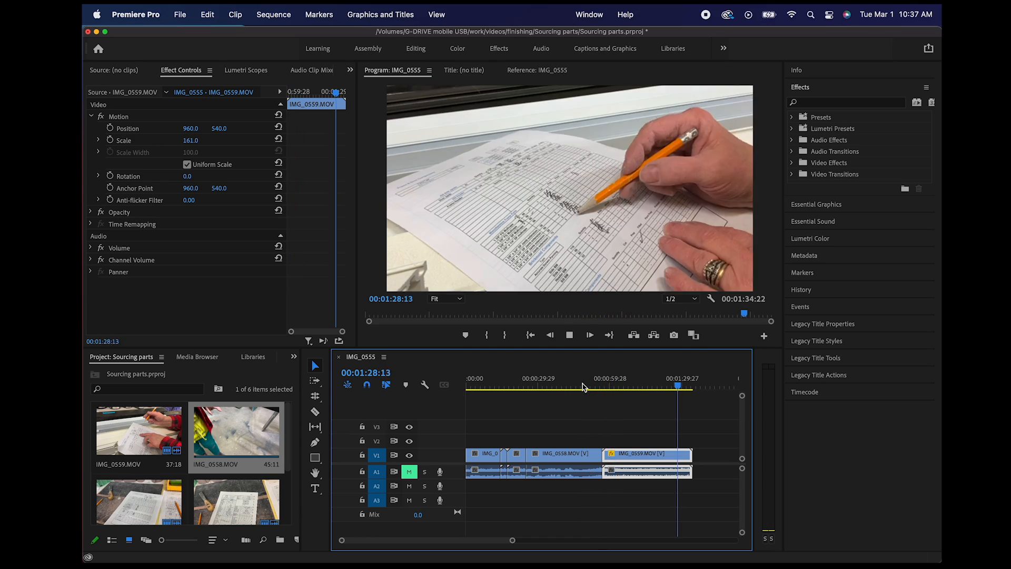
{"action": "left_click_drag", "start_coordinate": [637, 386], "coordinate": [663, 386]}
{"action": "key", "text": "c"}
{"action": "left_click", "coordinate": [665, 455]}
{"action": "key", "text": "v"}
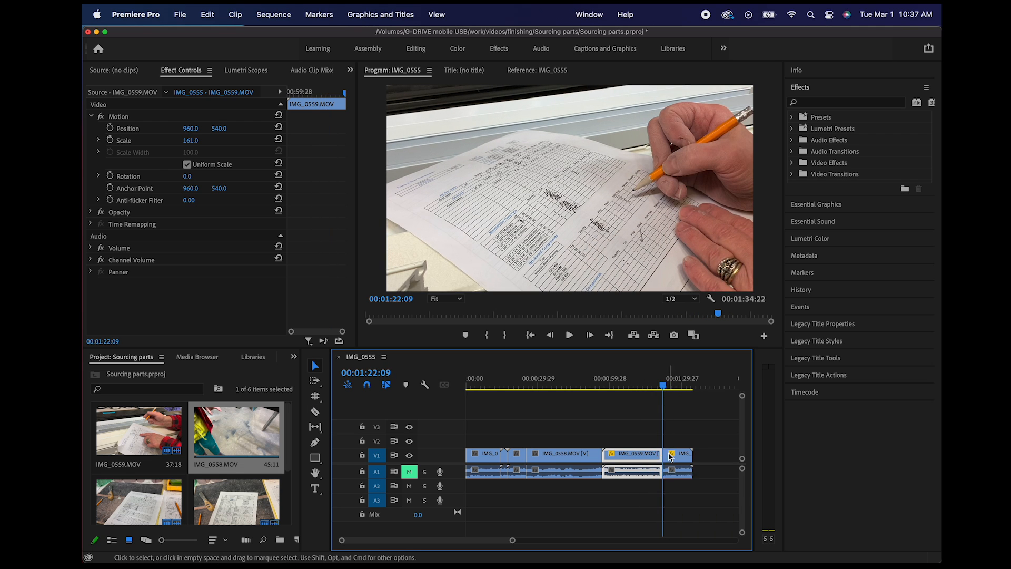
{"action": "left_click", "coordinate": [674, 456]}
{"action": "key", "text": "Delete"}
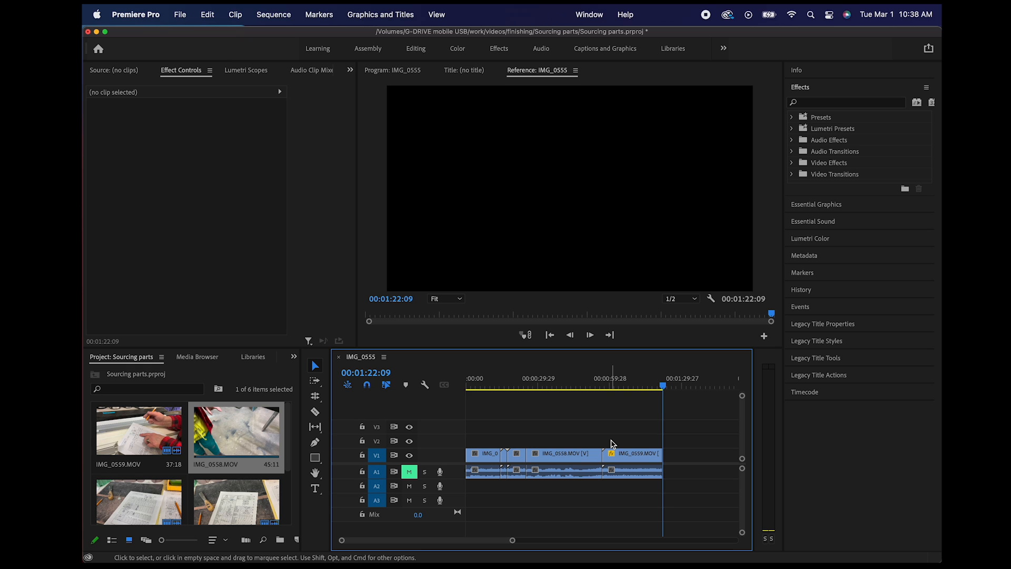
Return the playhead to 00:00:00:00 and browse the Essential Graphics templates for a title design.
{"action": "left_click_drag", "start_coordinate": [472, 388], "coordinate": [465, 387]}
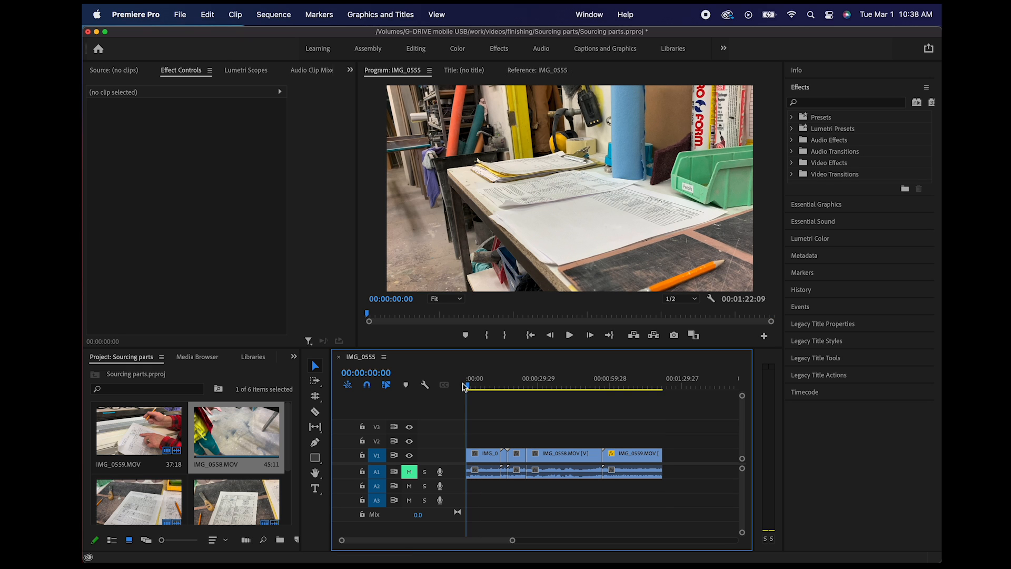
{"action": "left_click", "coordinate": [864, 208]}
{"action": "scroll", "coordinate": [864, 233], "scroll_direction": "down", "scroll_amount": 3}
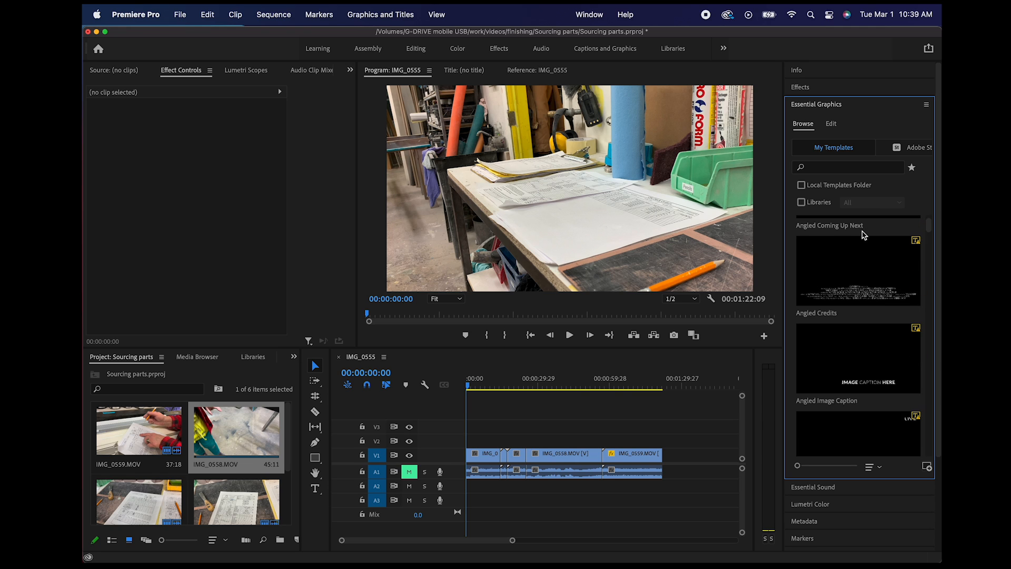
{"action": "scroll", "coordinate": [864, 234], "scroll_direction": "down", "scroll_amount": 6}
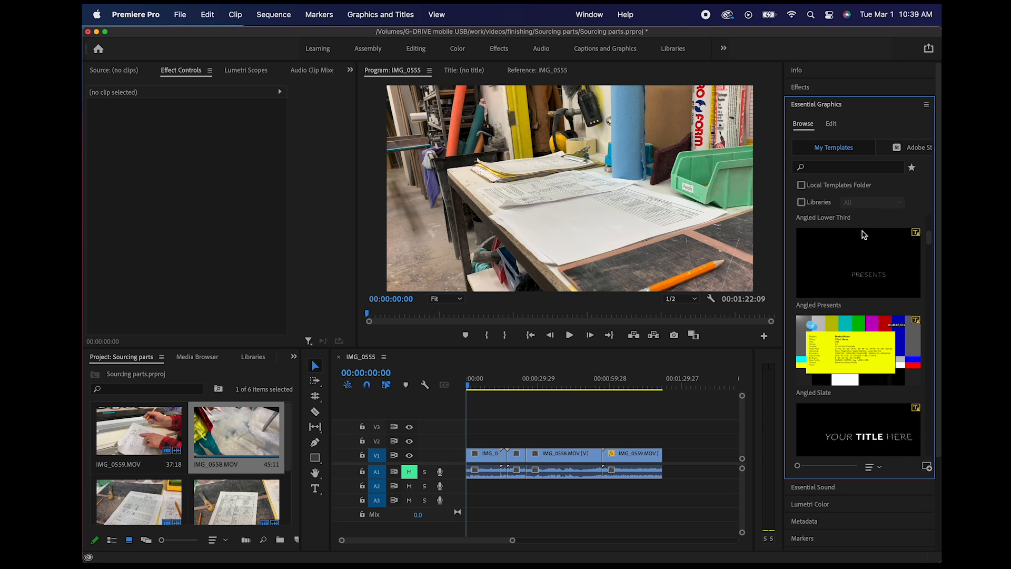
{"action": "scroll", "coordinate": [863, 235], "scroll_direction": "down", "scroll_amount": 6}
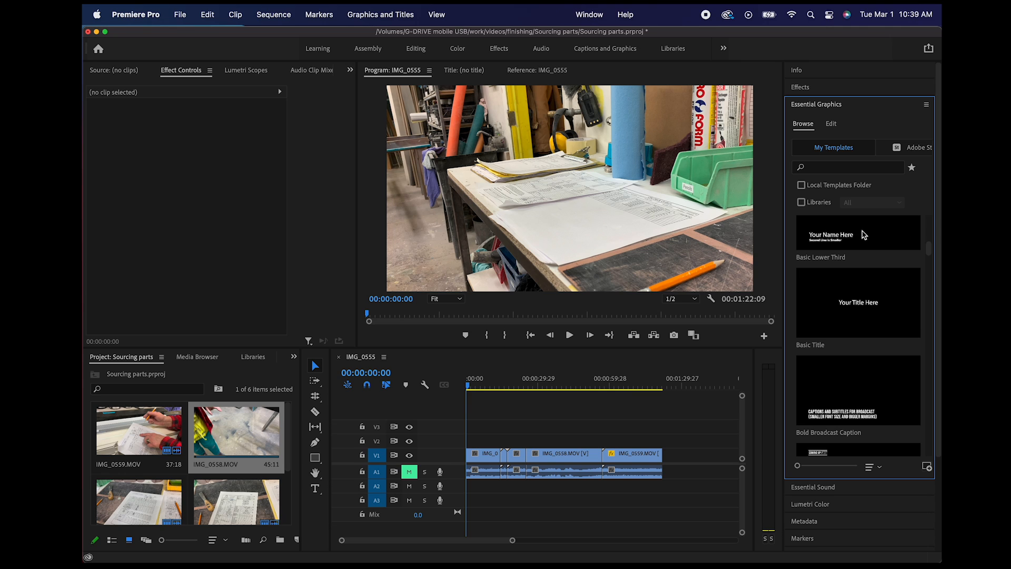
{"action": "scroll", "coordinate": [863, 234], "scroll_direction": "down", "scroll_amount": 8}
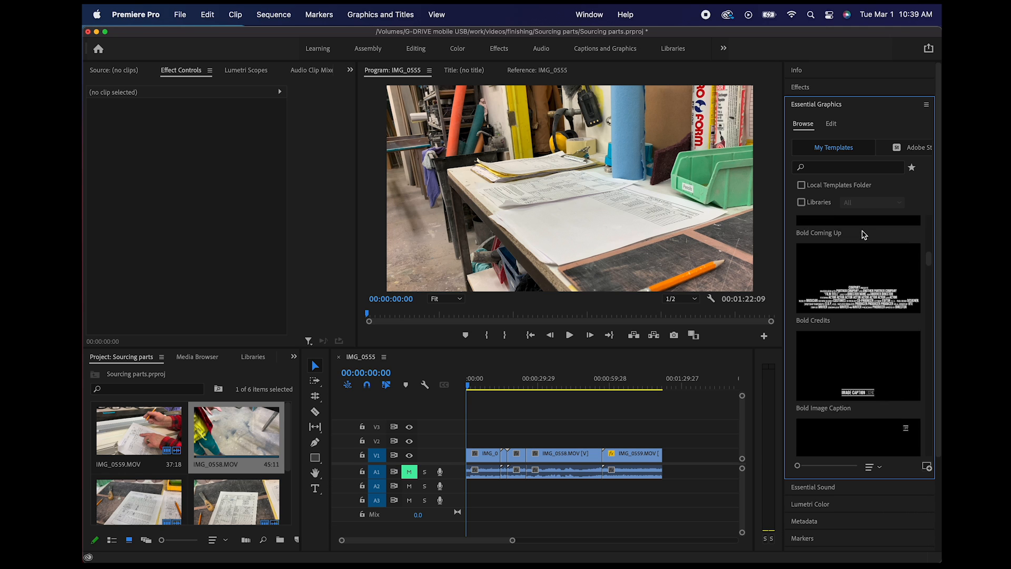
{"action": "scroll", "coordinate": [863, 234], "scroll_direction": "down", "scroll_amount": 6}
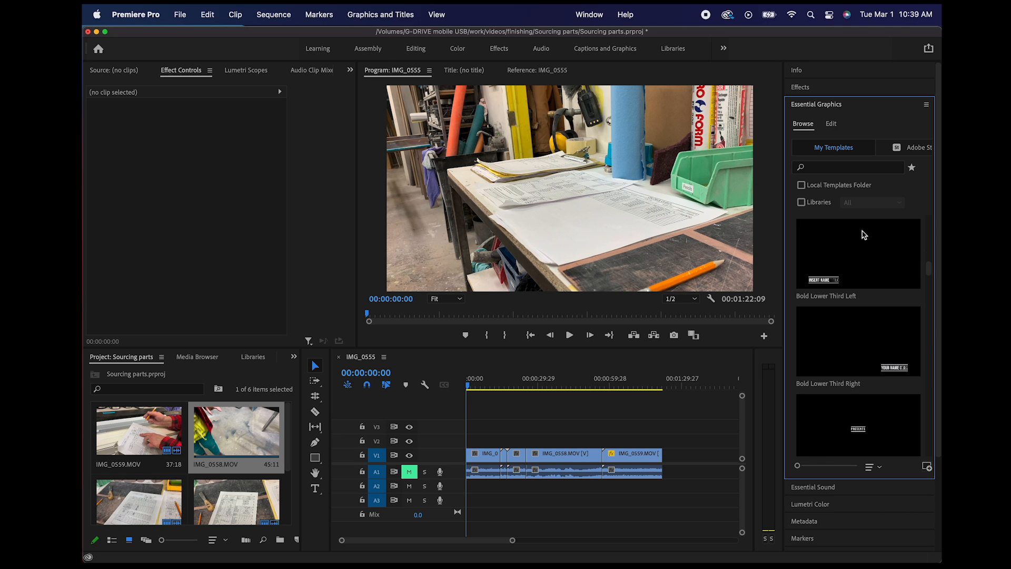
{"action": "scroll", "coordinate": [863, 235], "scroll_direction": "down", "scroll_amount": 6}
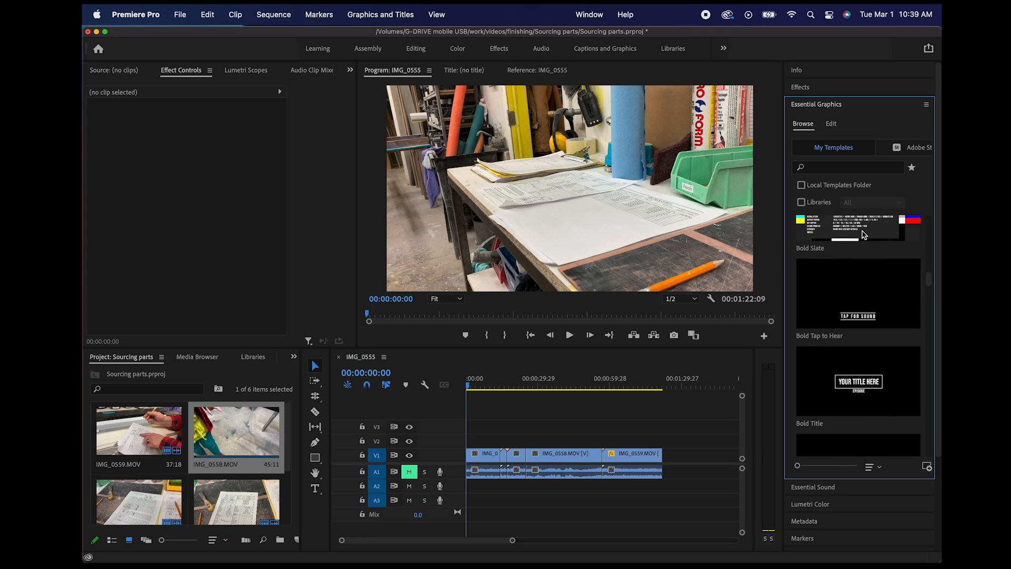
{"action": "scroll", "coordinate": [864, 234], "scroll_direction": "down", "scroll_amount": 2}
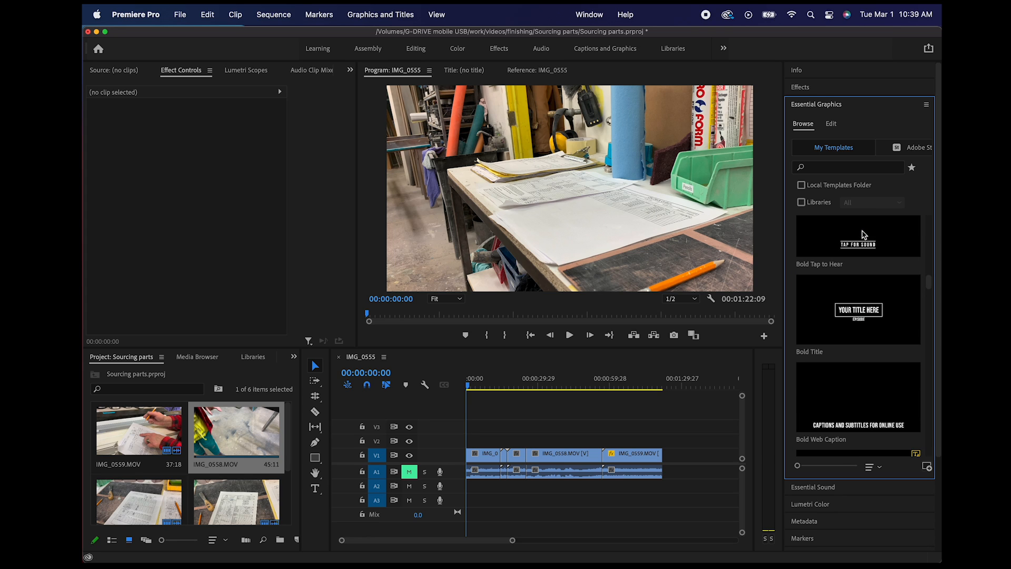
Place the Bold Title template at the sequence start on V1, moving all footage clips so they directly follow it.
{"action": "left_click_drag", "start_coordinate": [484, 428], "coordinate": [687, 483]}
{"action": "left_click_drag", "start_coordinate": [570, 464], "coordinate": [611, 463]}
{"action": "left_click", "coordinate": [873, 305]}
{"action": "left_click_drag", "start_coordinate": [873, 304], "coordinate": [471, 455]}
{"action": "left_click_drag", "start_coordinate": [527, 435], "coordinate": [684, 487]}
{"action": "left_click_drag", "start_coordinate": [616, 460], "coordinate": [586, 458]}
Change the opening title's main text to "Sourcing parts".
{"action": "left_click", "coordinate": [472, 456]}
{"action": "double_click", "coordinate": [471, 457]}
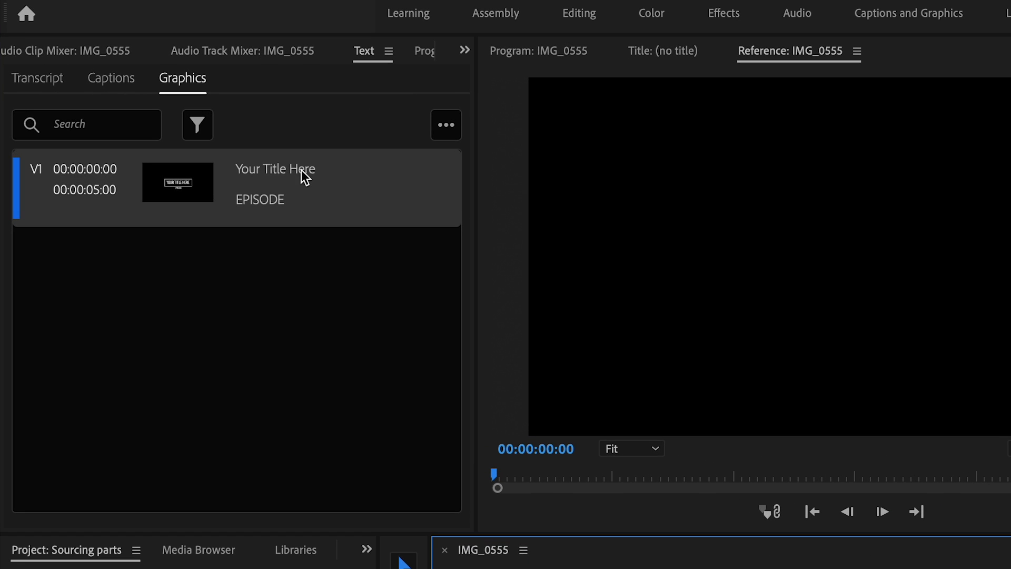
{"action": "double_click", "coordinate": [298, 174]}
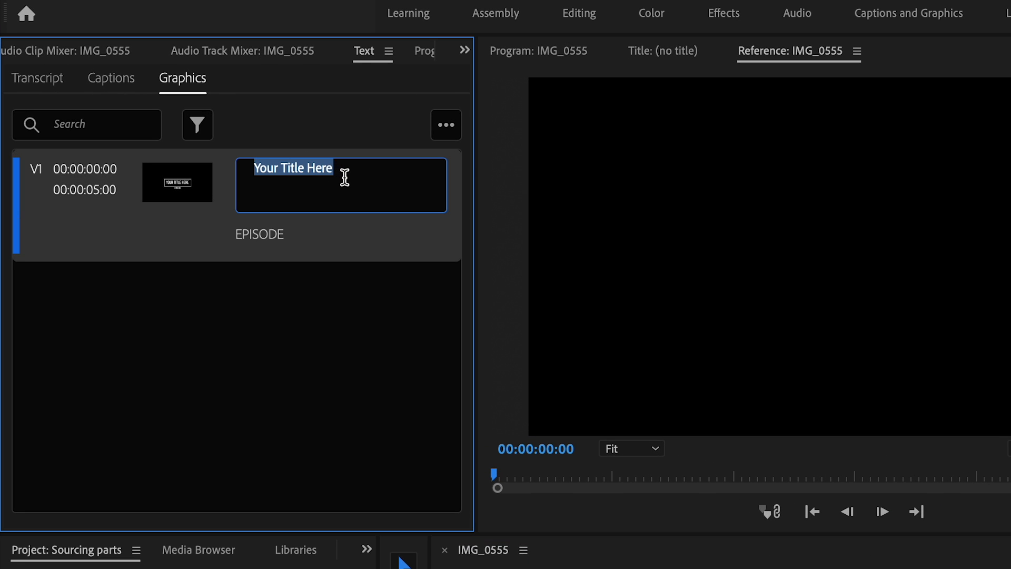
{"action": "type", "text": "Sourching parts"}
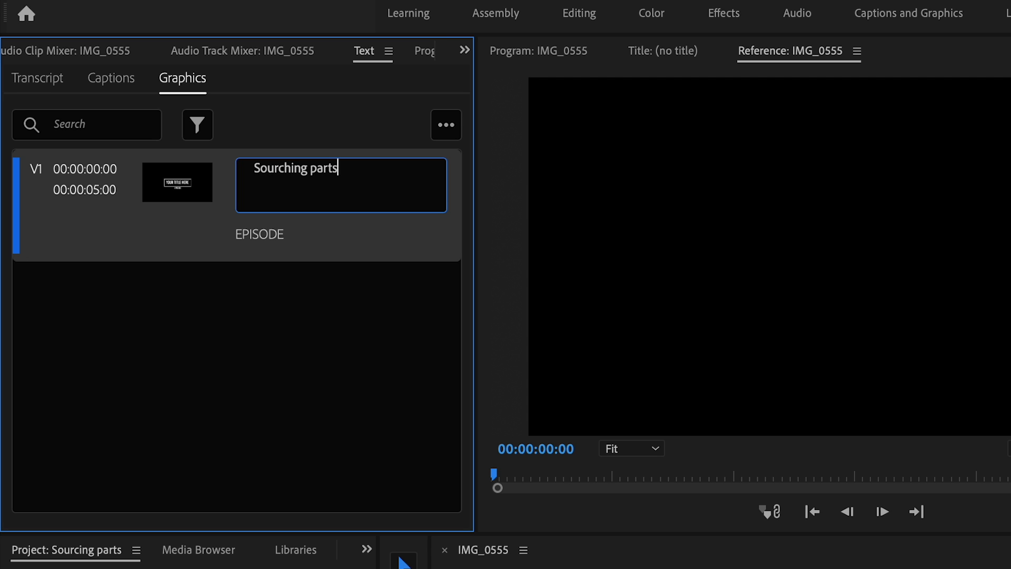
{"action": "key", "text": "BackSpace"}
{"action": "key", "text": "BackSpace"}
{"action": "key", "text": "BackSpace"}
{"action": "key", "text": "BackSpace"}
{"action": "key", "text": "BackSpace"}
{"action": "key", "text": "BackSpace"}
{"action": "key", "text": "BackSpace"}
{"action": "key", "text": "BackSpace"}
{"action": "key", "text": "BackSpace"}
{"action": "key", "text": "BackSpace"}
{"action": "key", "text": "BackSpace"}
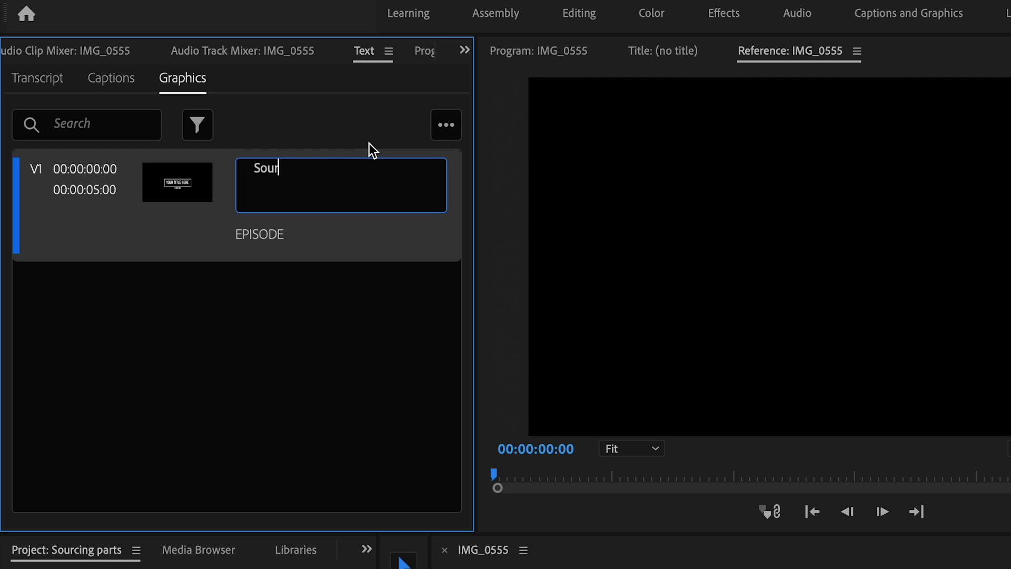
{"action": "type", "text": "cing parts"}
{"action": "left_click", "coordinate": [301, 237]}
Clear the EPISODE subtitle from the opening title so that line is blank.
{"action": "double_click", "coordinate": [280, 200]}
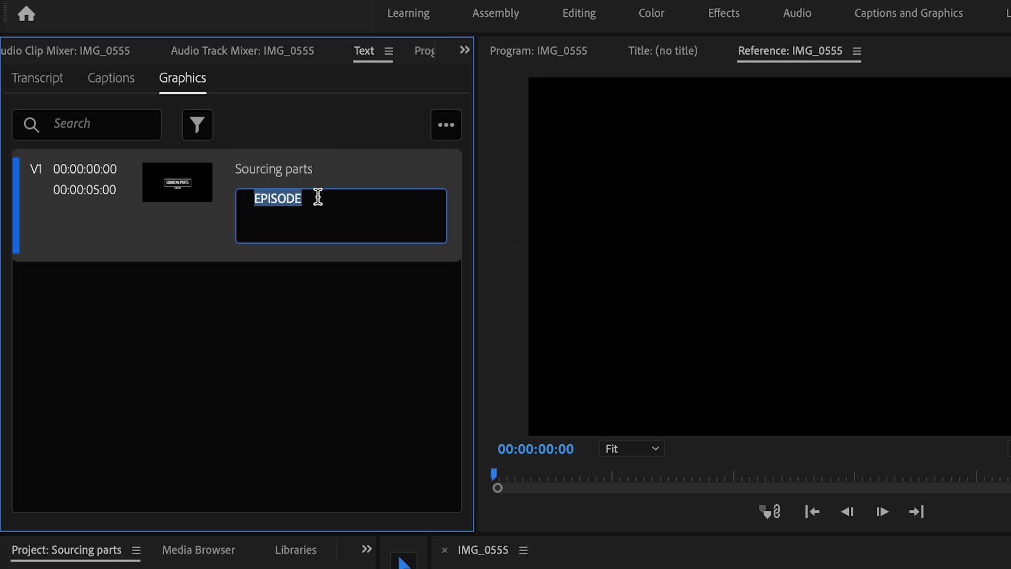
{"action": "key", "text": "Return"}
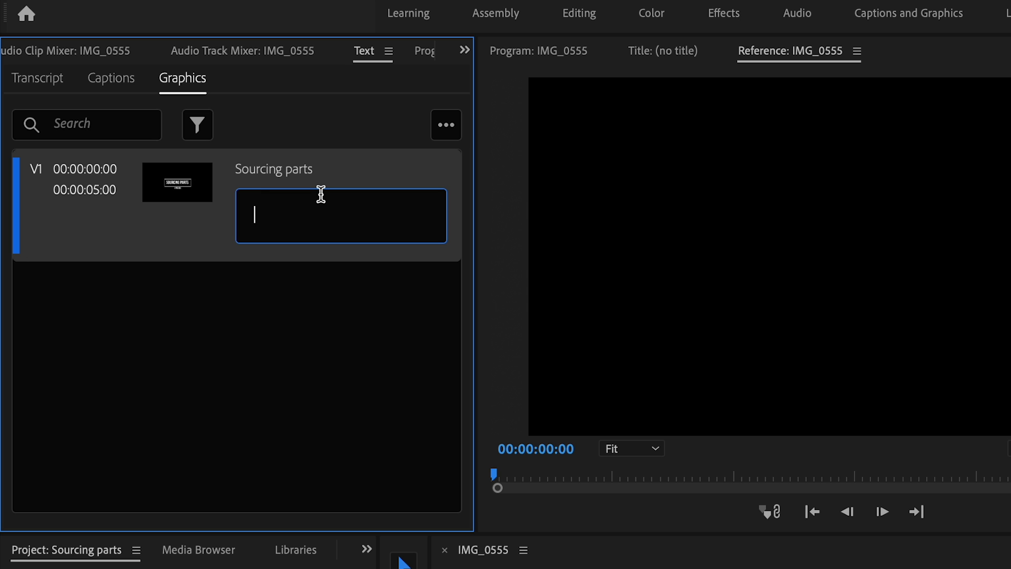
{"action": "left_click", "coordinate": [238, 372]}
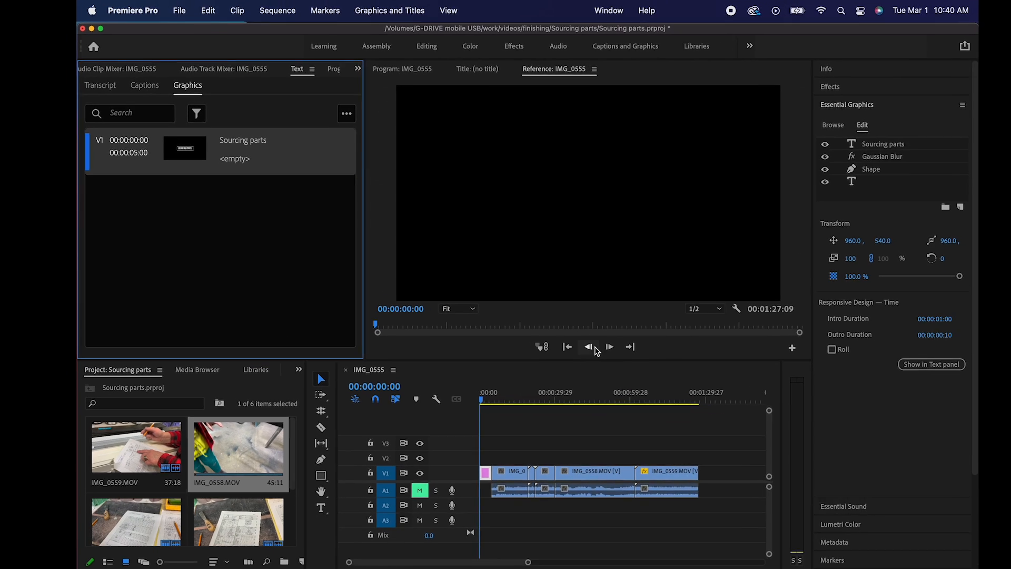
Play the sequence from the start through the opening title into the first footage clip.
{"action": "key", "text": "space"}
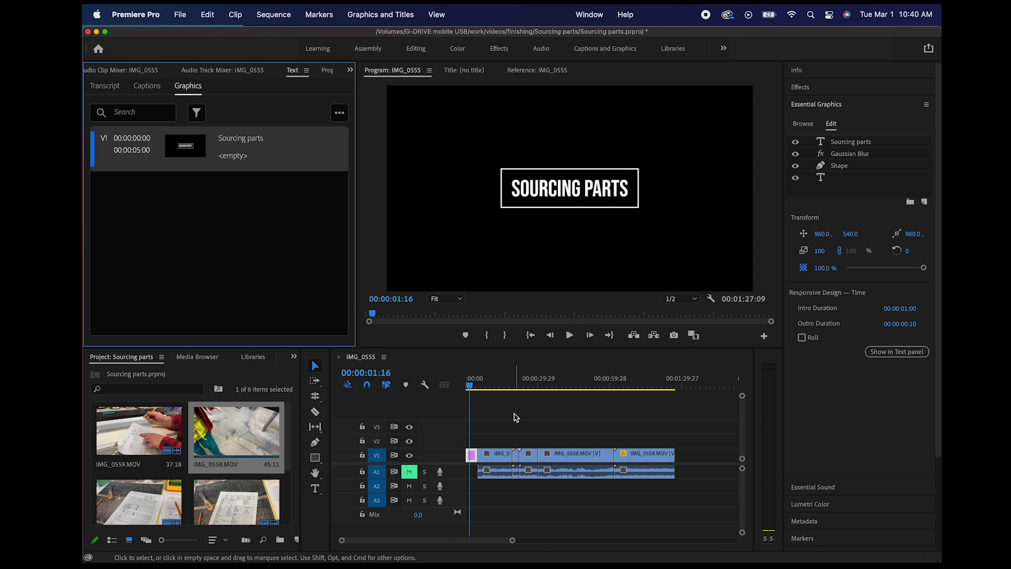
{"action": "key", "text": "space"}
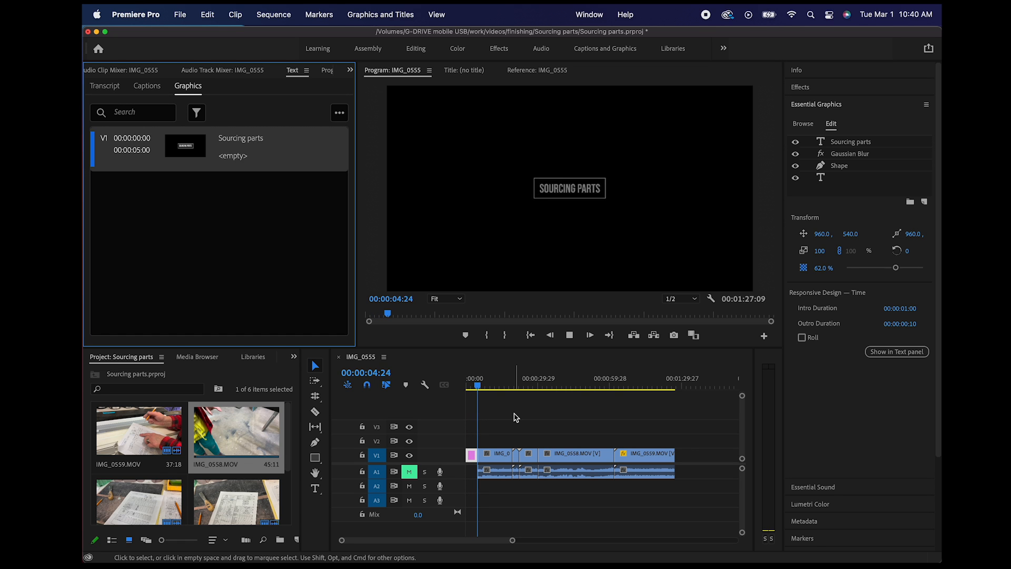
{"action": "key", "text": "space"}
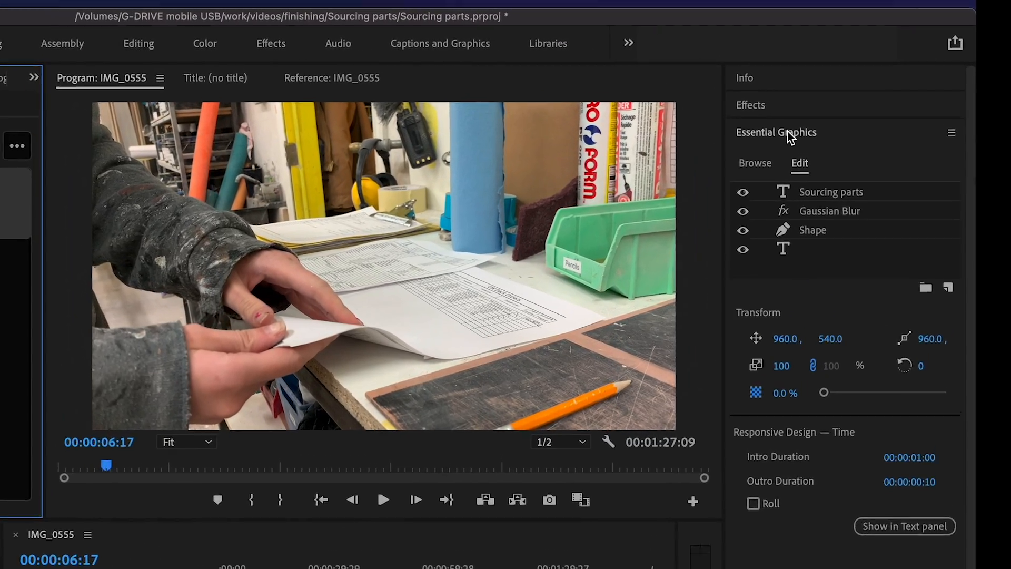
Place the Bold Web Caption template on V2 at 00:00:05:00 and extend it to the end of the IMG_0555.MOV clip.
{"action": "left_click", "coordinate": [790, 136]}
{"action": "left_click", "coordinate": [771, 141]}
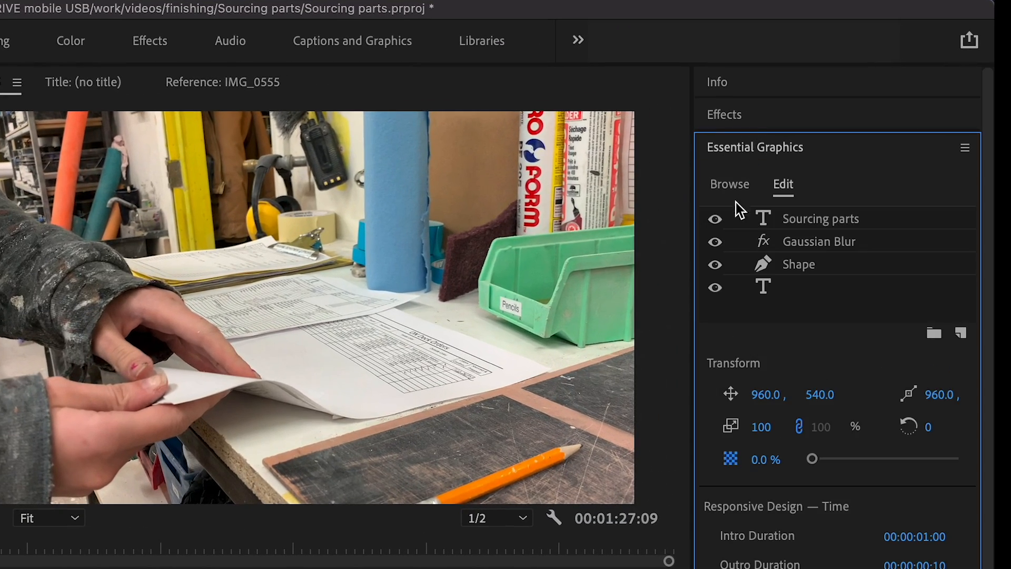
{"action": "left_click", "coordinate": [756, 164]}
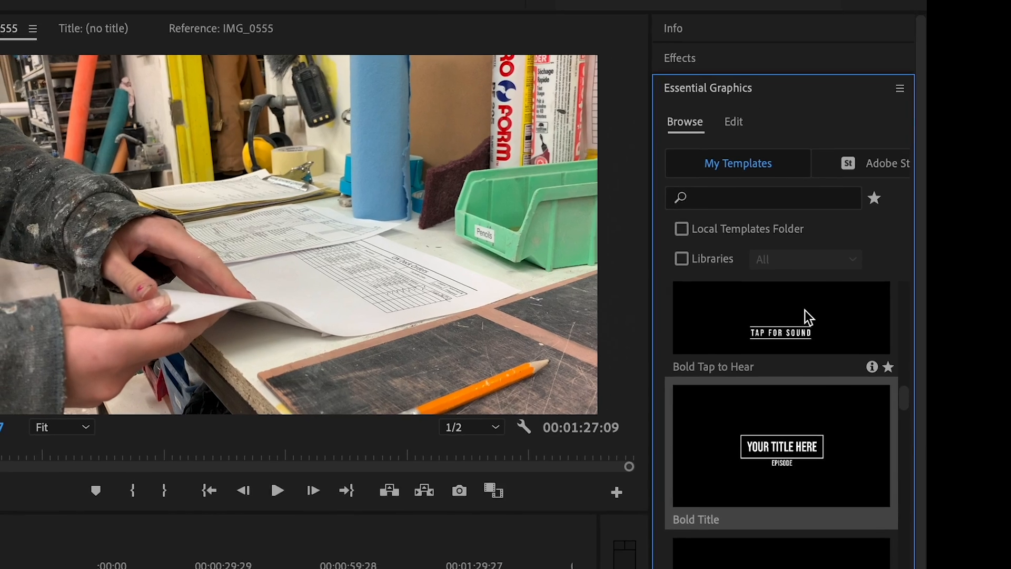
{"action": "scroll", "coordinate": [761, 256], "scroll_direction": "down", "scroll_amount": 3}
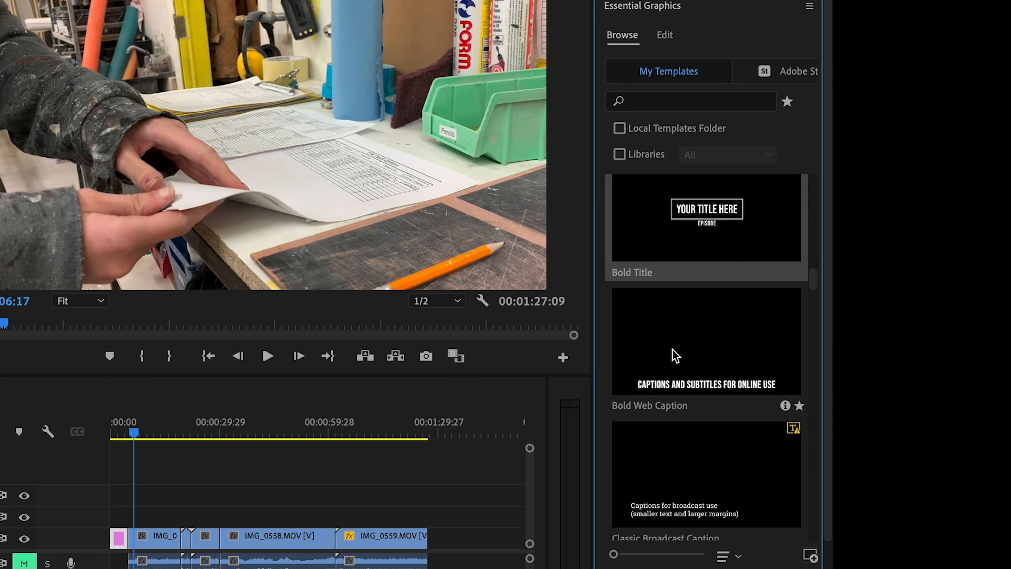
{"action": "left_click_drag", "start_coordinate": [673, 365], "coordinate": [139, 503]}
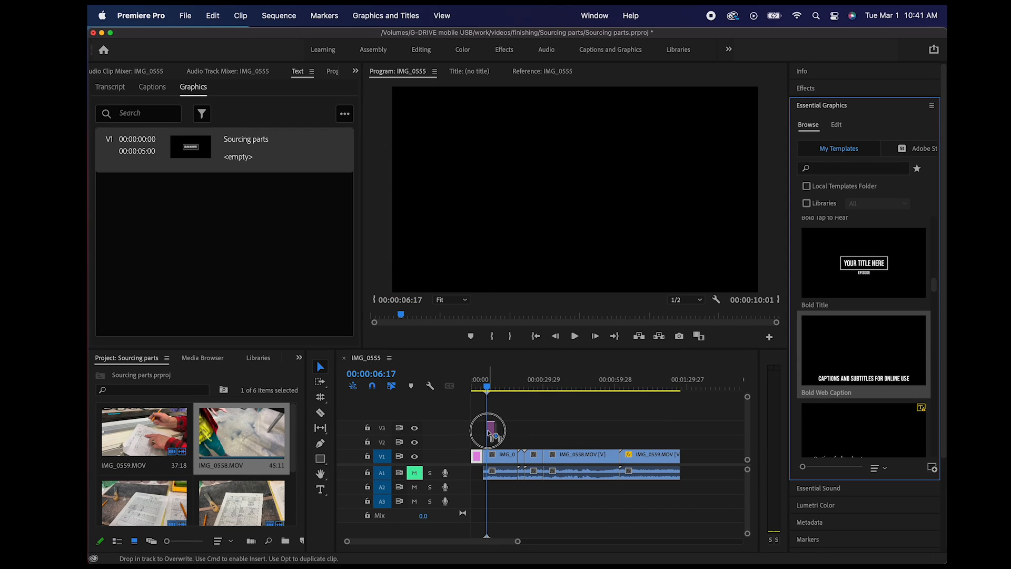
{"action": "left_click_drag", "start_coordinate": [490, 432], "coordinate": [490, 444]}
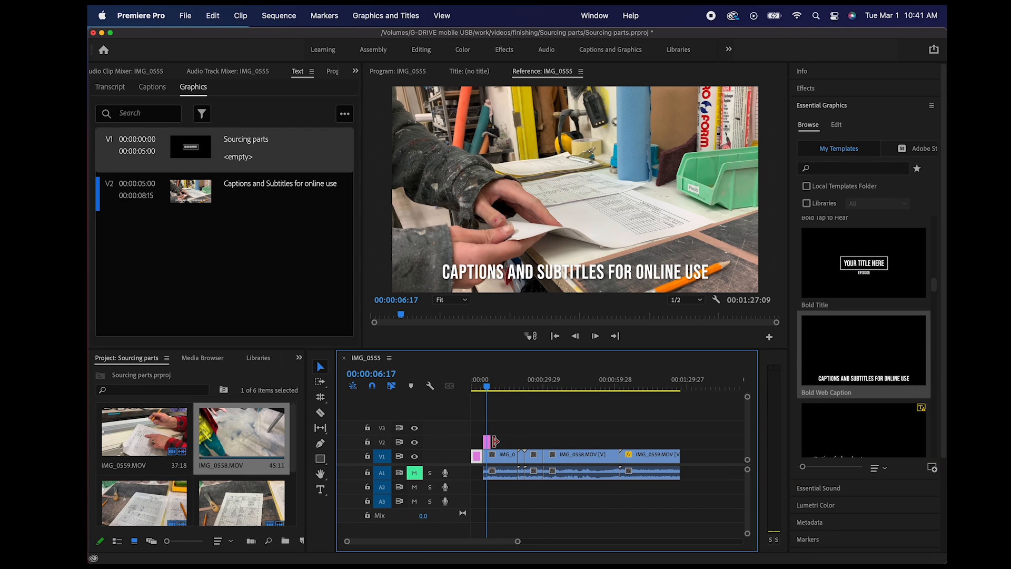
{"action": "left_click_drag", "start_coordinate": [489, 442], "coordinate": [518, 442]}
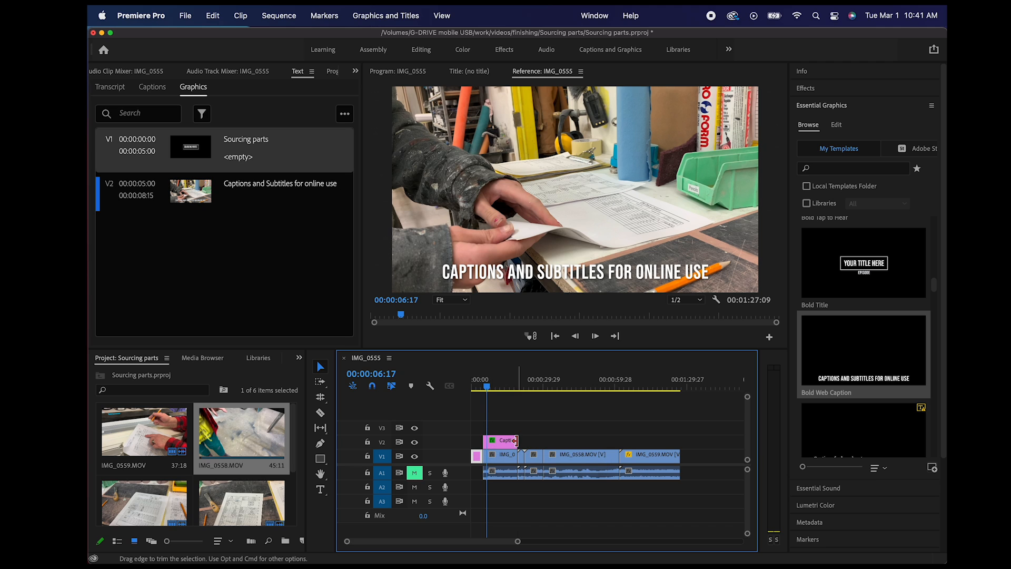
Change the first caption's text to "Find order form for system".
{"action": "double_click", "coordinate": [269, 185]}
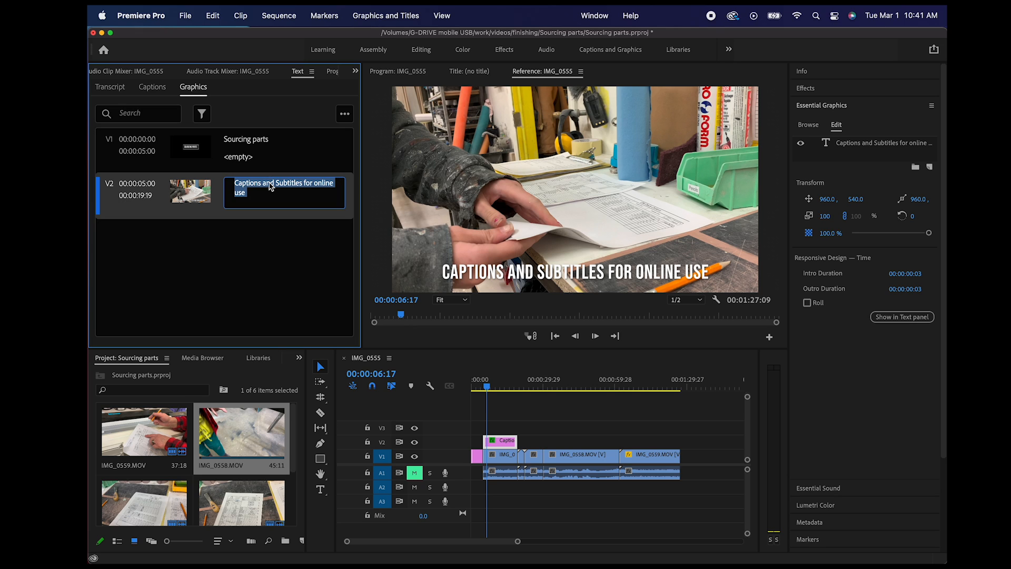
{"action": "type", "text": "Find"}
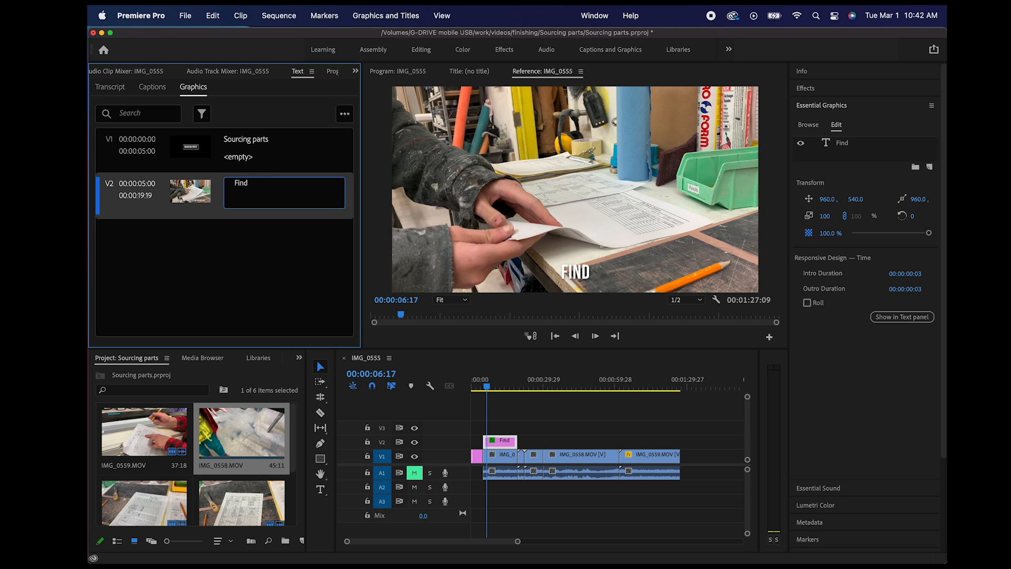
{"action": "type", "text": " org"}
{"action": "key", "text": "BackSpace"}
{"action": "type", "text": "der"}
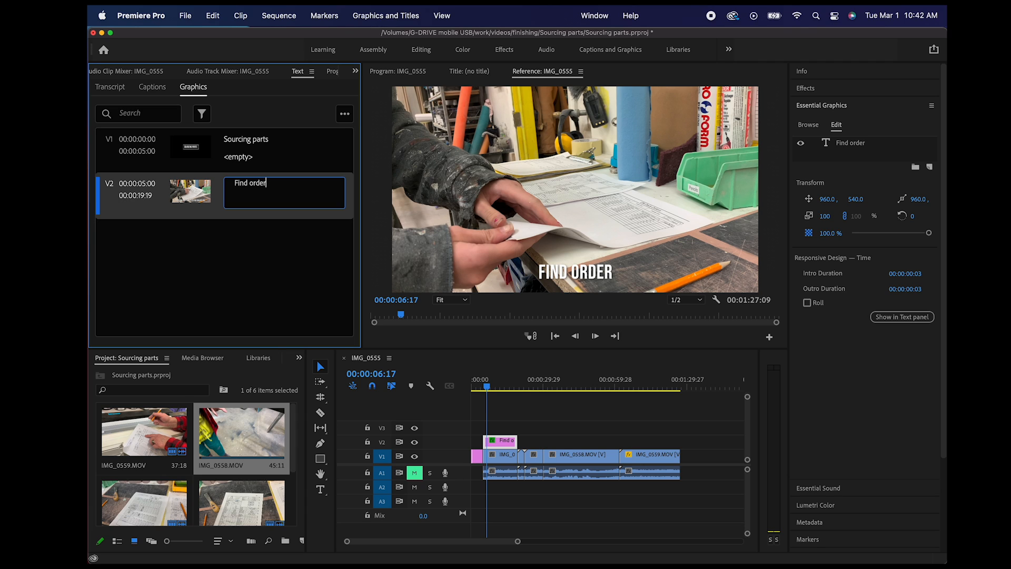
{"action": "type", "text": " form for sys"}
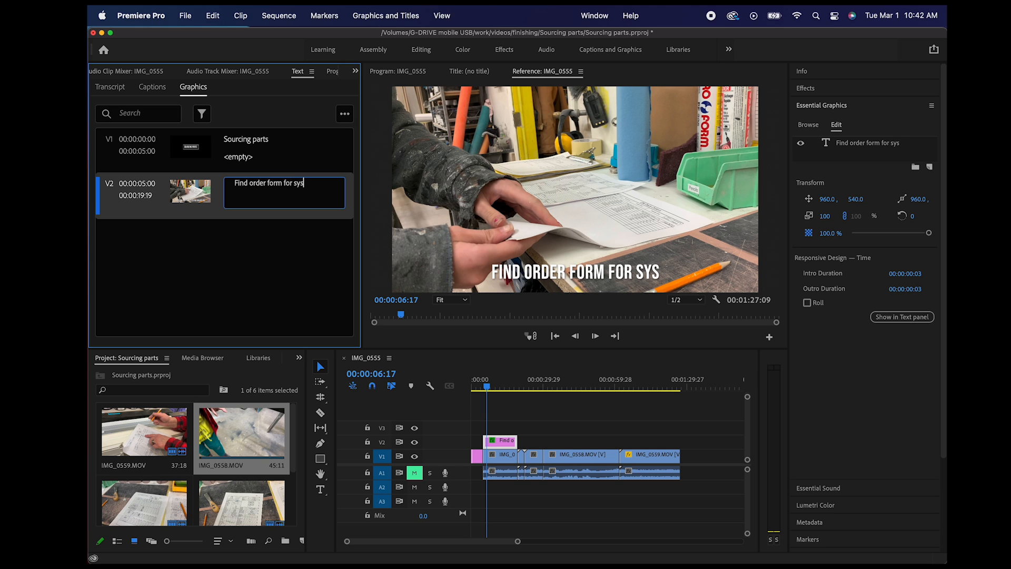
{"action": "type", "text": "tem"}
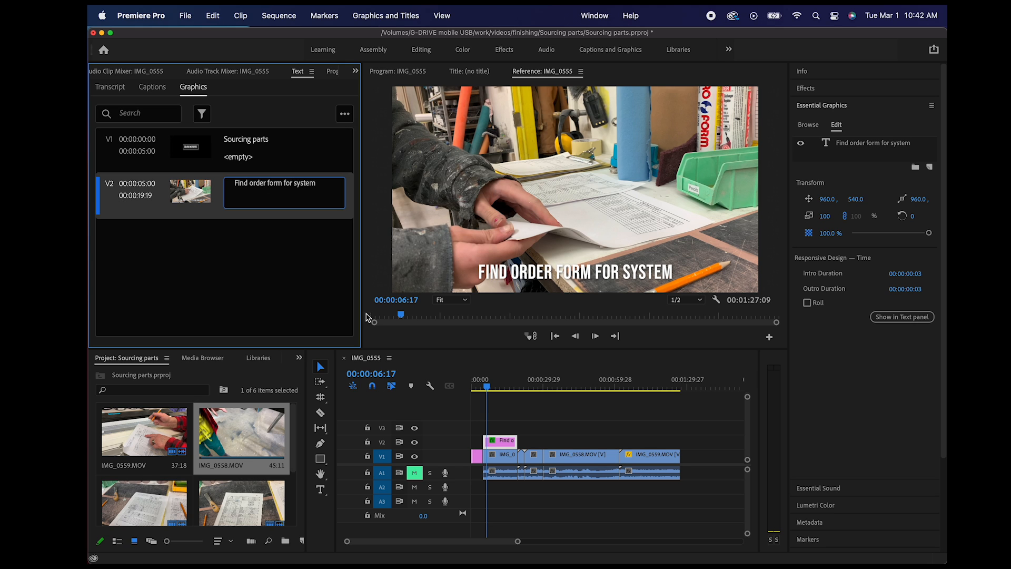
Place a second Bold Web Caption on V2 directly after the first caption, starting at 00:00:19:19.
{"action": "left_click_drag", "start_coordinate": [487, 387], "coordinate": [526, 392]}
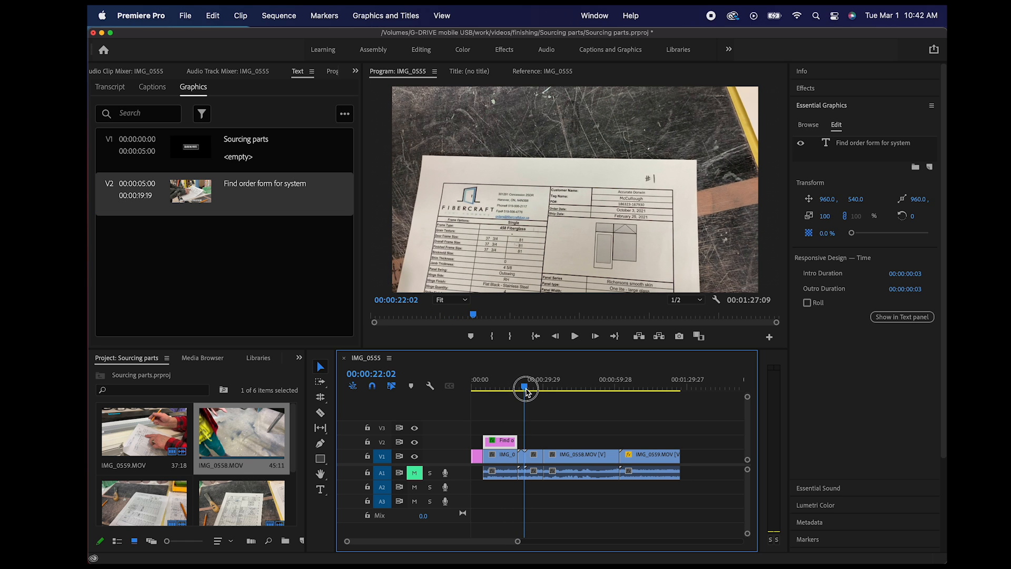
{"action": "scroll", "coordinate": [533, 444], "scroll_direction": "up", "scroll_amount": 3}
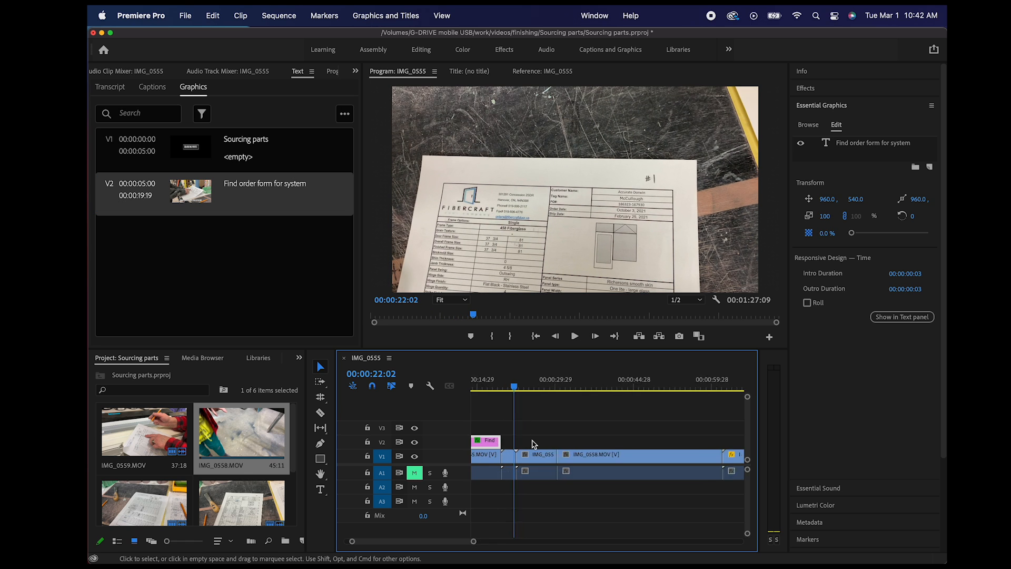
{"action": "scroll", "coordinate": [533, 444], "scroll_direction": "left", "scroll_amount": 2}
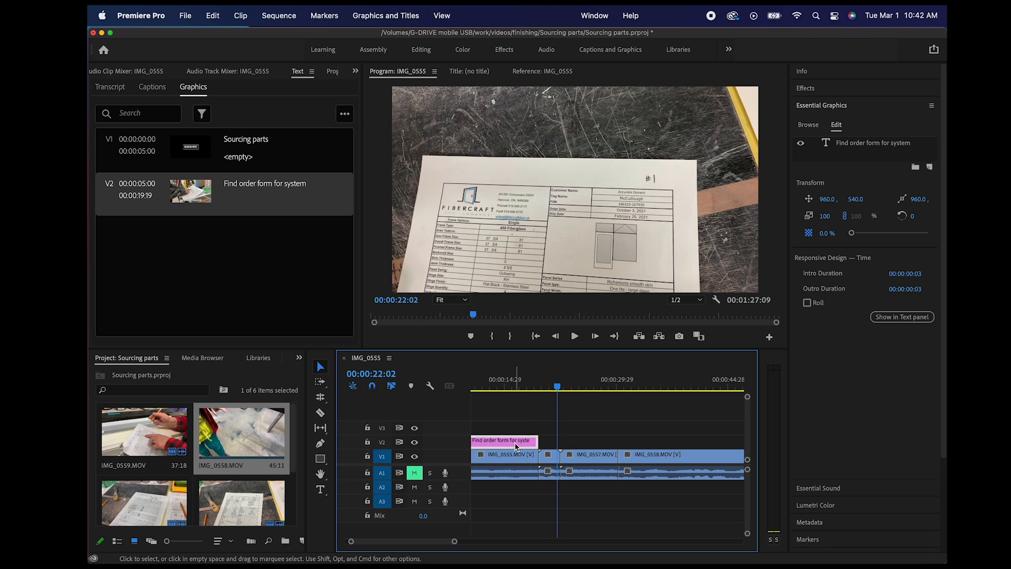
{"action": "left_click", "coordinate": [809, 124]}
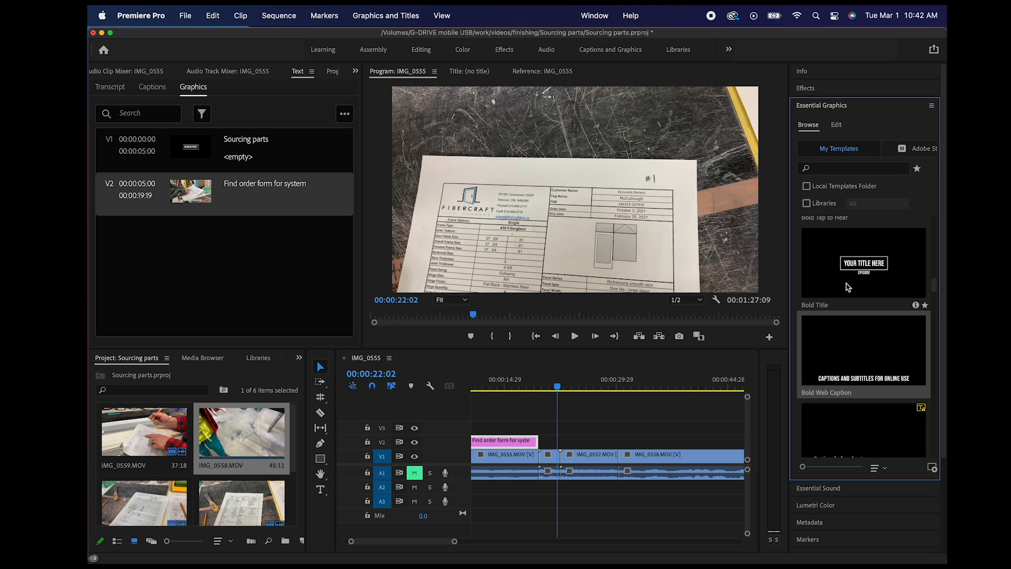
{"action": "left_click_drag", "start_coordinate": [862, 351], "coordinate": [547, 445]}
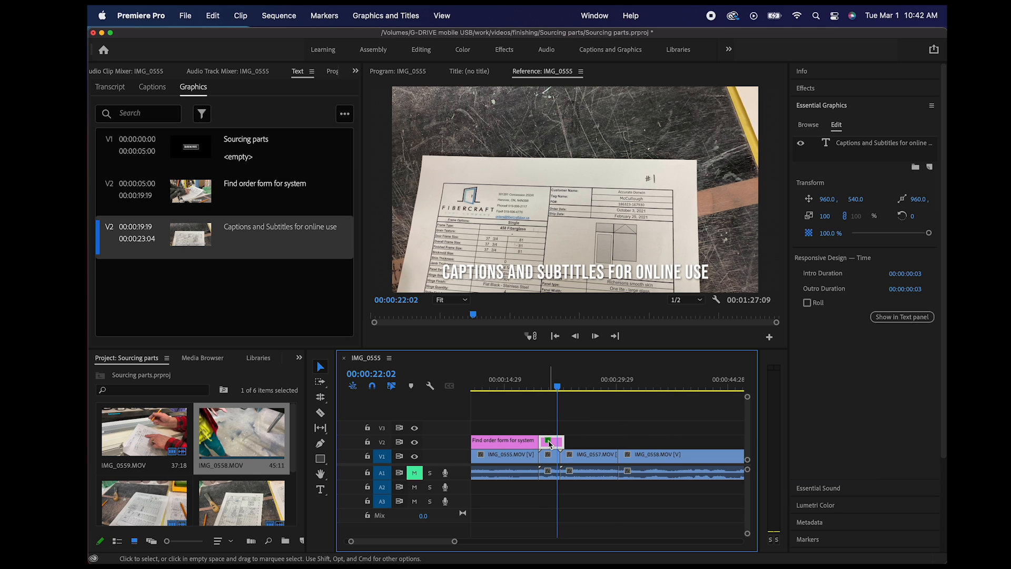
Set the second caption's text to "Find cart # at top of order form" and trim its end to 00:00:22:15.
{"action": "double_click", "coordinate": [255, 227]}
{"action": "type", "text": "F"}
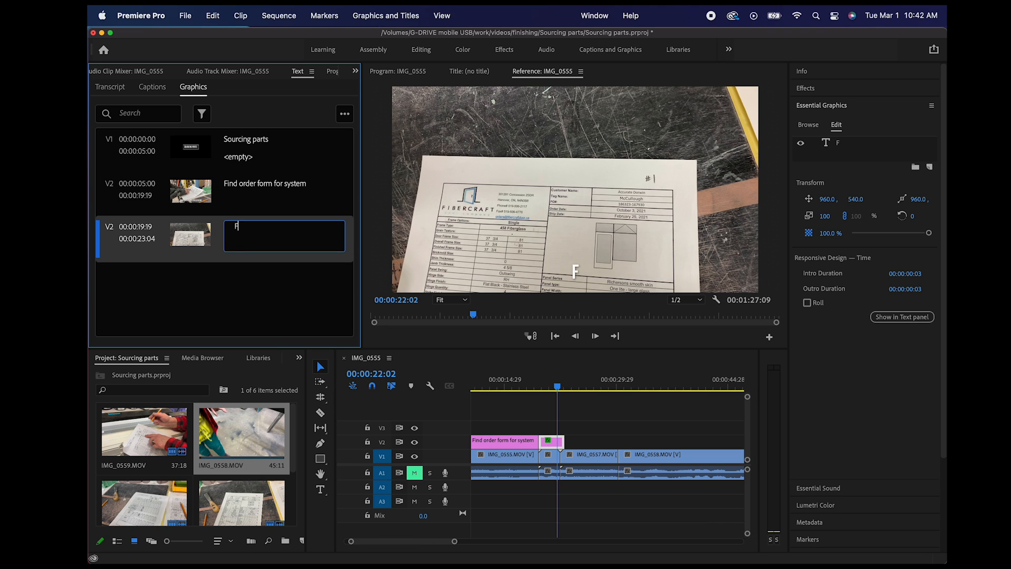
{"action": "type", "text": "ind cart # at top of order form"}
{"action": "left_click", "coordinate": [562, 442]}
{"action": "left_click_drag", "start_coordinate": [562, 442], "coordinate": [558, 442]}
Extend the third caption to the end of IMG_0557.MOV and set its text to "Pull all parts from cart to saw horses".
{"action": "mouse_move", "coordinate": [605, 442]}
{"action": "left_mouse_down"}
{"action": "mouse_move", "coordinate": [575, 442]}
{"action": "mouse_move", "coordinate": [618, 443]}
{"action": "left_mouse_up"}
{"action": "double_click", "coordinate": [295, 273]}
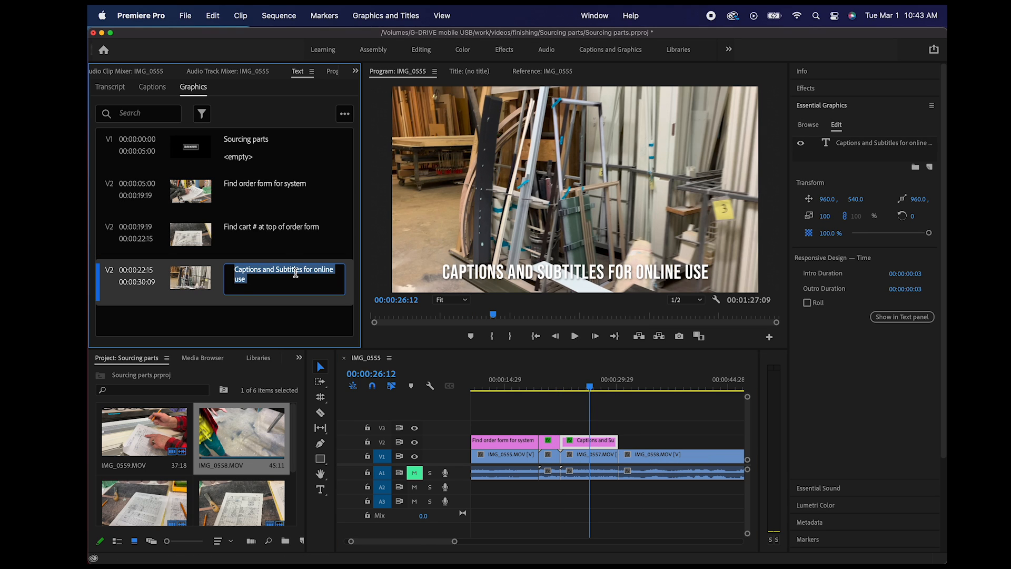
{"action": "type", "text": "Pull parts from cart"}
{"action": "key", "text": "BackSpace"}
{"action": "key", "text": "BackSpace"}
{"action": "key", "text": "BackSpace"}
{"action": "key", "text": "BackSpace"}
{"action": "key", "text": "BackSpace"}
{"action": "key", "text": "BackSpace"}
{"action": "key", "text": "BackSpace"}
{"action": "key", "text": "BackSpace"}
{"action": "key", "text": "BackSpace"}
{"action": "key", "text": "BackSpace"}
{"action": "key", "text": "BackSpace"}
{"action": "key", "text": "BackSpace"}
{"action": "key", "text": "BackSpace"}
{"action": "key", "text": "BackSpace"}
{"action": "key", "text": "BackSpace"}
{"action": "type", "text": "all parts from cart to sawhorses"}
{"action": "left_click", "coordinate": [247, 279]}
Extend the third caption across IMG_0558.MOV so it ends at 00:01:02:04.
{"action": "left_click_drag", "start_coordinate": [605, 388], "coordinate": [634, 390]}
{"action": "scroll", "coordinate": [632, 421], "scroll_direction": "right", "scroll_amount": 2}
{"action": "left_click_drag", "start_coordinate": [550, 441], "coordinate": [744, 441]}
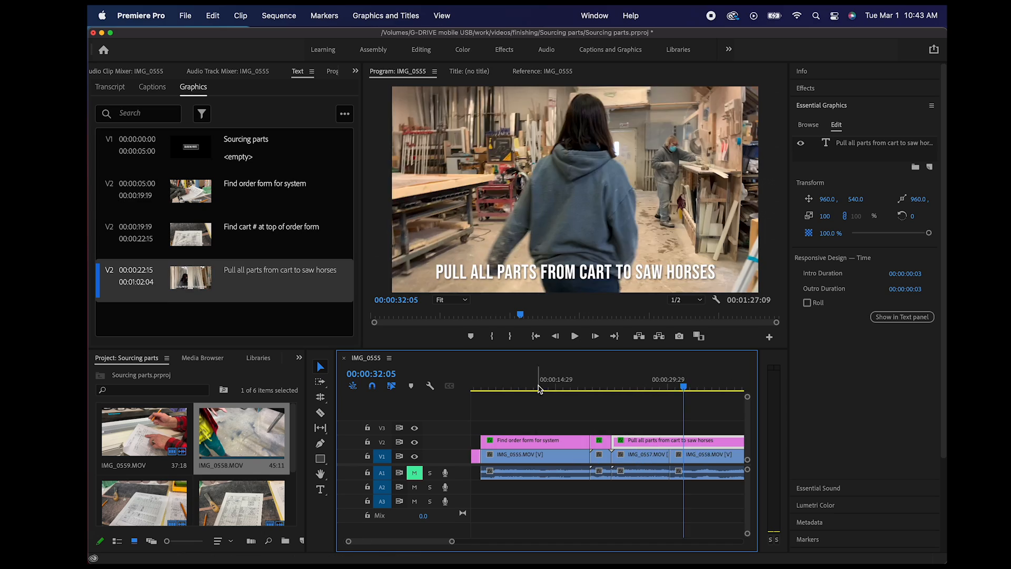
Play through the captioned footage, and place a fourth Bold Web Caption on V2 at 00:01:02:04 above IMG_0559.MOV.
{"action": "left_click", "coordinate": [508, 390]}
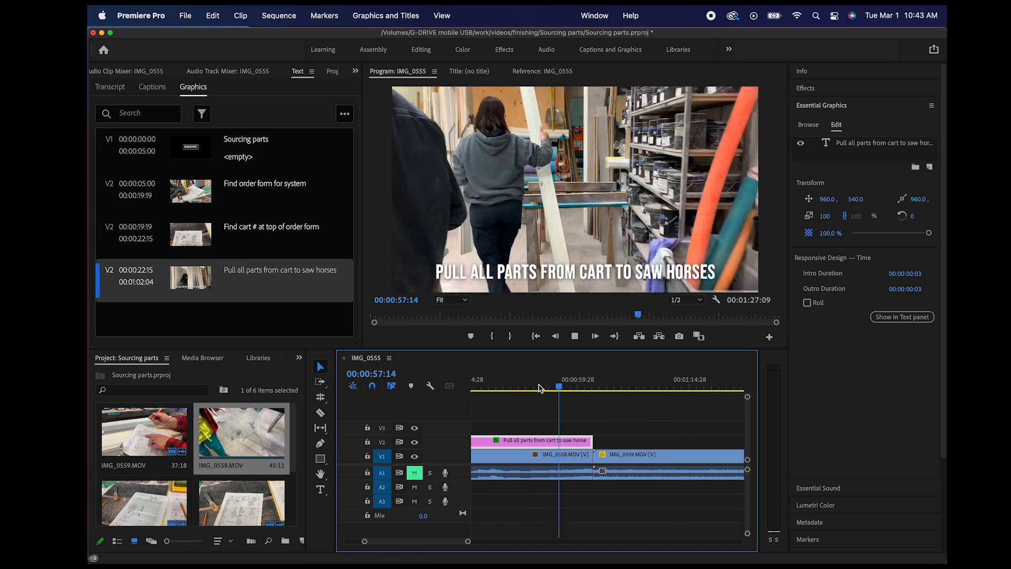
{"action": "key", "text": "space"}
{"action": "left_click", "coordinate": [808, 124]}
{"action": "left_click_drag", "start_coordinate": [864, 352], "coordinate": [599, 441]}
Set the fourth caption's text to "Check you have everything with order form" and extend it to the sequence end at 00:01:27:09.
{"action": "double_click", "coordinate": [248, 306]}
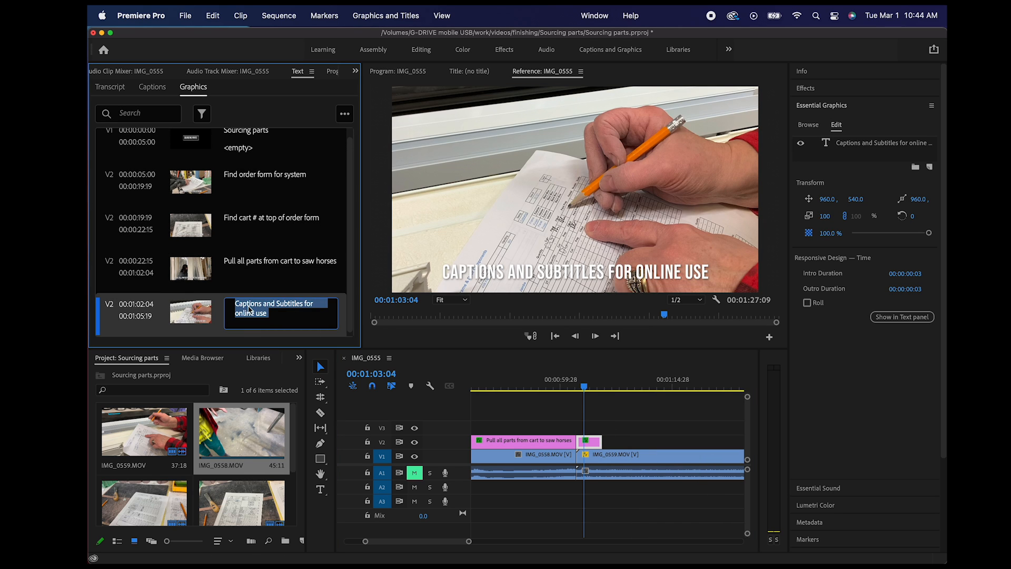
{"action": "type", "text": "Check e"}
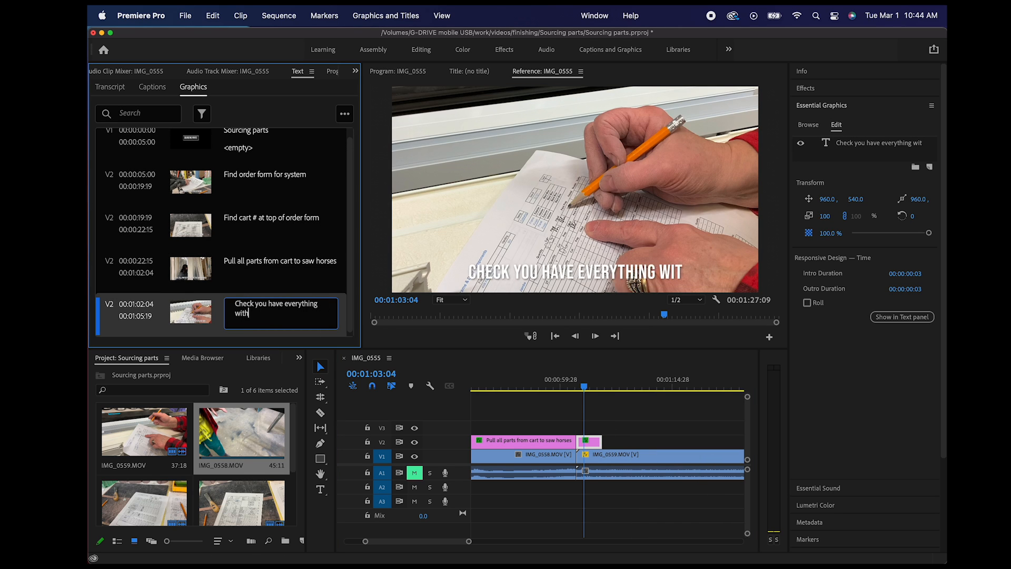
{"action": "type", "text": "der form"}
{"action": "scroll", "coordinate": [553, 422], "scroll_direction": "right", "scroll_amount": 2}
{"action": "left_click_drag", "start_coordinate": [551, 441], "coordinate": [714, 441]}
Record a voice-over on track A3 from the start of the sequence through to just past its end.
{"action": "scroll", "coordinate": [607, 412], "scroll_direction": "left", "scroll_amount": 10}
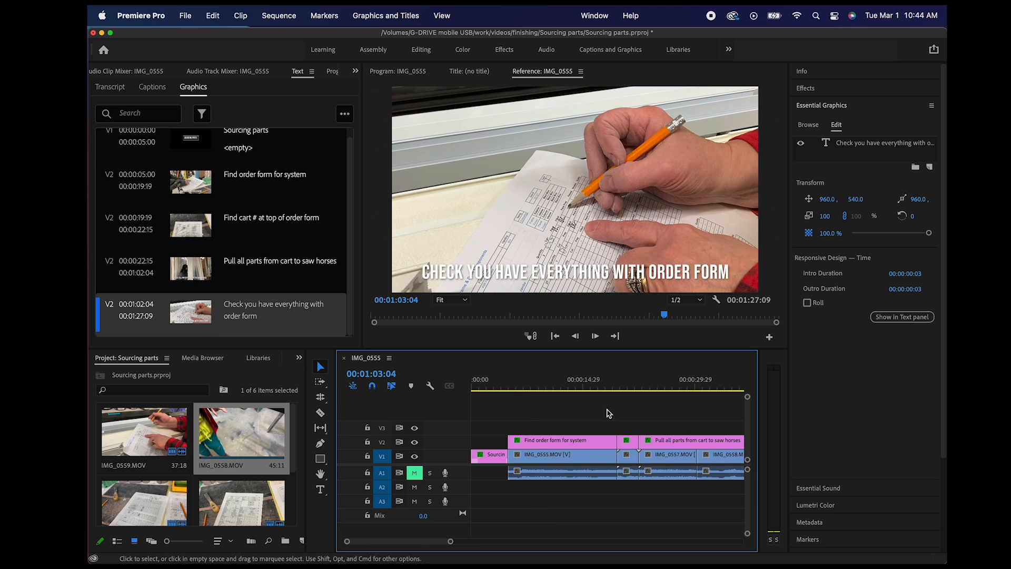
{"action": "left_click", "coordinate": [473, 387]}
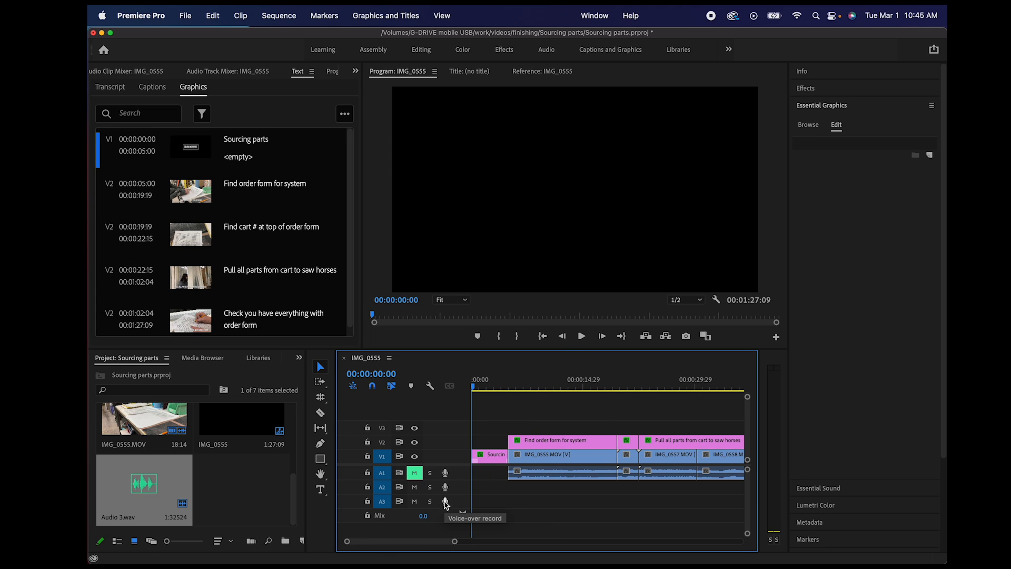
{"action": "left_click", "coordinate": [445, 500]}
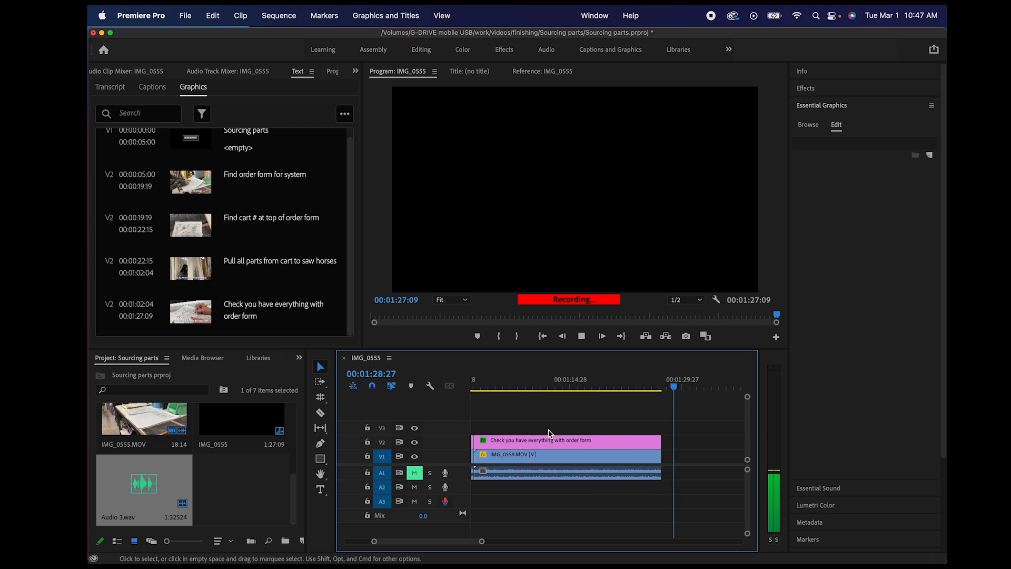
{"action": "key", "text": "space"}
Play back the voice-over from the start, cut it at 00:00:04:29 and remove the segment under the opening title.
{"action": "scroll", "coordinate": [594, 470], "scroll_direction": "left", "scroll_amount": 10}
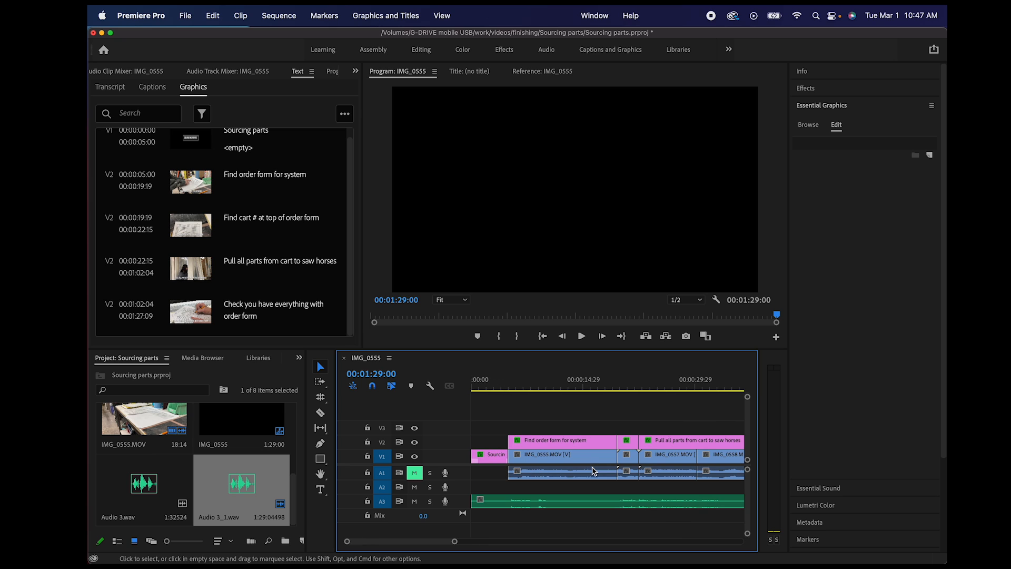
{"action": "left_click_drag", "start_coordinate": [475, 387], "coordinate": [467, 388]}
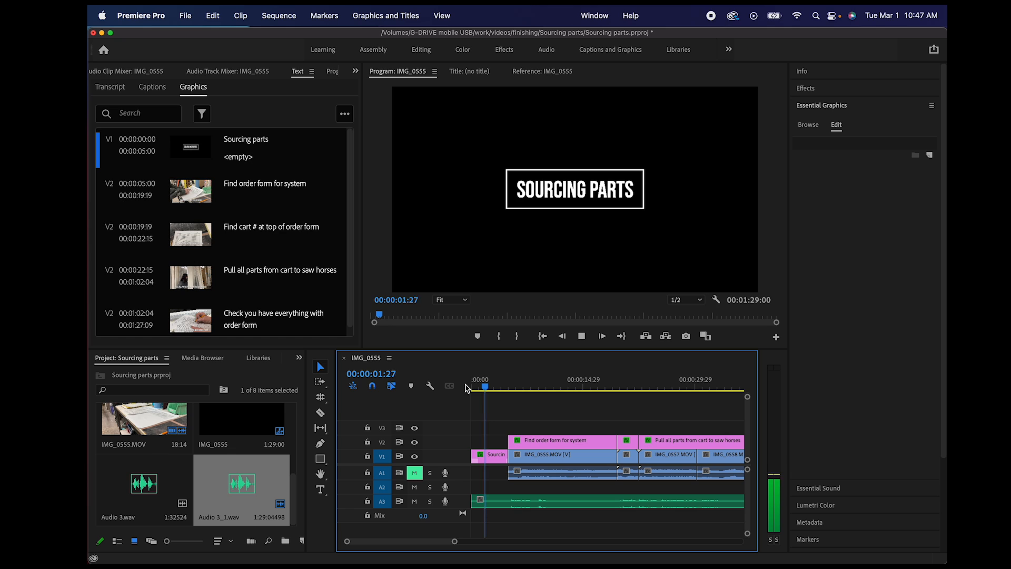
{"action": "left_click", "coordinate": [504, 386]}
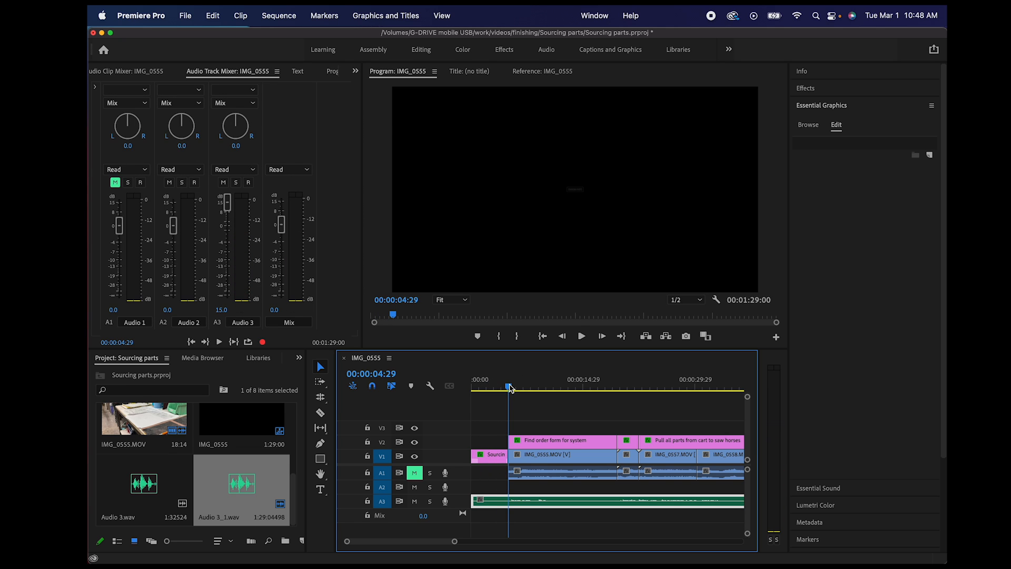
{"action": "key", "text": "c"}
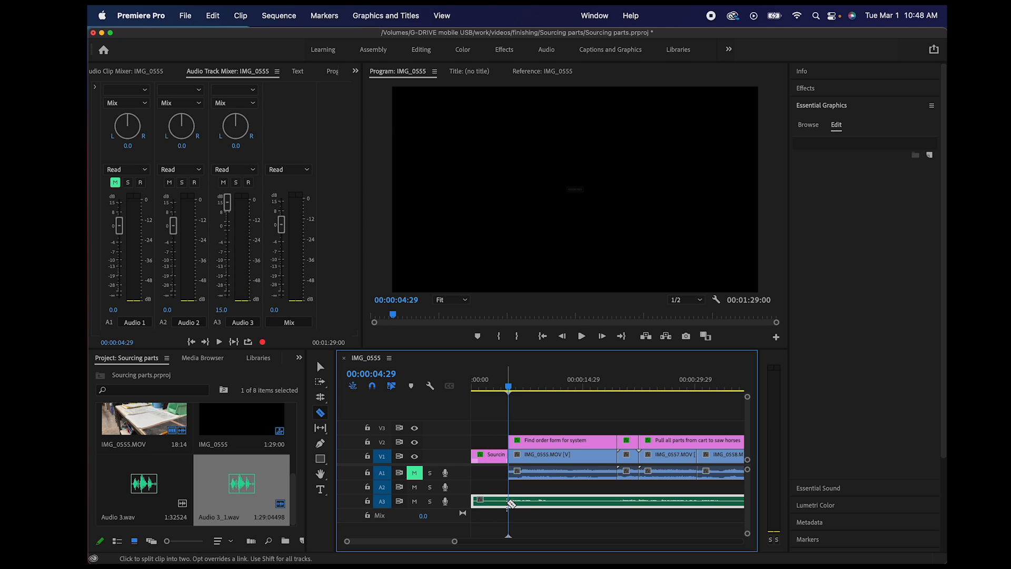
{"action": "key", "text": "v"}
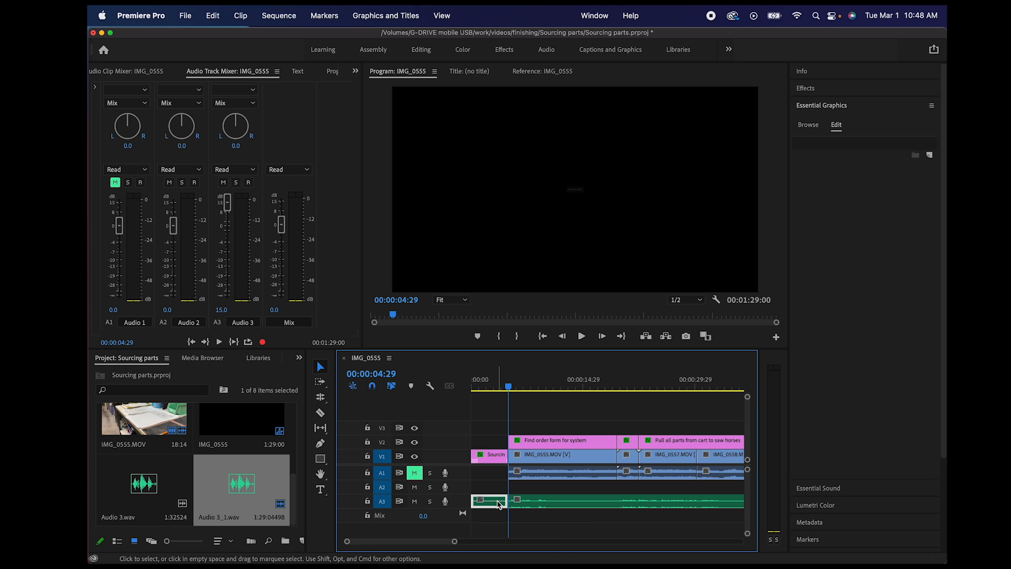
Cut the A3 voice-over at about 00:00:11 and 00:00:20 and delete the section between the cuts.
{"action": "key", "text": "space"}
{"action": "key", "text": "space"}
{"action": "key", "text": "c"}
{"action": "left_click", "coordinate": [557, 500]}
{"action": "key", "text": "space"}
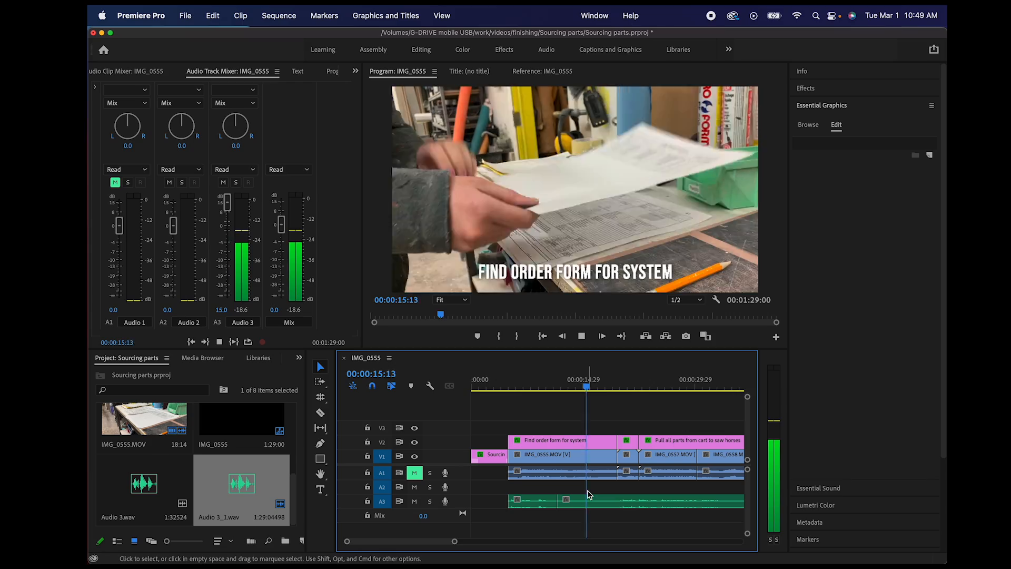
{"action": "left_click", "coordinate": [624, 500]}
{"action": "key", "text": "v"}
{"action": "left_click", "coordinate": [592, 503]}
{"action": "key", "text": "Delete"}
Play on through the second voice-over segment and cut it at about 00:00:33:12, over IMG_0558.MOV.
{"action": "key", "text": "space"}
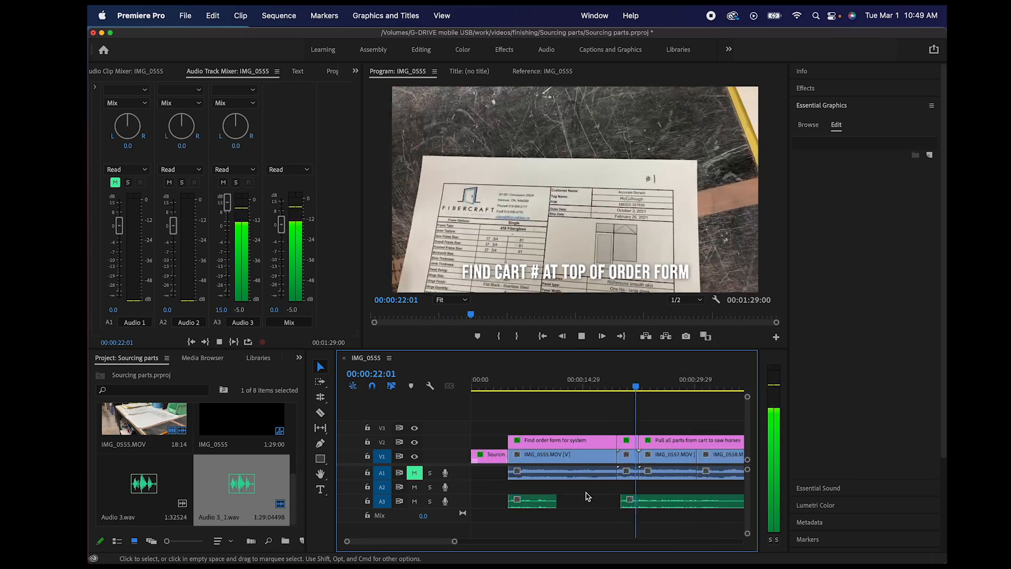
{"action": "scroll", "coordinate": [585, 496], "scroll_direction": "right", "scroll_amount": 3}
{"action": "key", "text": "space"}
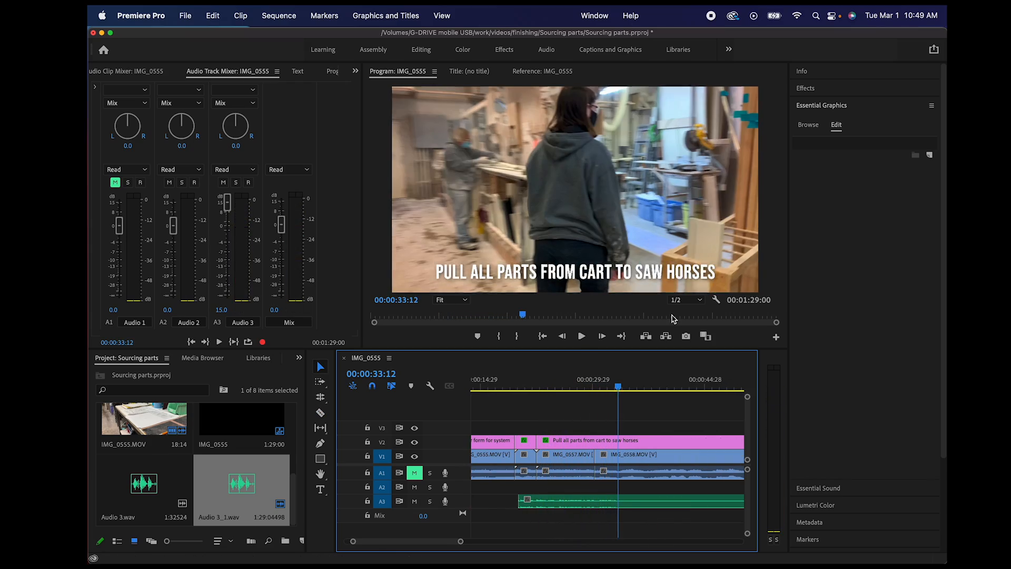
{"action": "key", "text": "c"}
{"action": "left_click", "coordinate": [619, 500]}
{"action": "key", "text": "v"}
Cut the voice-over again shortly after IMG_0559.MOV begins, at about 00:01:03, and delete the section before that cut.
{"action": "key", "text": "space"}
{"action": "scroll", "coordinate": [620, 501], "scroll_direction": "right", "scroll_amount": 3}
{"action": "scroll", "coordinate": [619, 500], "scroll_direction": "right", "scroll_amount": 2}
{"action": "key", "text": "c"}
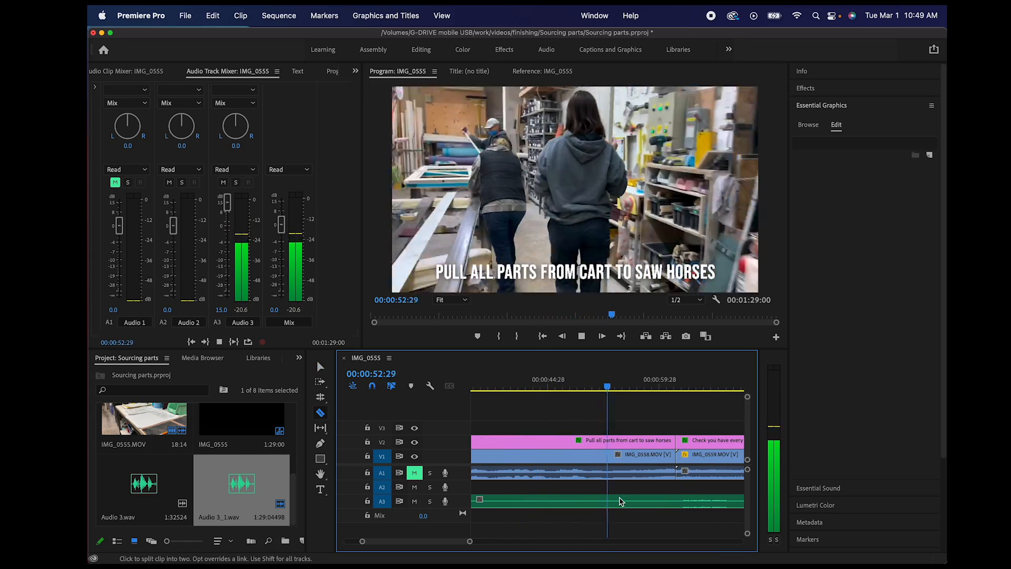
{"action": "key", "text": "space"}
{"action": "left_click", "coordinate": [683, 500]}
{"action": "key", "text": "v"}
{"action": "left_click", "coordinate": [653, 500]}
{"action": "key", "text": "Delete"}
Cut a pause of about 4 seconds out of the last voice-over segment at about 00:01:10 and close the gap.
{"action": "scroll", "coordinate": [653, 501], "scroll_direction": "right", "scroll_amount": 3}
{"action": "key", "text": "space"}
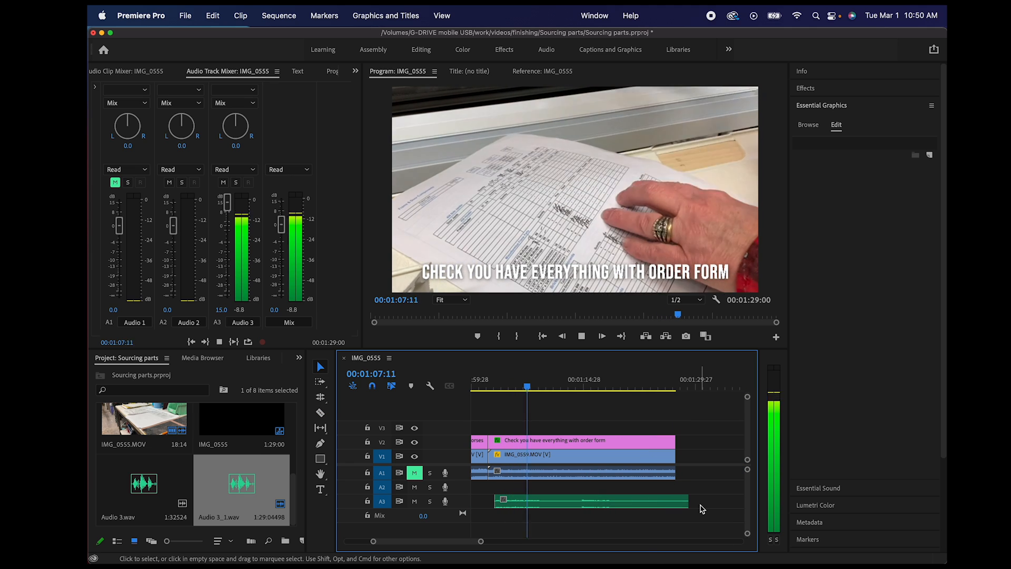
{"action": "key", "text": "space"}
{"action": "key", "text": "c"}
{"action": "left_click", "coordinate": [546, 501]}
{"action": "key", "text": "shift+Delete"}
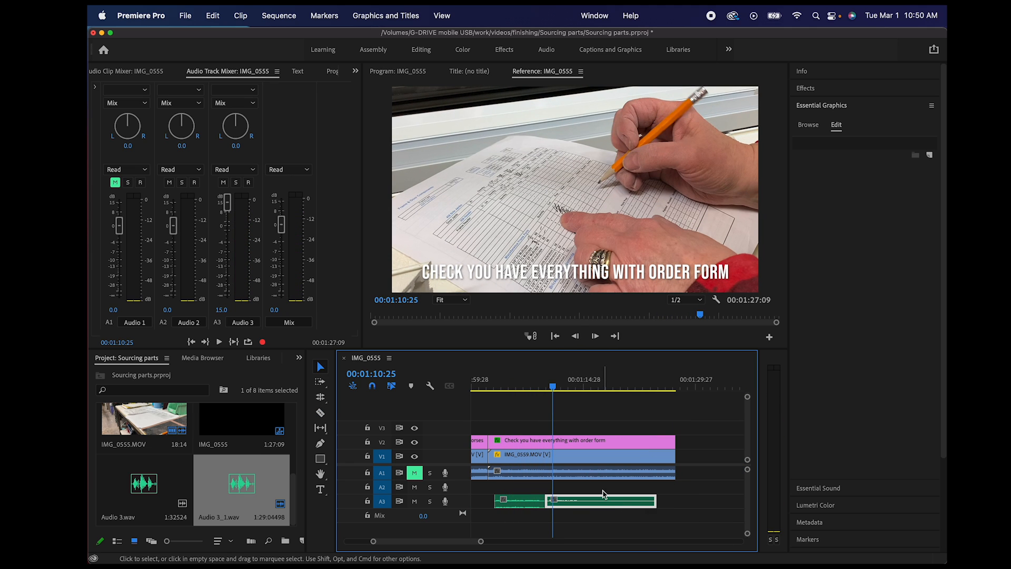
Cut the voice-over at about 00:01:15, delete everything after the cut, and play the ending back.
{"action": "key", "text": "c"}
{"action": "left_click", "coordinate": [582, 501]}
{"action": "key", "text": "v"}
{"action": "left_click", "coordinate": [618, 502]}
{"action": "key", "text": "Delete"}
{"action": "left_click", "coordinate": [502, 384]}
{"action": "key", "text": "space"}
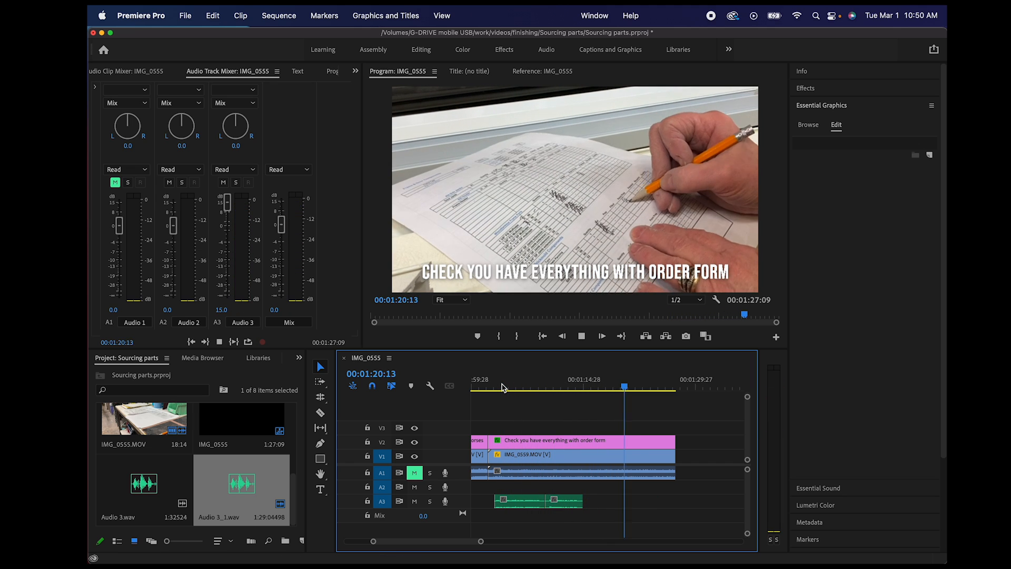
{"action": "scroll", "coordinate": [570, 403], "scroll_direction": "left", "scroll_amount": 5}
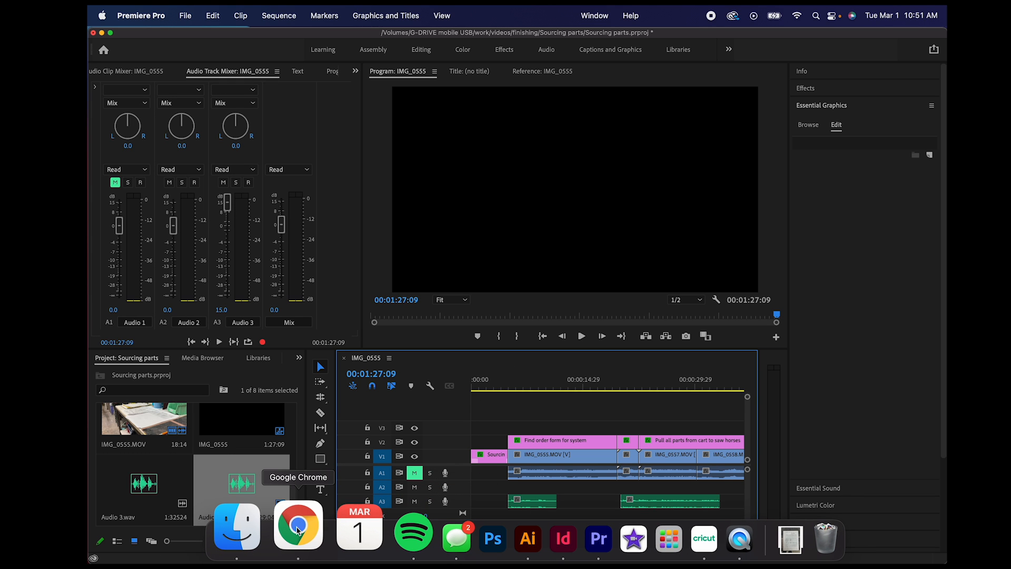
Switch to Google Chrome with the Work profile, close the two leftover Cricut pages and open YouTube.
{"action": "left_click", "coordinate": [298, 529]}
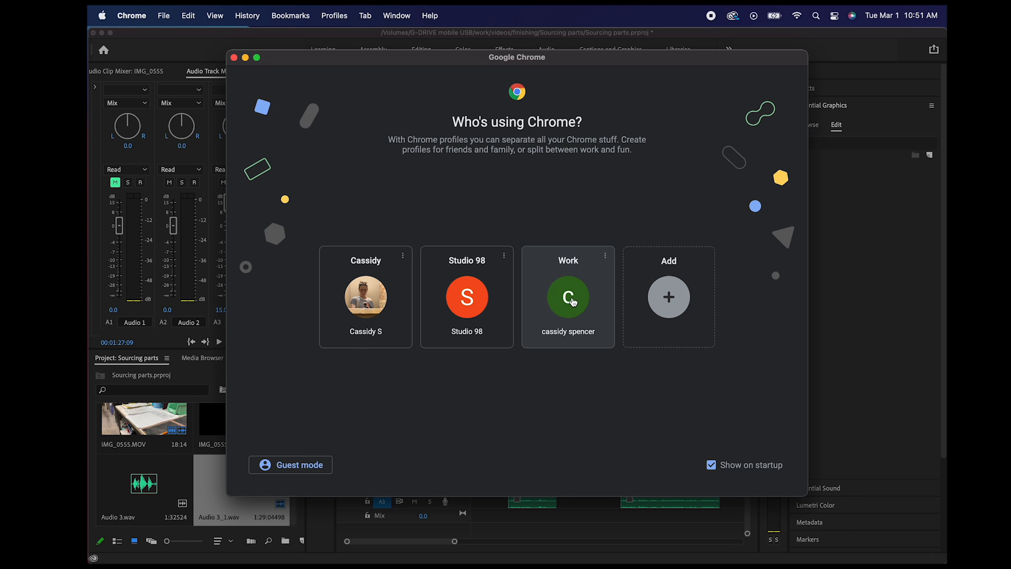
{"action": "left_click", "coordinate": [574, 302]}
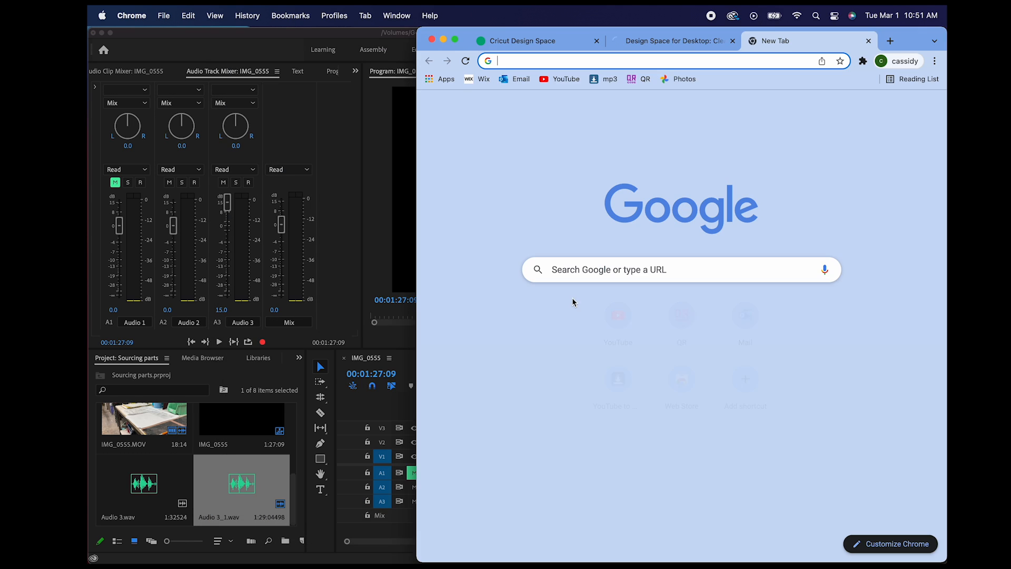
{"action": "left_click", "coordinate": [732, 41]}
{"action": "left_click", "coordinate": [597, 41]}
{"action": "left_click", "coordinate": [560, 79]}
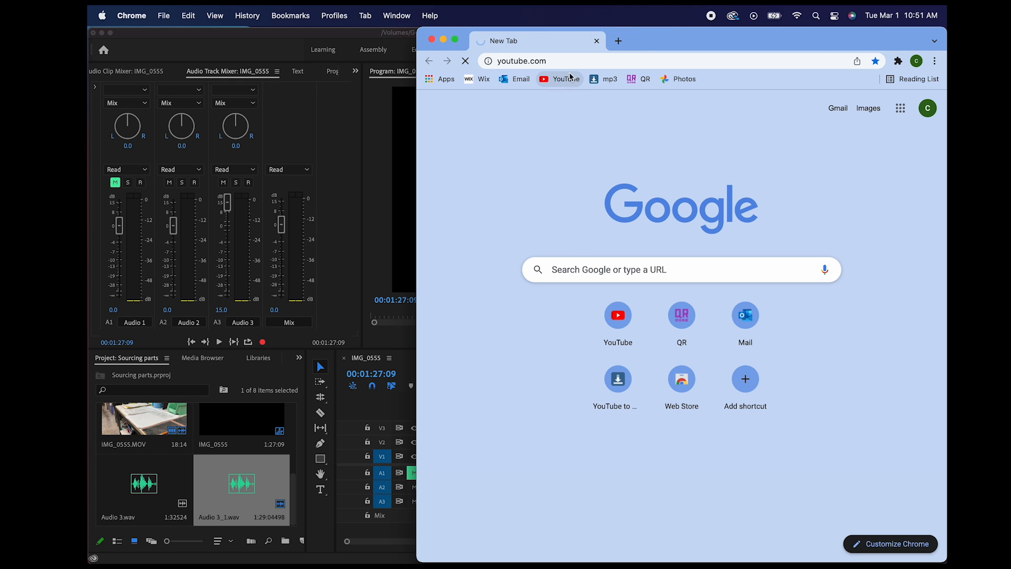
Move and widen the browser window, and open the YouTube subscriptions feed.
{"action": "left_click_drag", "start_coordinate": [647, 38], "coordinate": [483, 34]}
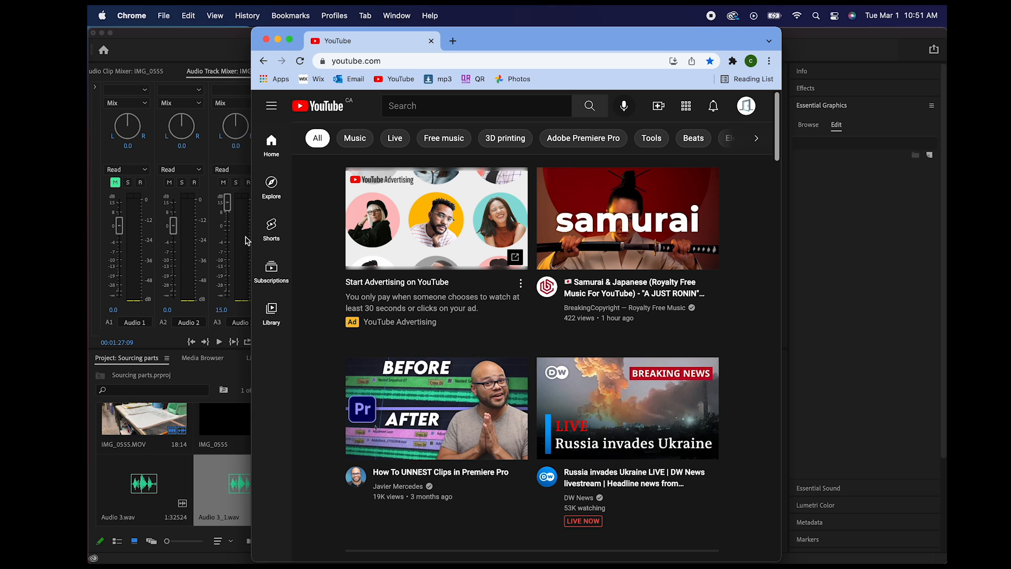
{"action": "left_click_drag", "start_coordinate": [250, 238], "coordinate": [120, 233]}
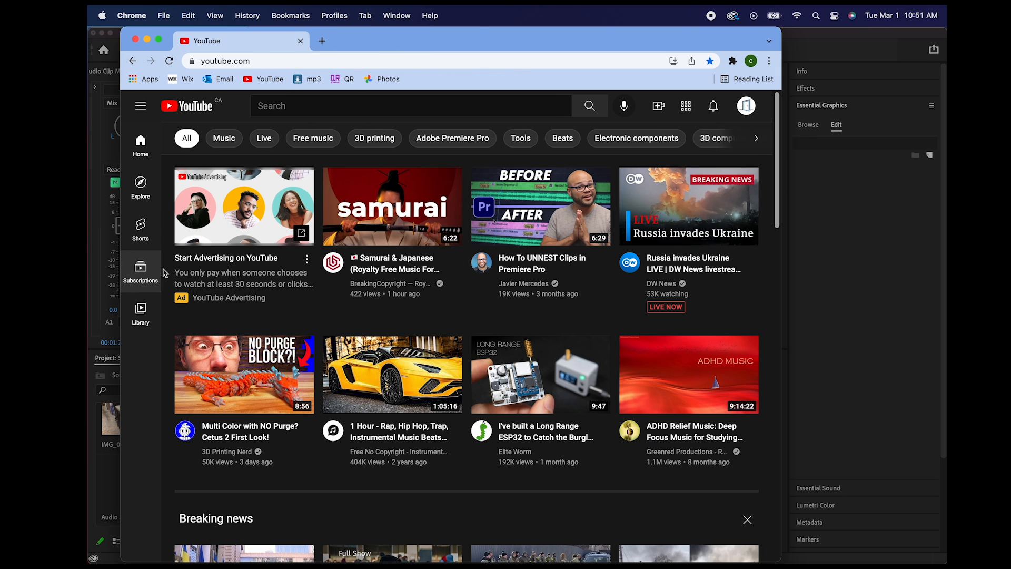
{"action": "left_click", "coordinate": [141, 112]}
{"action": "left_click", "coordinate": [156, 208]}
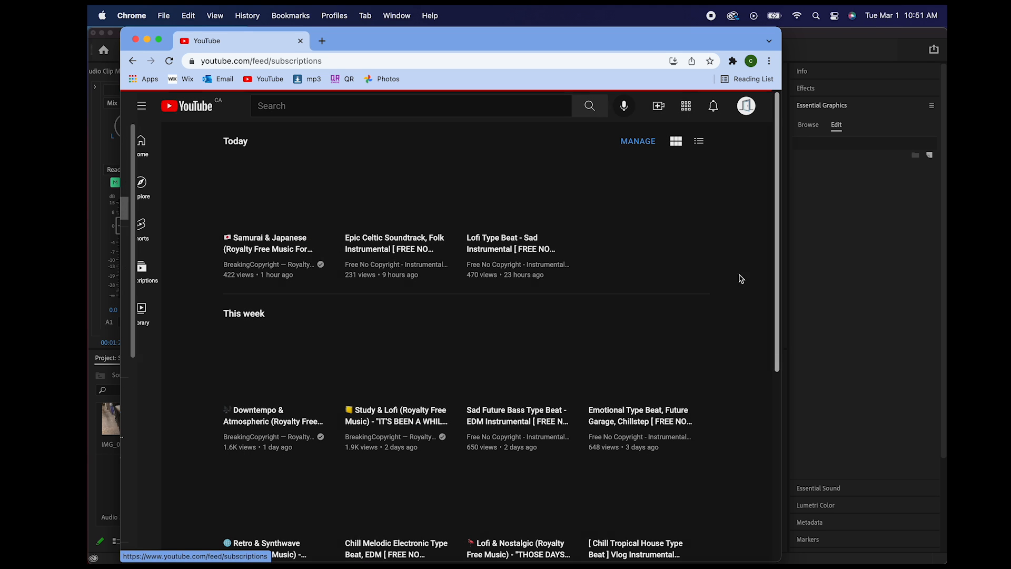
{"action": "left_click_drag", "start_coordinate": [782, 289], "coordinate": [945, 282]}
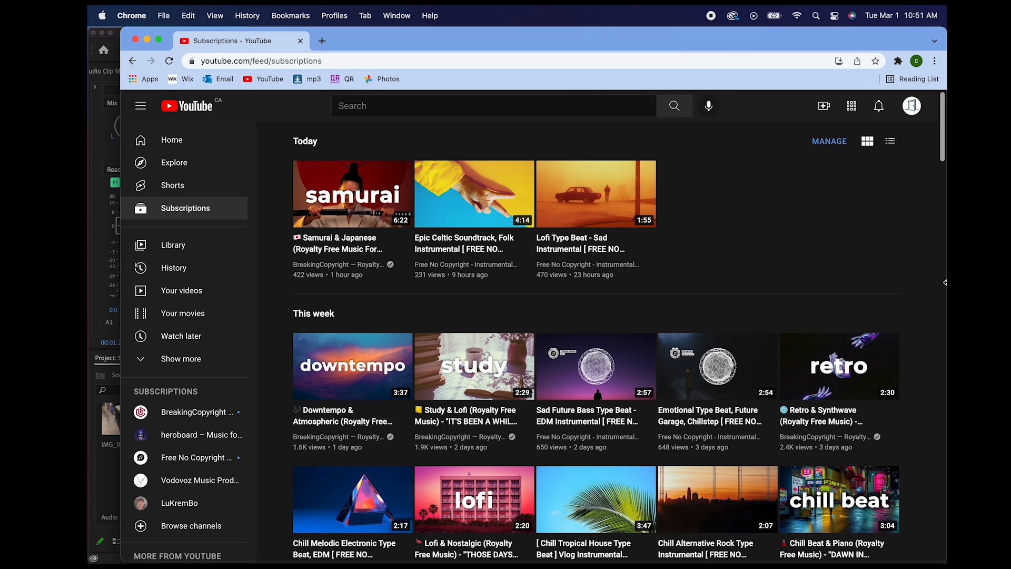
Open the BreakingCopyright channel and listen to its Lofi & Nostalgic track "Those Days When We Were Happy".
{"action": "left_click", "coordinate": [194, 416]}
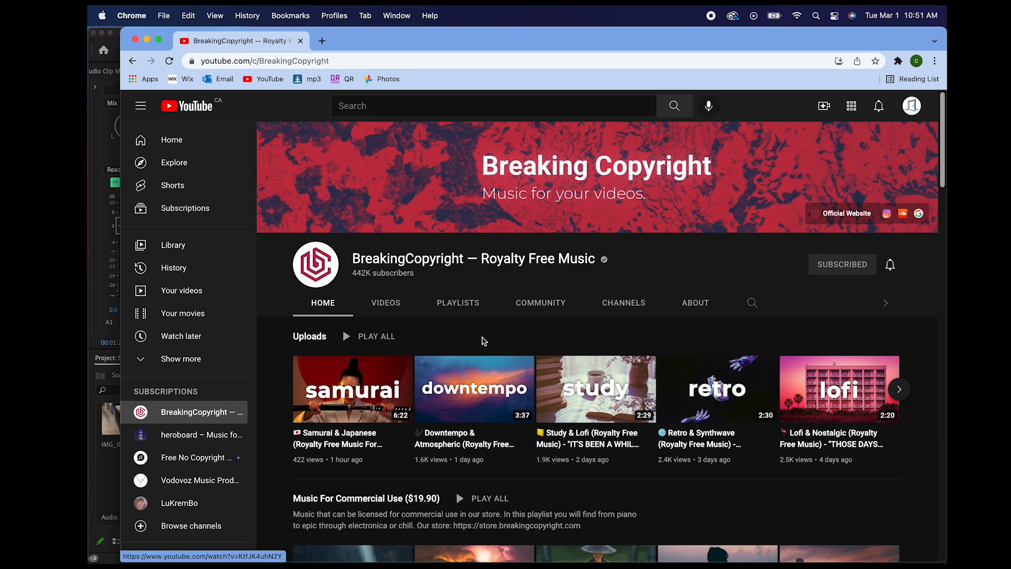
{"action": "scroll", "coordinate": [484, 341], "scroll_direction": "down", "scroll_amount": 2}
{"action": "scroll", "coordinate": [484, 341], "scroll_direction": "down", "scroll_amount": 1}
{"action": "left_click", "coordinate": [830, 340]}
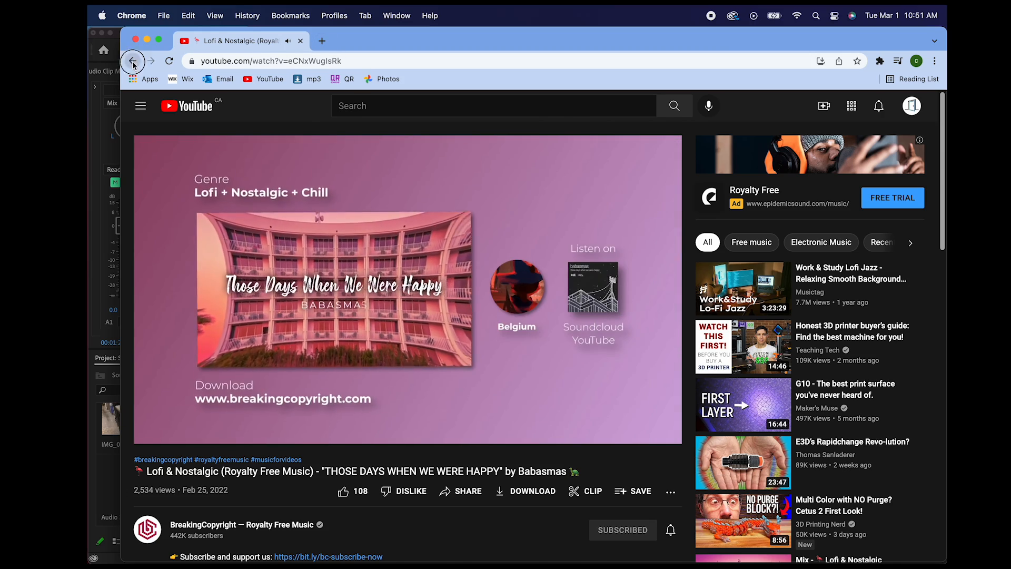
Return to the channel, open its Chill Music (No Copyright) playlist and sample tracks up to "LAKEY INSPIRED - Chill Day".
{"action": "left_click", "coordinate": [133, 61]}
{"action": "left_click", "coordinate": [190, 482]}
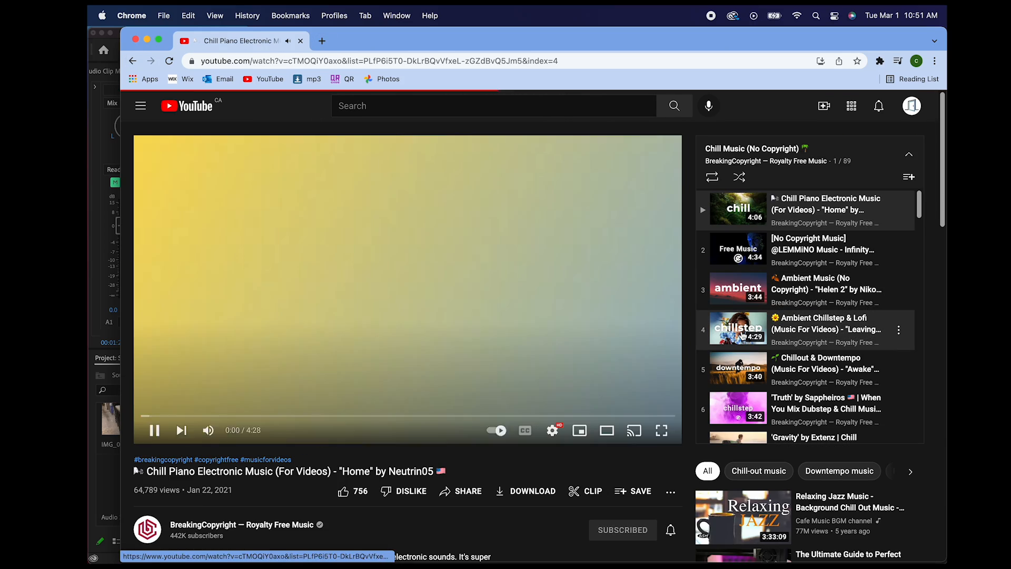
{"action": "left_click", "coordinate": [740, 329]}
{"action": "left_click", "coordinate": [742, 369]}
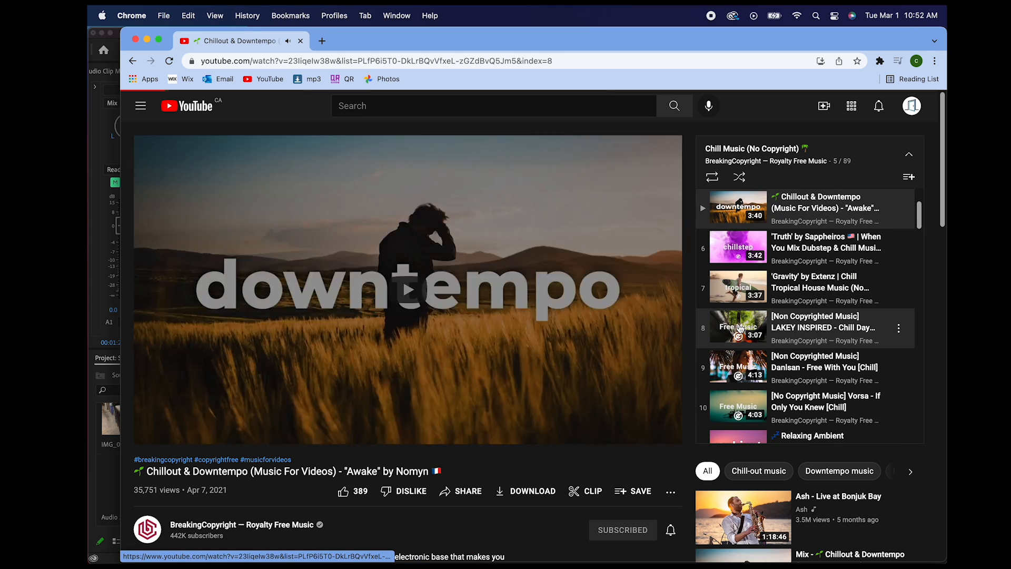
{"action": "left_click", "coordinate": [740, 328]}
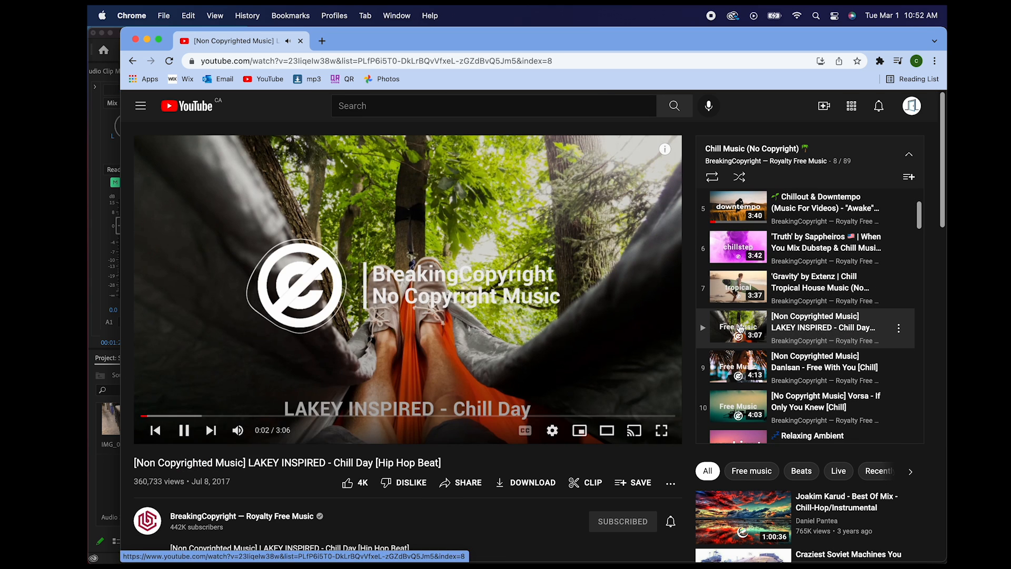
Copy the Chill Day video's link and look it up in the 320YTMp3 converter in a new tab.
{"action": "left_click", "coordinate": [348, 62]}
{"action": "left_click", "coordinate": [322, 41]}
{"action": "left_click", "coordinate": [309, 79]}
{"action": "left_click", "coordinate": [373, 222]}
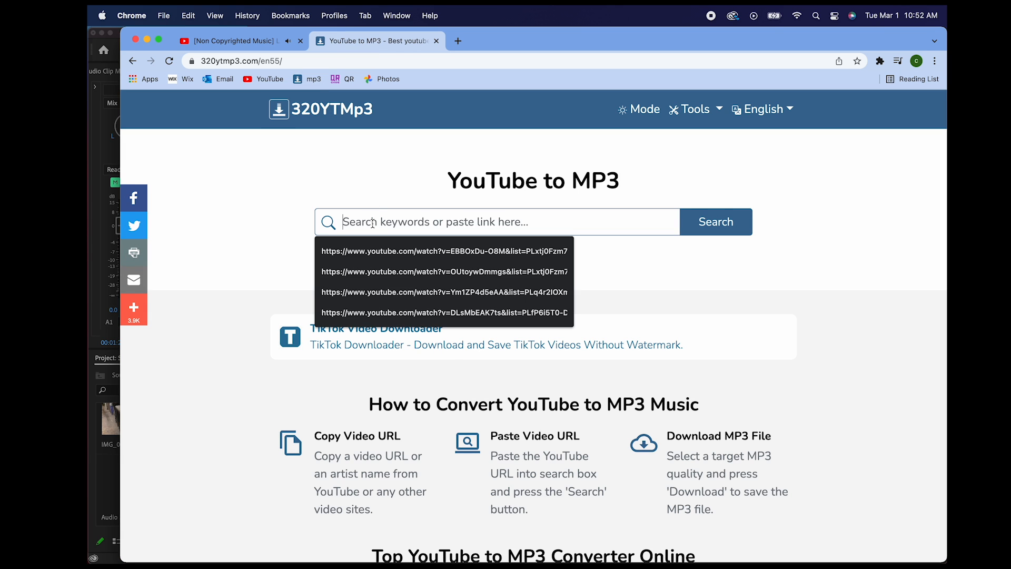
{"action": "key", "text": "super+v"}
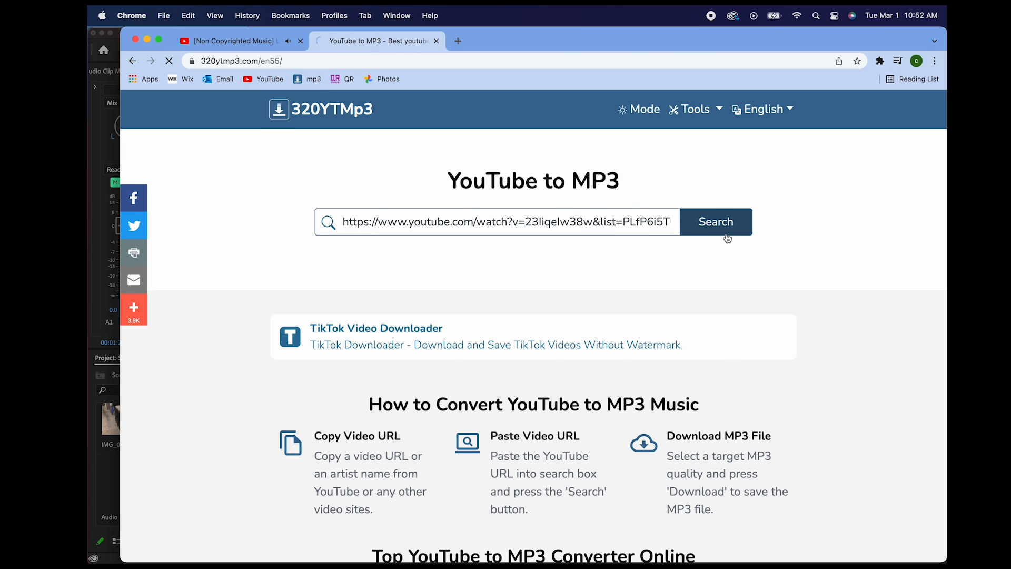
Dismiss the browser extension pop-ups and download the Chill Day track as mp3 128kbps.
{"action": "left_click", "coordinate": [676, 358]}
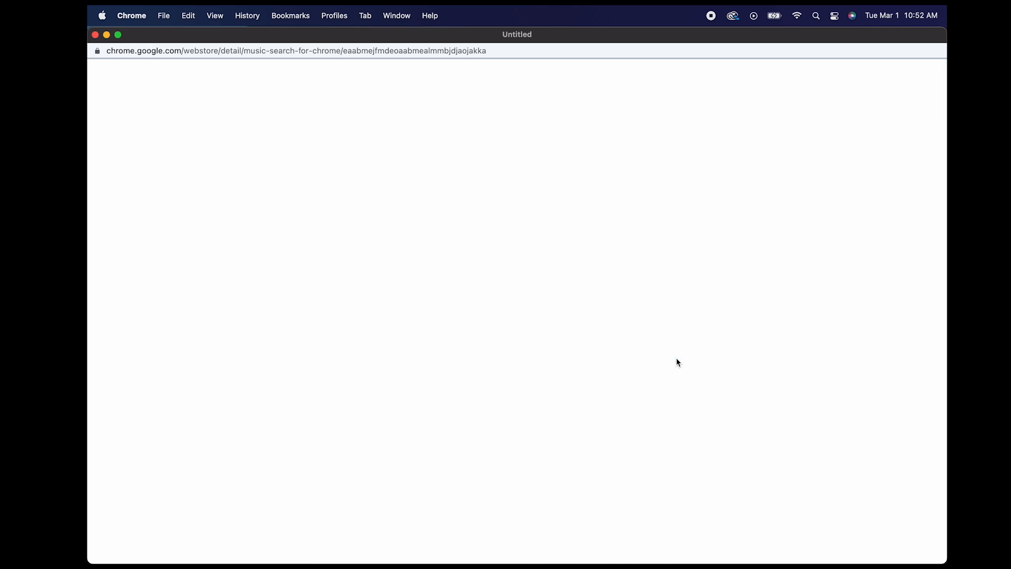
{"action": "left_click", "coordinate": [95, 35]}
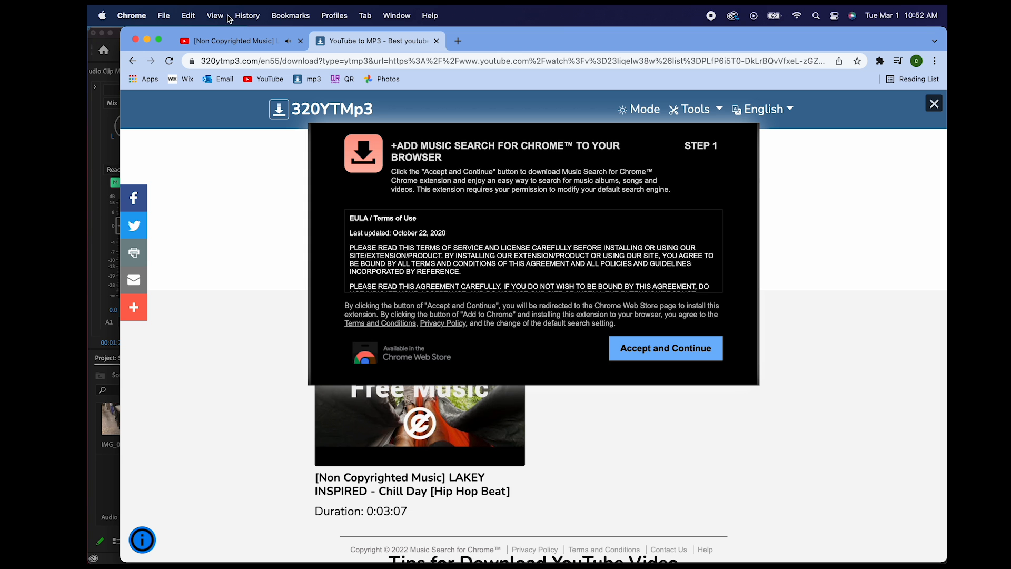
{"action": "left_click", "coordinate": [934, 107]}
{"action": "left_click", "coordinate": [676, 359]}
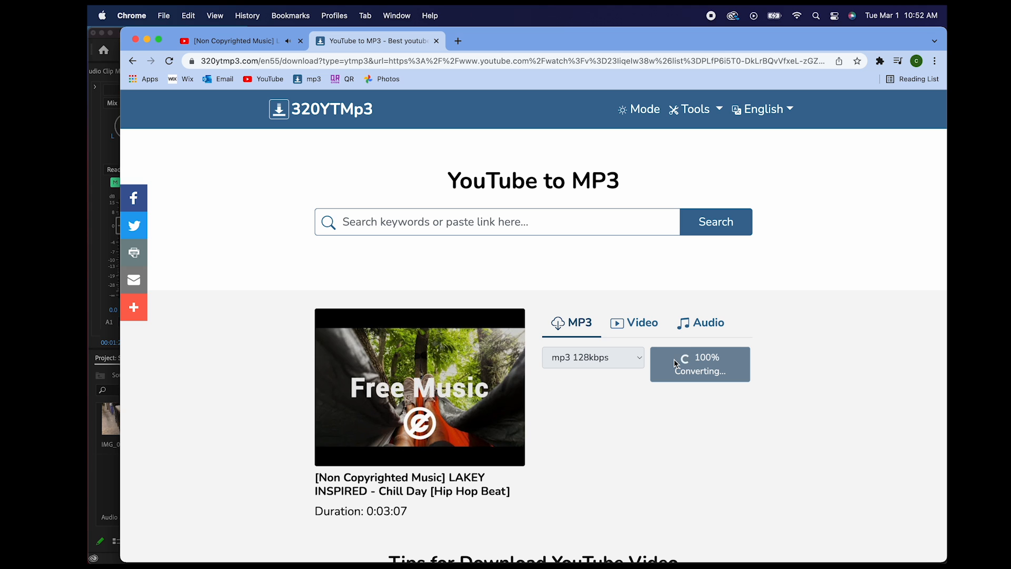
Pause the Chill Day video on YouTube and close its tab.
{"action": "left_click", "coordinate": [252, 41]}
{"action": "left_click", "coordinate": [472, 301]}
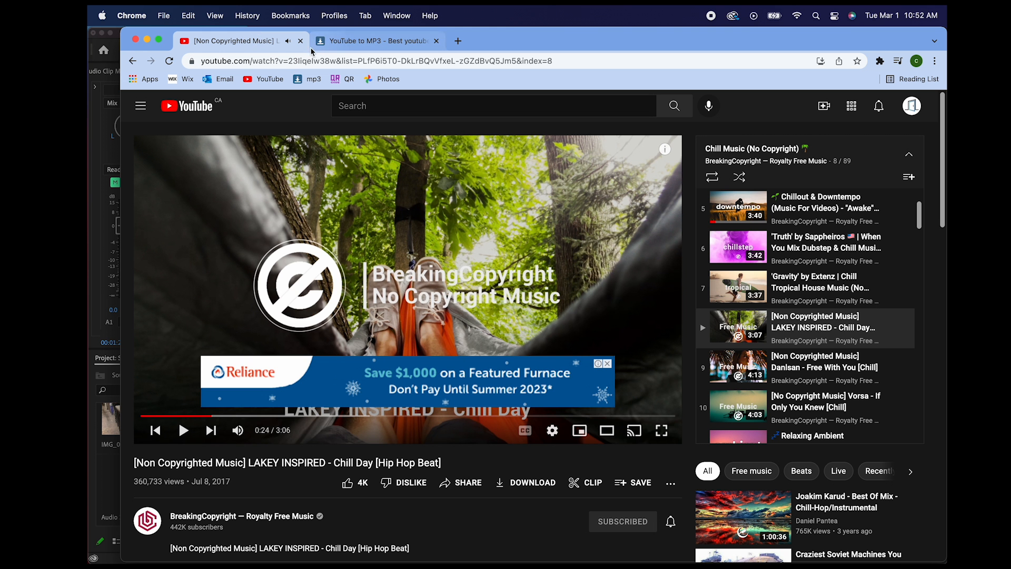
{"action": "left_click", "coordinate": [313, 42]}
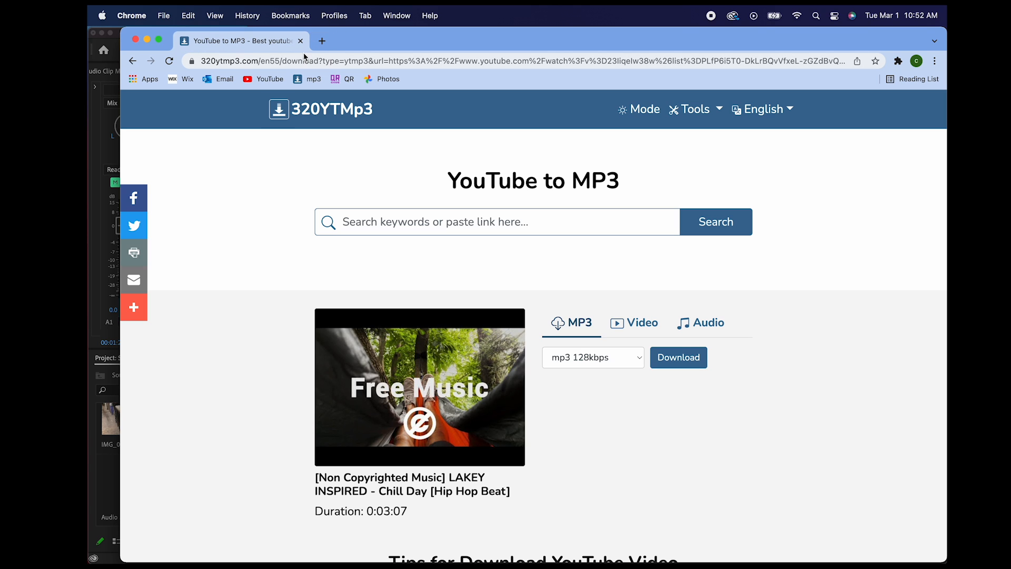
Download the Chill Day track from the converter, close the ad page that opens and minimise the browser window.
{"action": "left_click", "coordinate": [681, 365]}
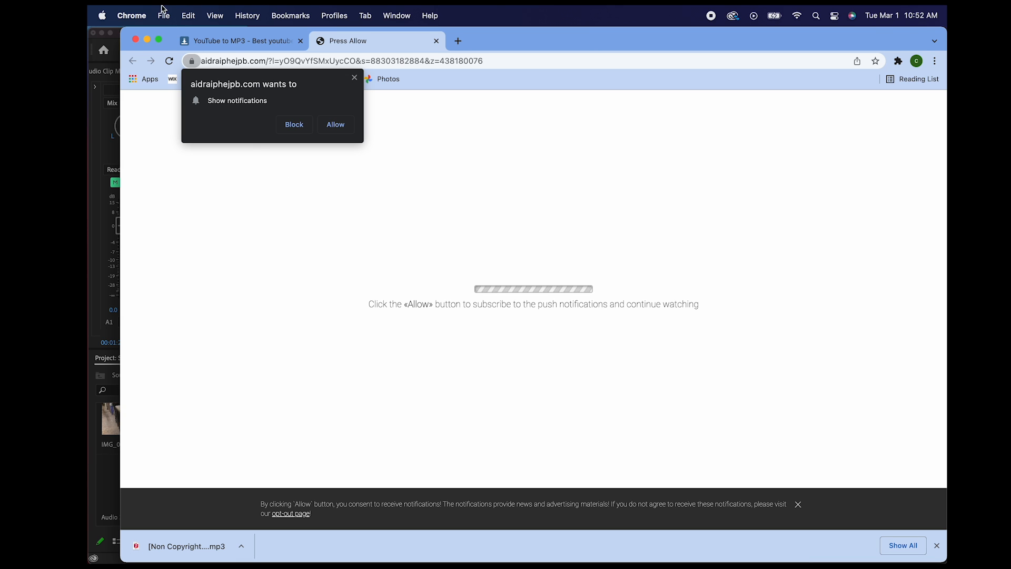
{"action": "left_click", "coordinate": [437, 41]}
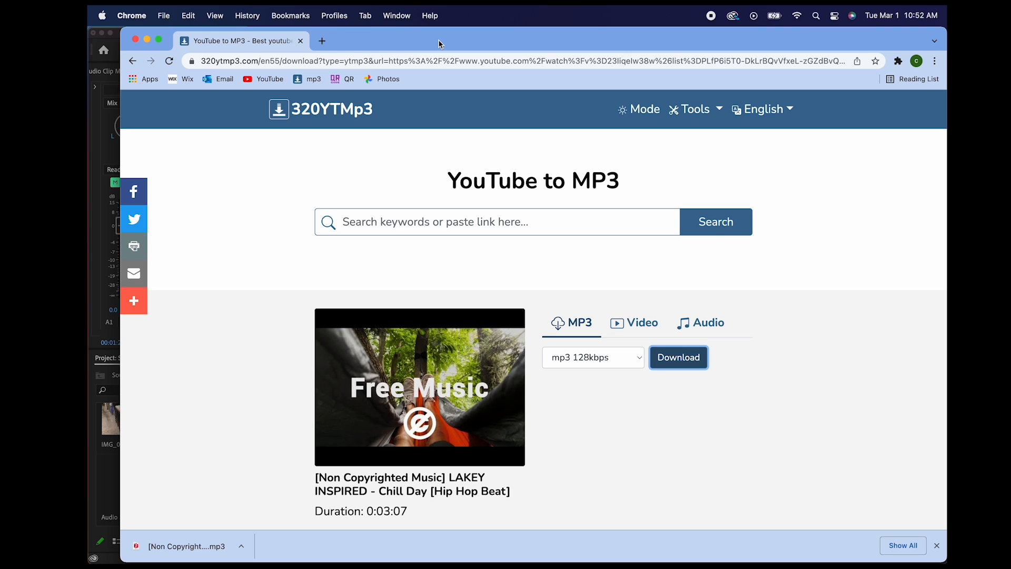
{"action": "left_click", "coordinate": [148, 40]}
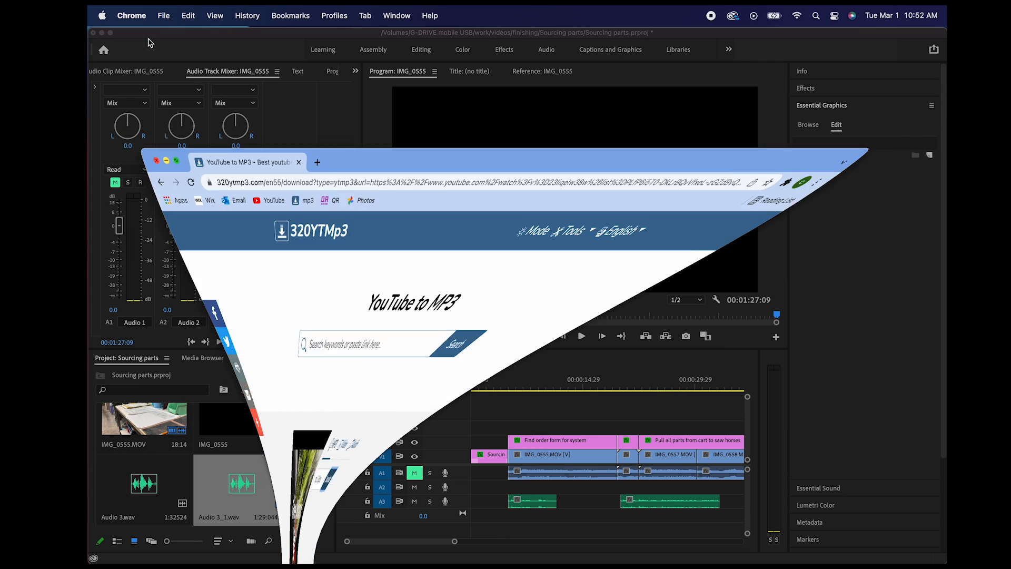
Import the downloaded Chill Day mp3 from Downloads into the project and place it on track A2 at the sequence start.
{"action": "left_click", "coordinate": [191, 372]}
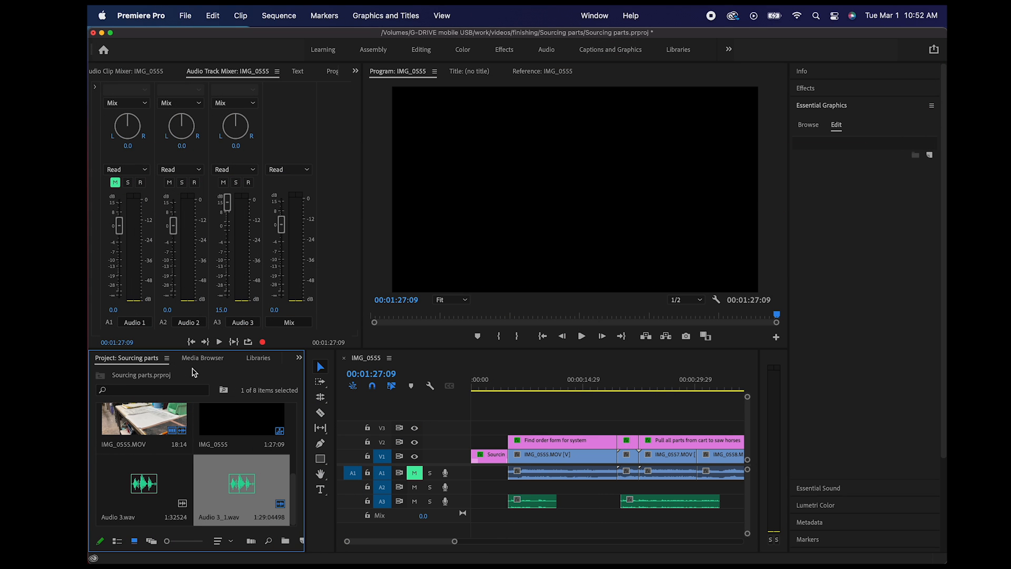
{"action": "mouse_move", "coordinate": [538, 563]}
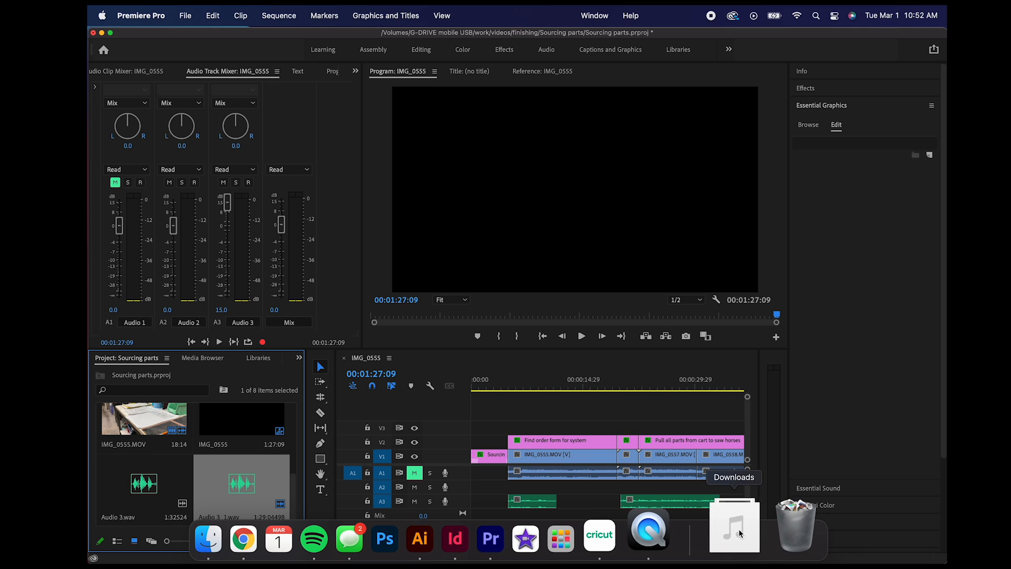
{"action": "left_click", "coordinate": [736, 538]}
{"action": "left_click_drag", "start_coordinate": [751, 468], "coordinate": [213, 470]}
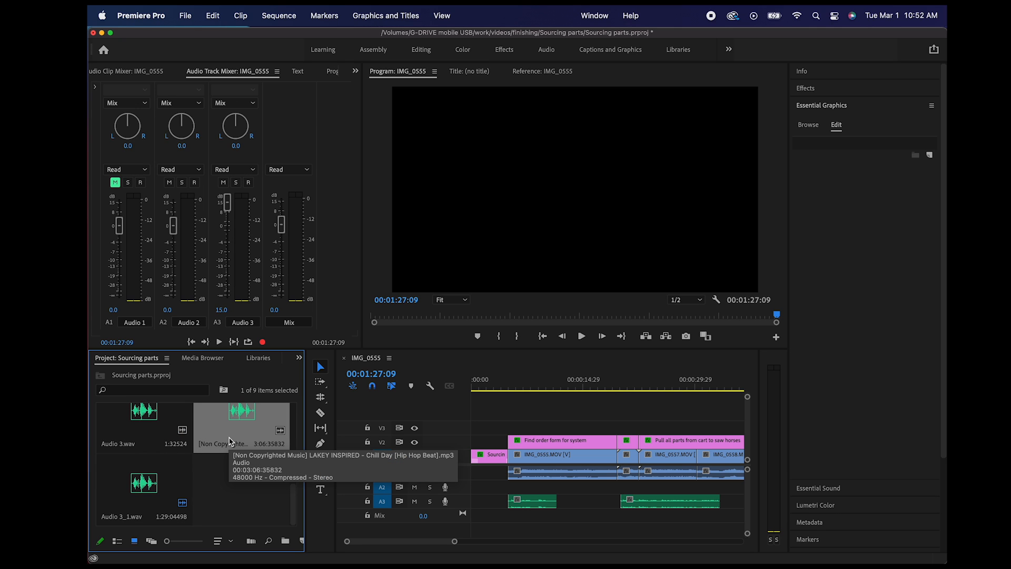
{"action": "left_click_drag", "start_coordinate": [228, 440], "coordinate": [473, 489]}
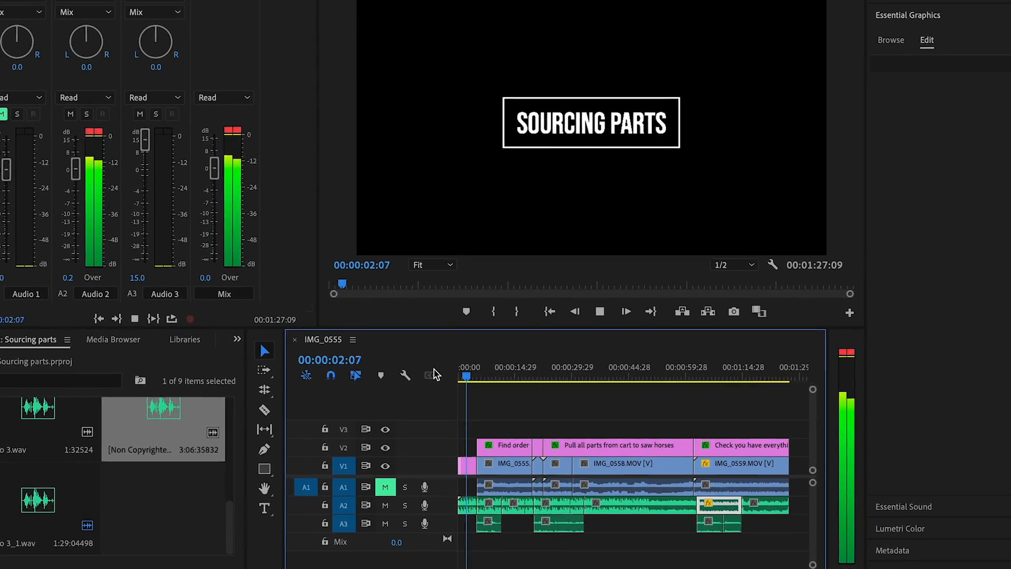
Adjust the gain of the A2 music segment over the first voice-over clip by -10 dB and play it back.
{"action": "key", "text": "space"}
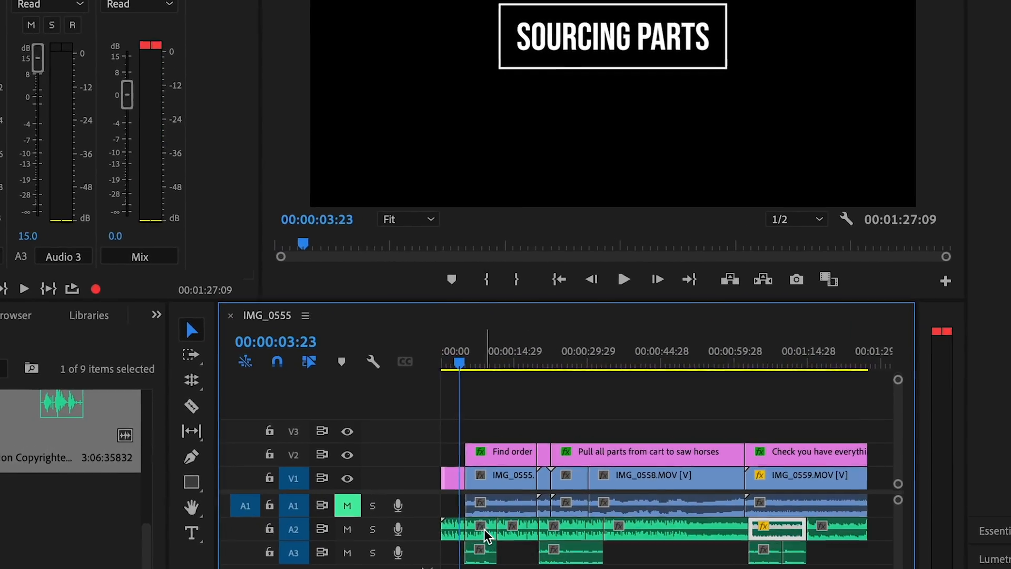
{"action": "left_click", "coordinate": [494, 511]}
{"action": "right_click", "coordinate": [488, 539]}
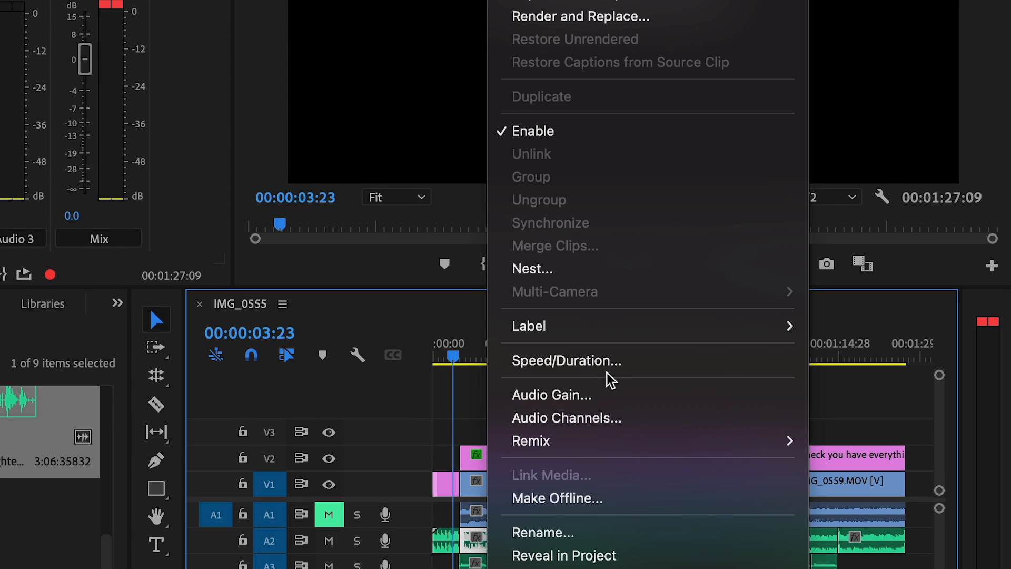
{"action": "left_click", "coordinate": [605, 398]}
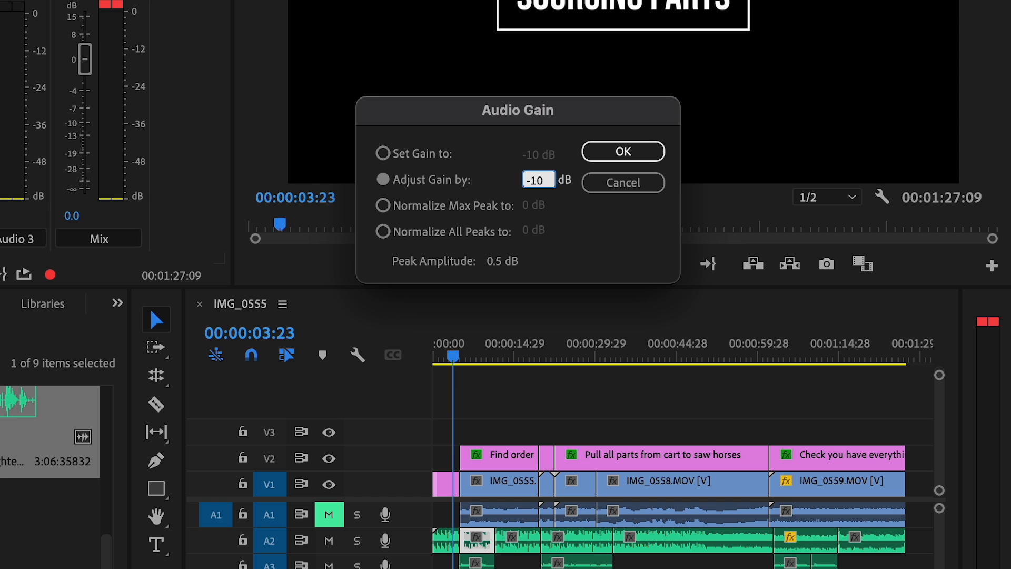
{"action": "key", "text": "Return"}
{"action": "key", "text": "space"}
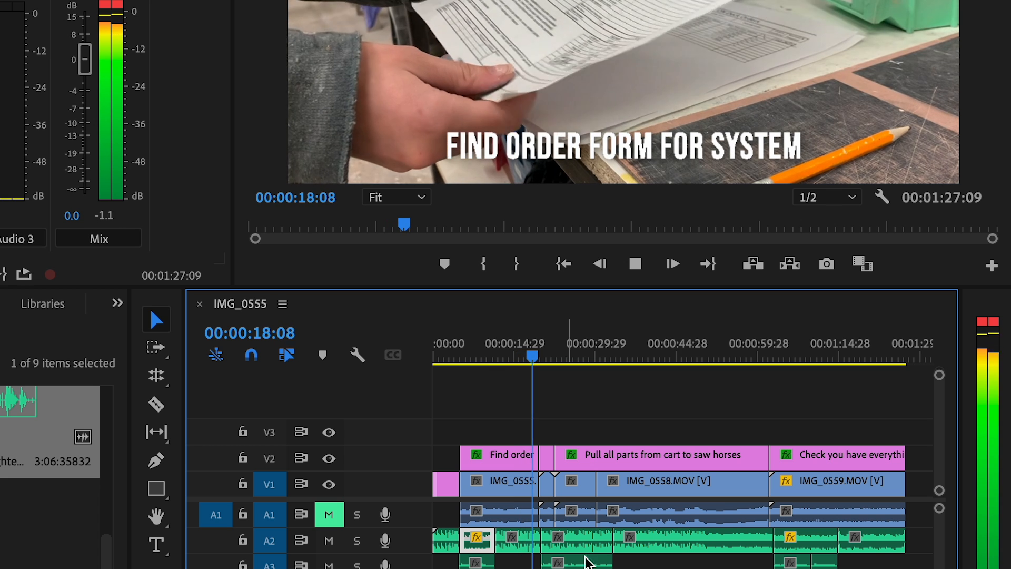
Lower the audio gain of the A2 music segment over the second voice-over section and play back from just before it.
{"action": "key", "text": "space"}
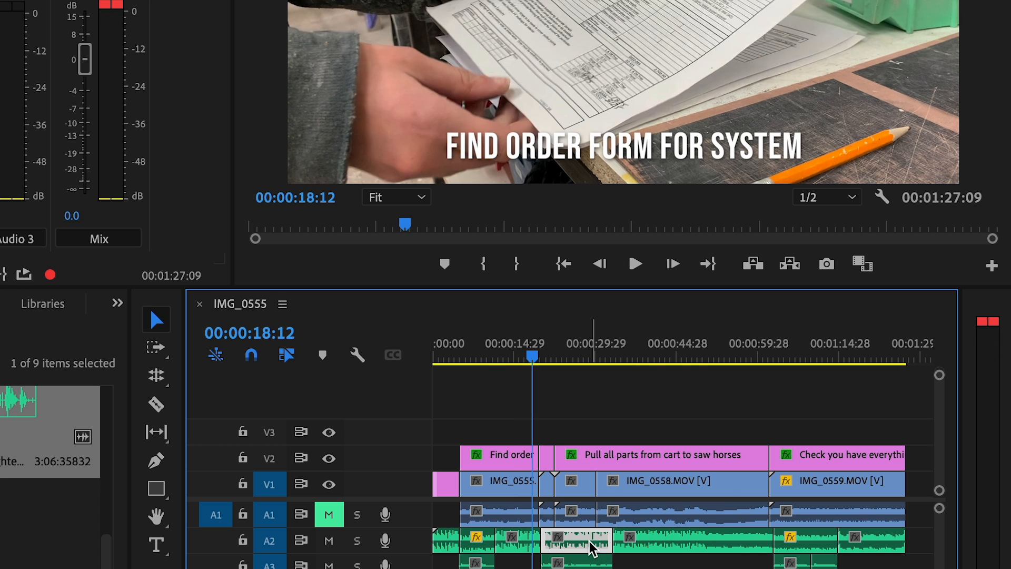
{"action": "right_click", "coordinate": [593, 549]}
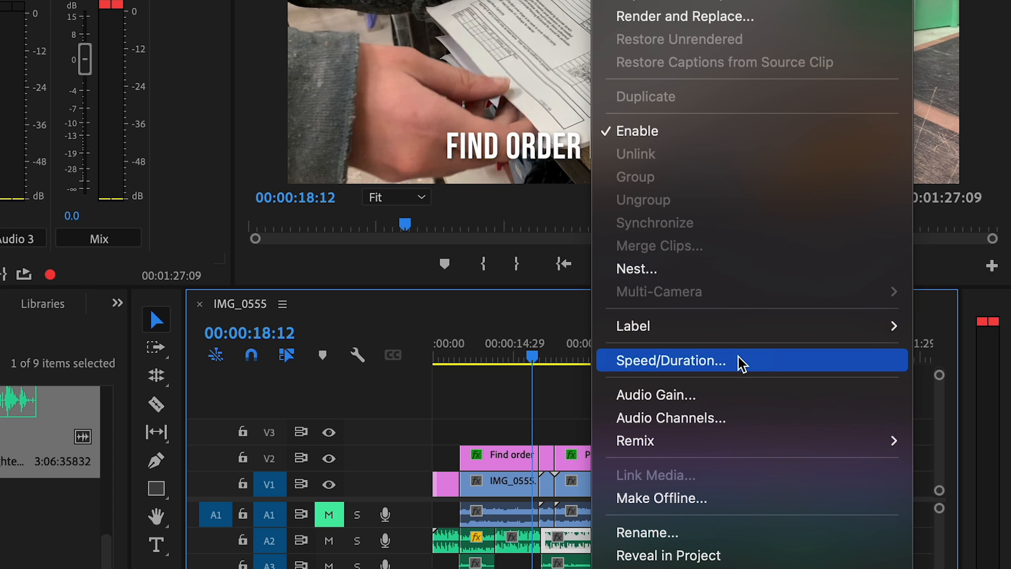
{"action": "left_click", "coordinate": [736, 396]}
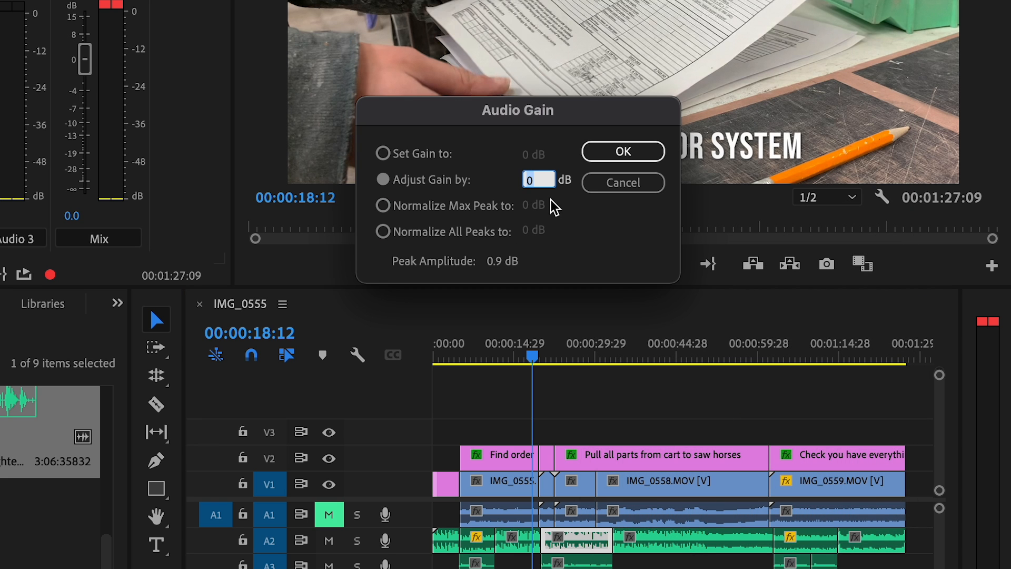
{"action": "key", "text": "Return"}
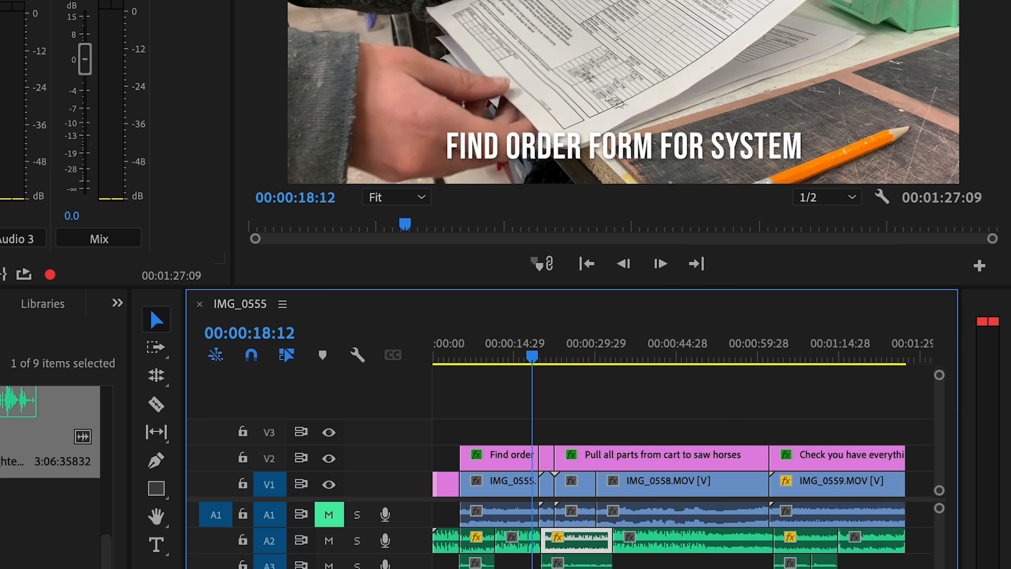
{"action": "left_click", "coordinate": [521, 361]}
{"action": "key", "text": "space"}
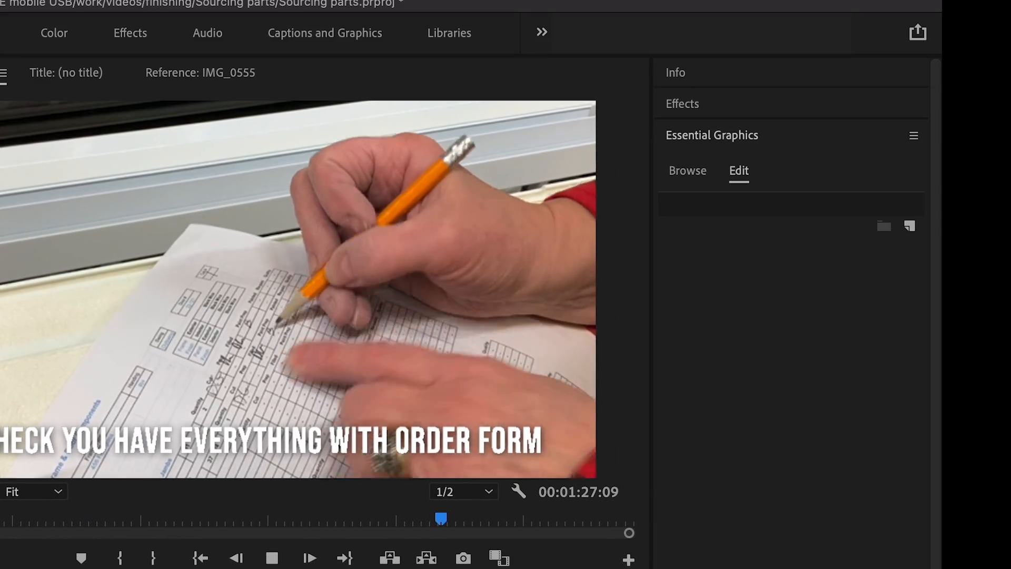
Apply the Exponential Fade audio transition to the end of the music on track A2.
{"action": "left_click", "coordinate": [729, 147]}
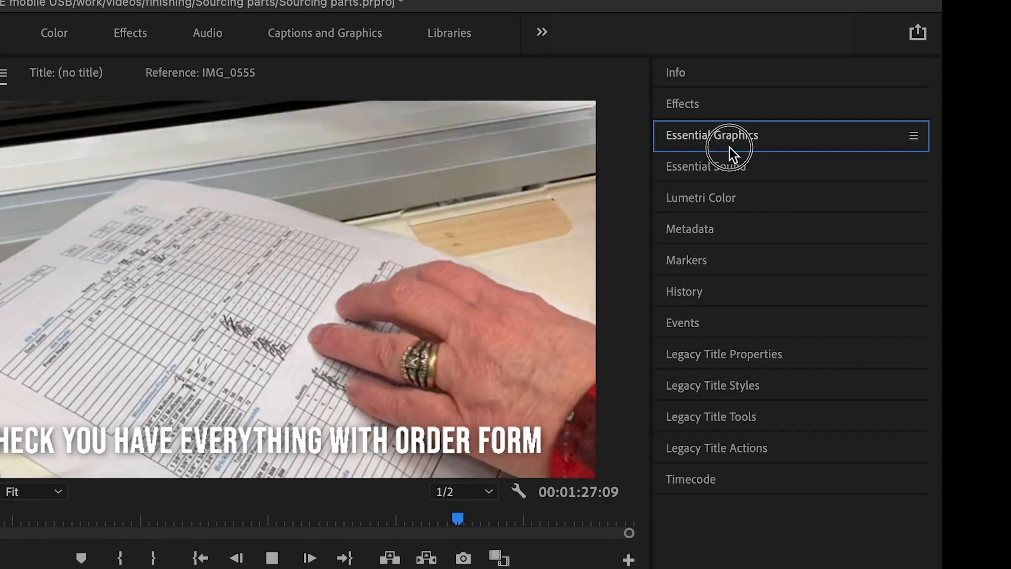
{"action": "left_click", "coordinate": [712, 113]}
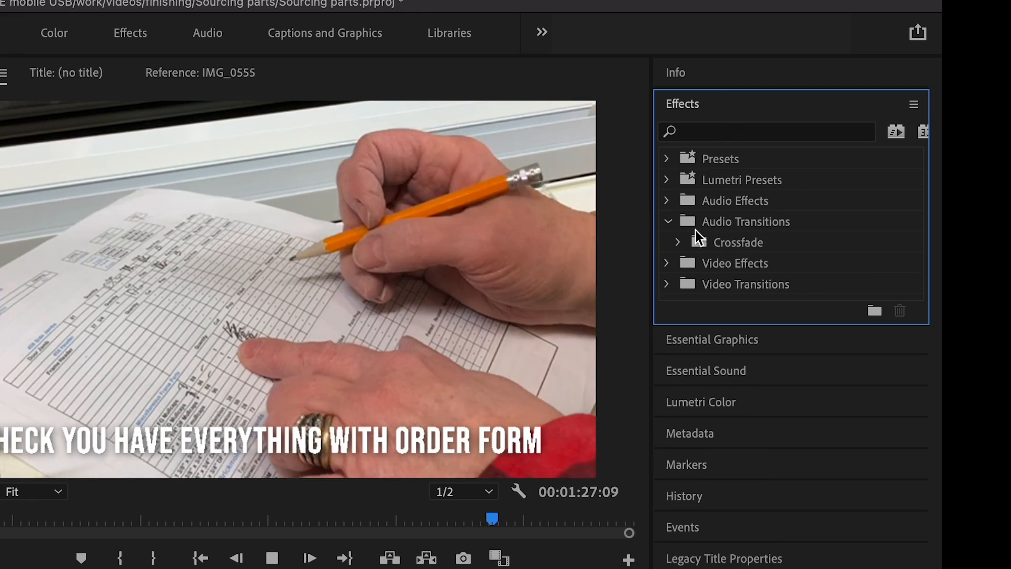
{"action": "left_click", "coordinate": [678, 242]}
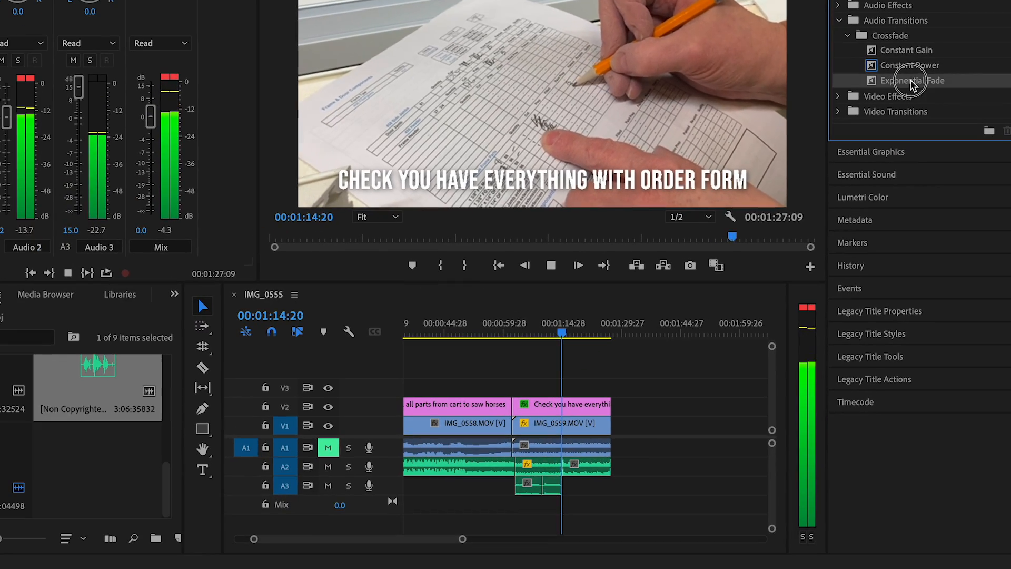
{"action": "left_click_drag", "start_coordinate": [910, 80], "coordinate": [607, 466]}
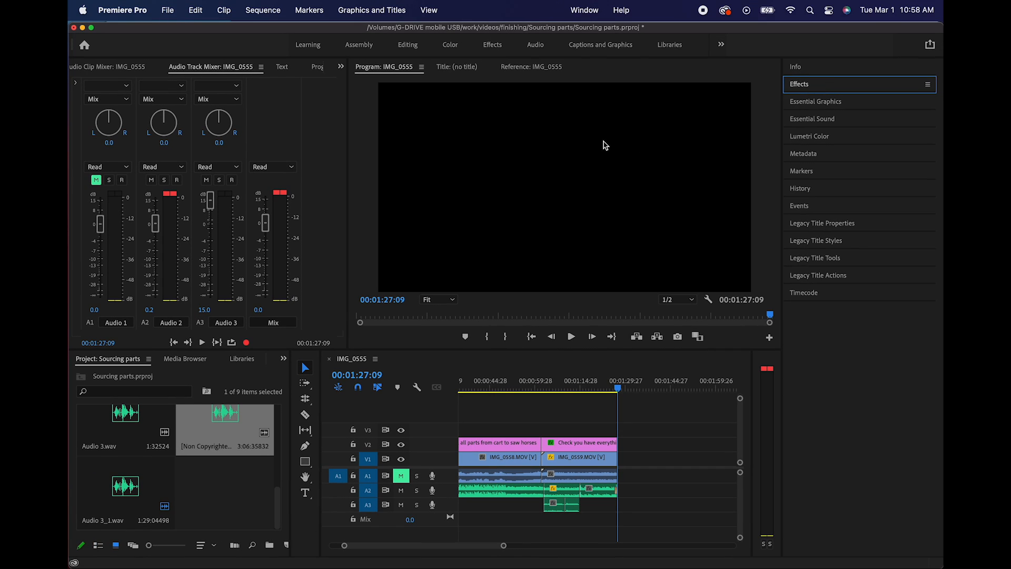
Export the sequence to the desktop as QuickTime with the Adobe Stock HD with Audio preset, named IMG_0555.mov.
{"action": "left_click", "coordinate": [170, 10]}
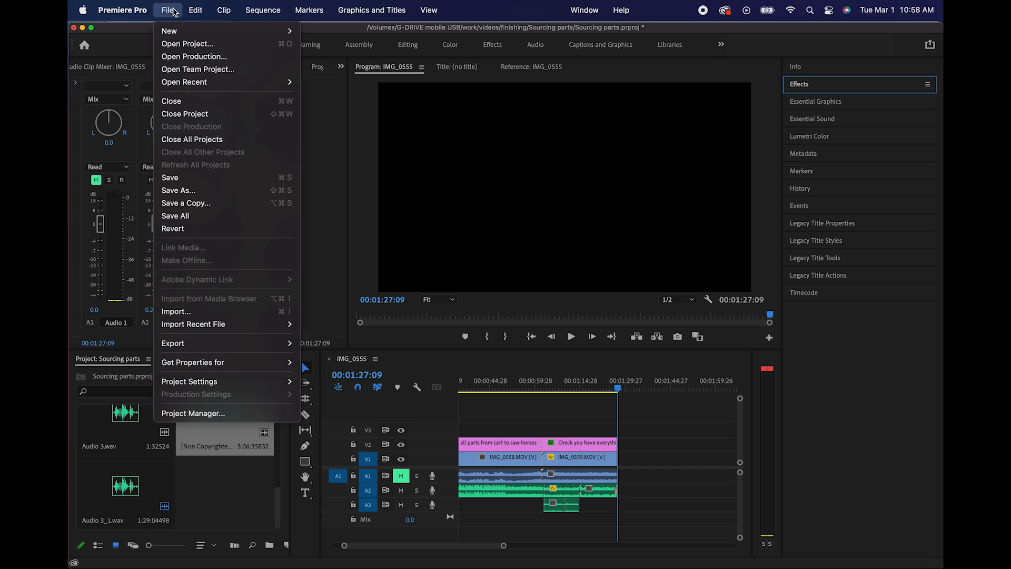
{"action": "mouse_move", "coordinate": [189, 343]}
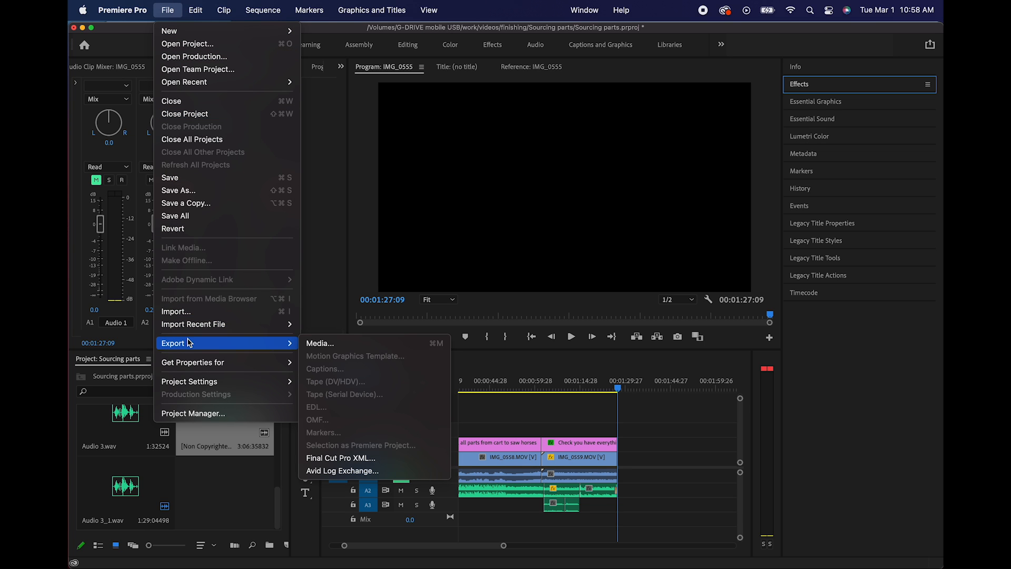
{"action": "left_click", "coordinate": [358, 347]}
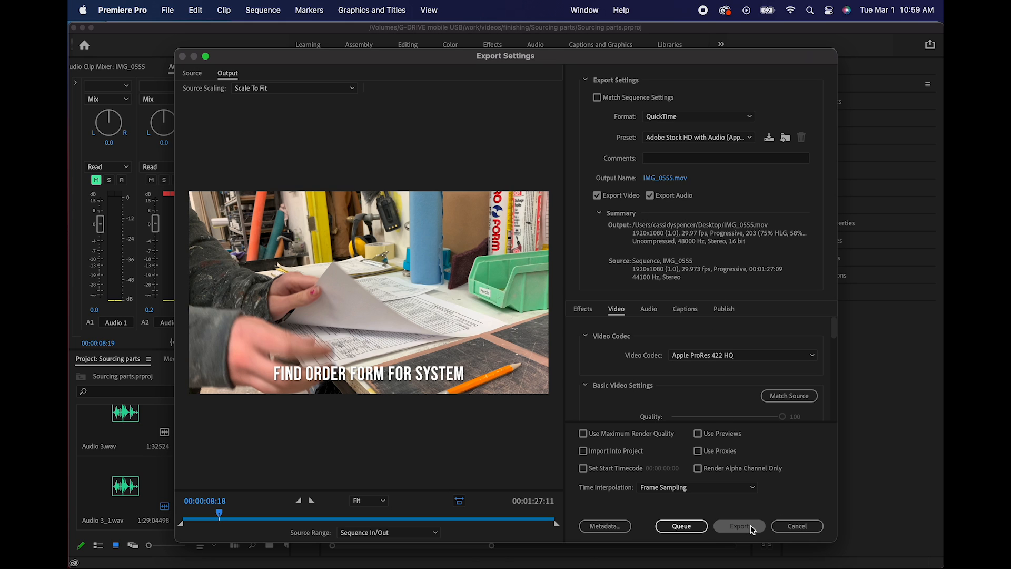
{"action": "left_click", "coordinate": [752, 528]}
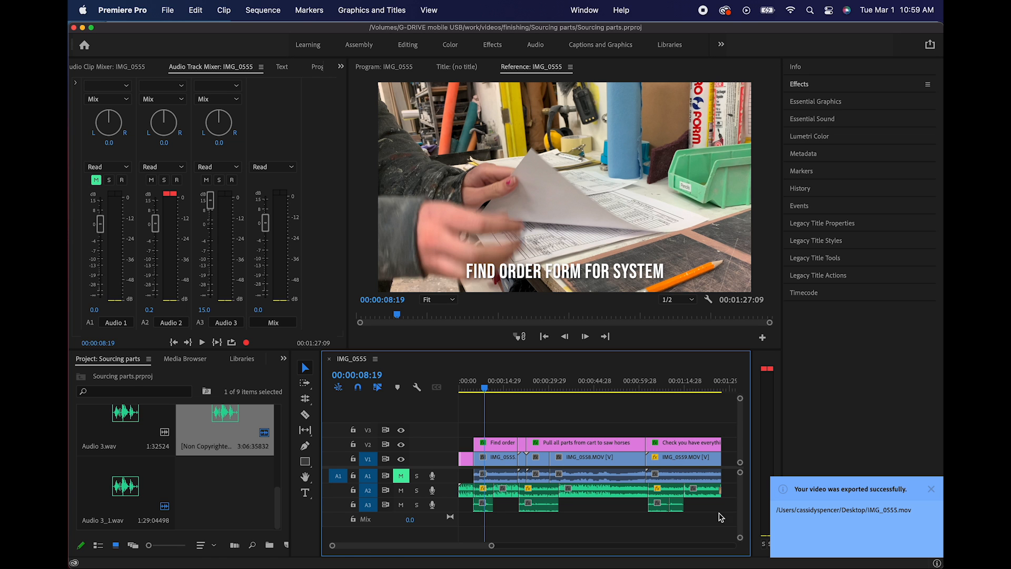
Clear the open windows off the desktop and rename the exported IMG_0555.mov as Sourcing parts.mov.
{"action": "left_click", "coordinate": [74, 28]}
{"action": "left_click", "coordinate": [117, 34]}
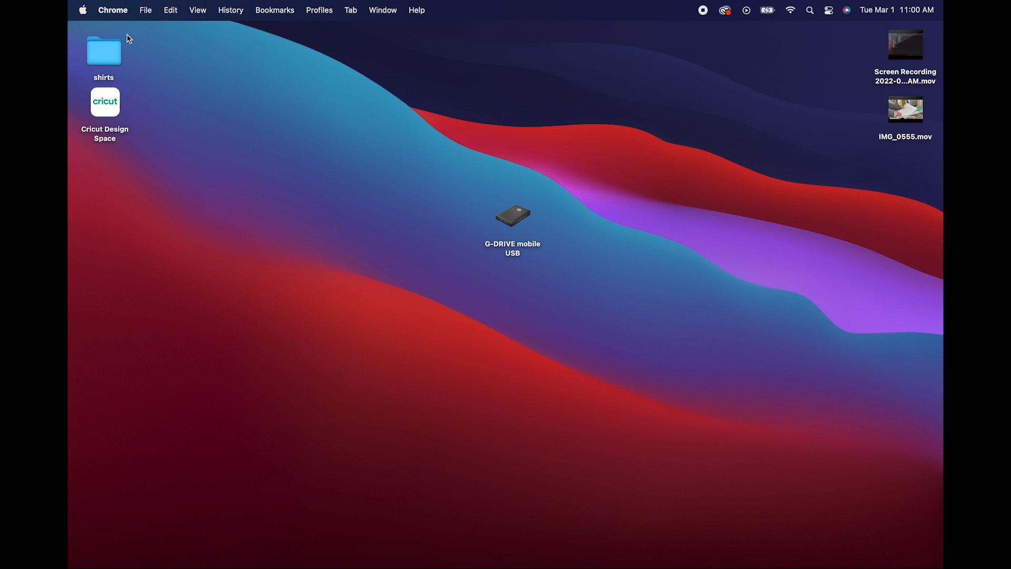
{"action": "left_click", "coordinate": [306, 288]}
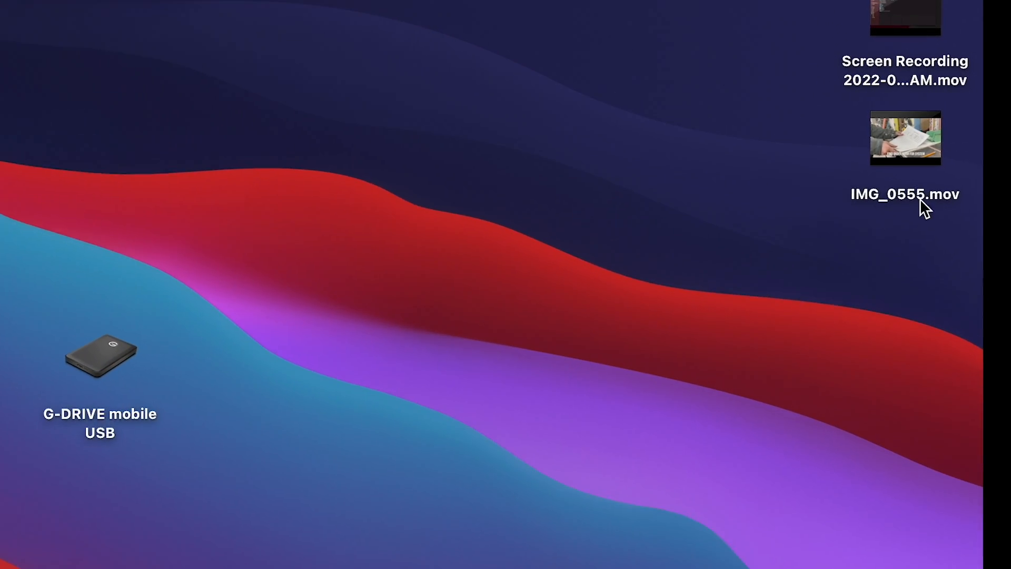
{"action": "left_click", "coordinate": [913, 182]}
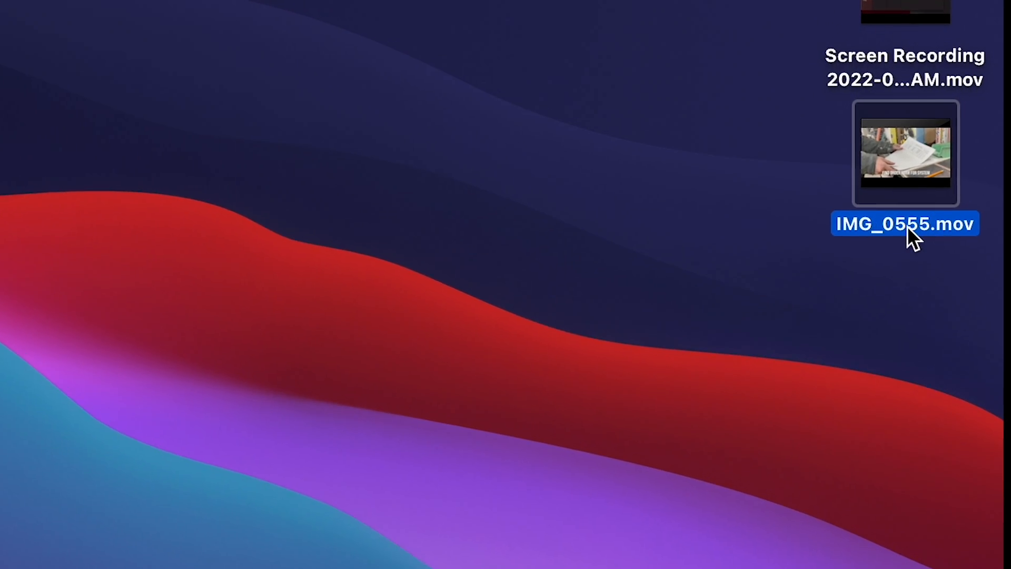
{"action": "left_click", "coordinate": [908, 240]}
{"action": "type", "text": "Sourc"}
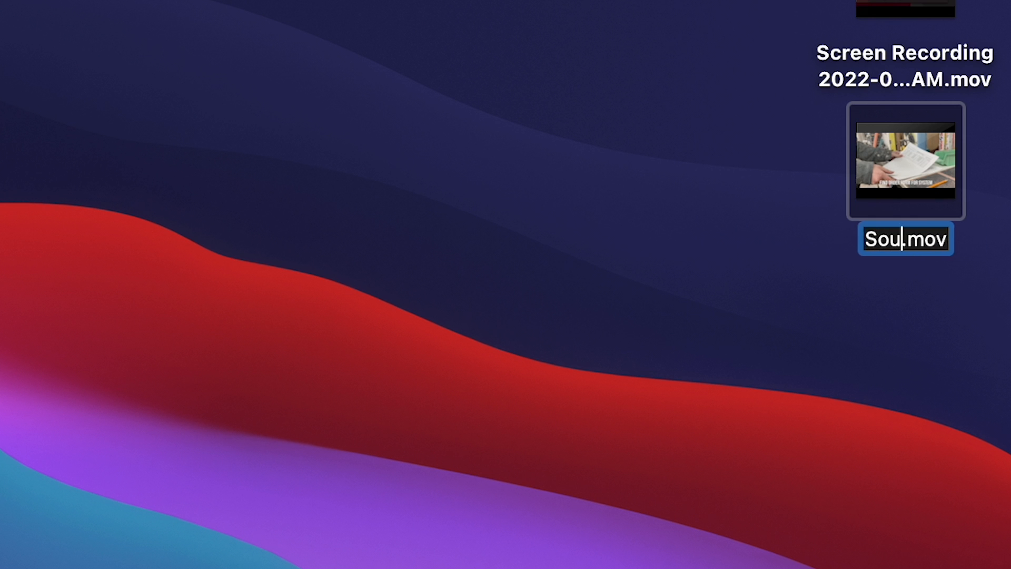
{"action": "type", "text": "ing parts"}
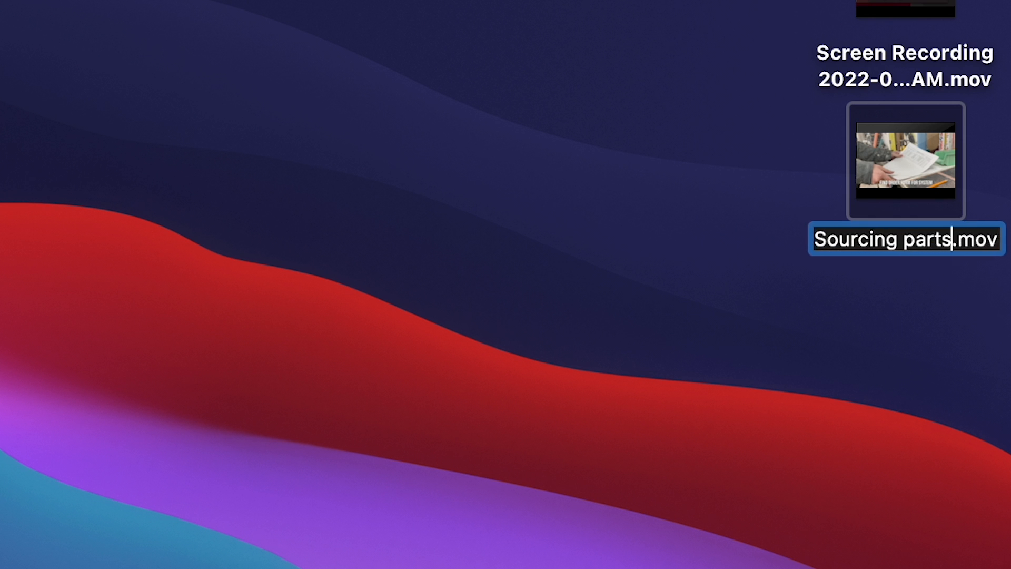
{"action": "key", "text": "Return"}
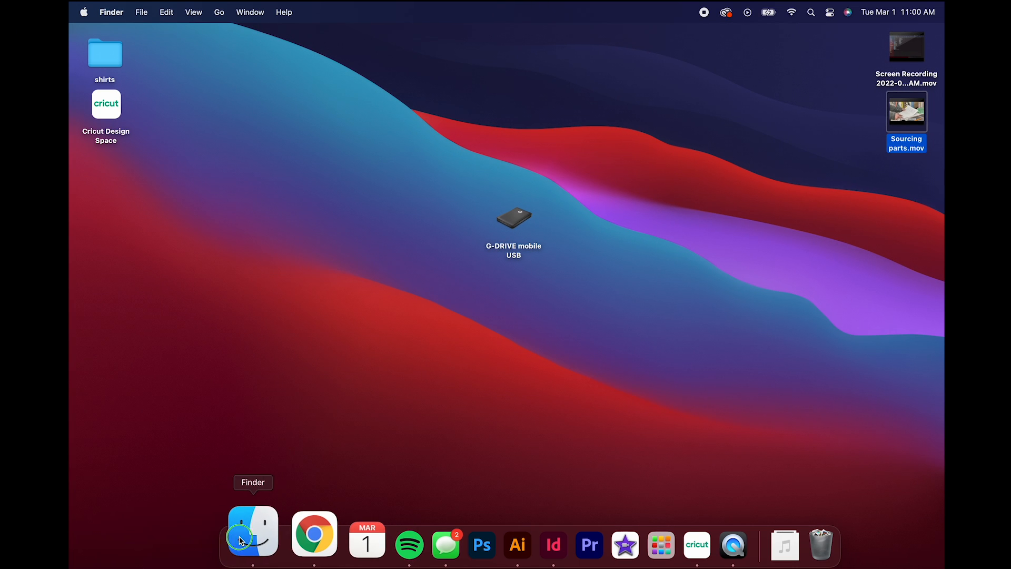
Open the work > videos > finishing folder on the G-DRIVE and copy Sourcing parts.mov from the desktop into it.
{"action": "right_click", "coordinate": [163, 560]}
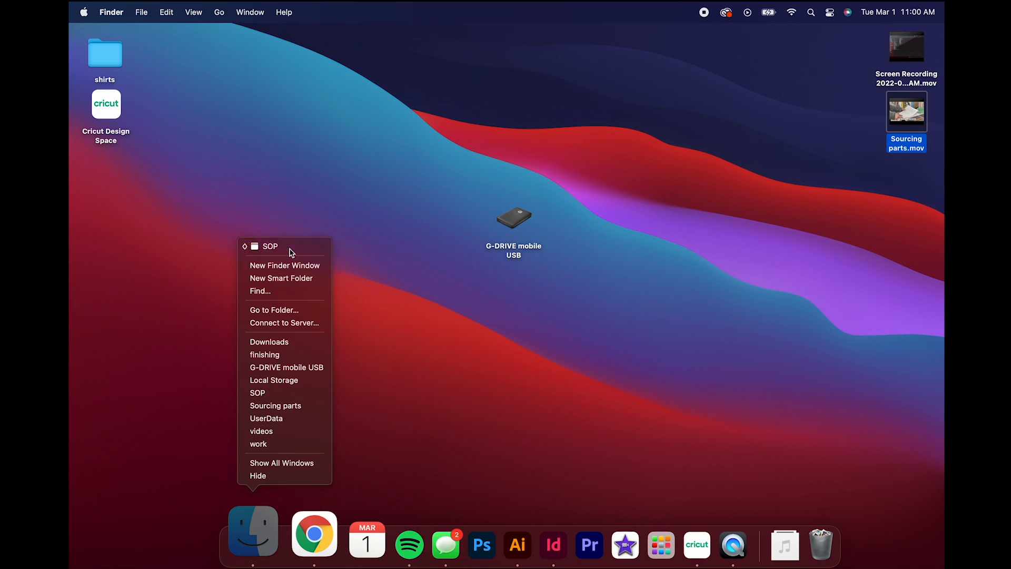
{"action": "left_click", "coordinate": [238, 267]}
{"action": "left_click", "coordinate": [358, 216]}
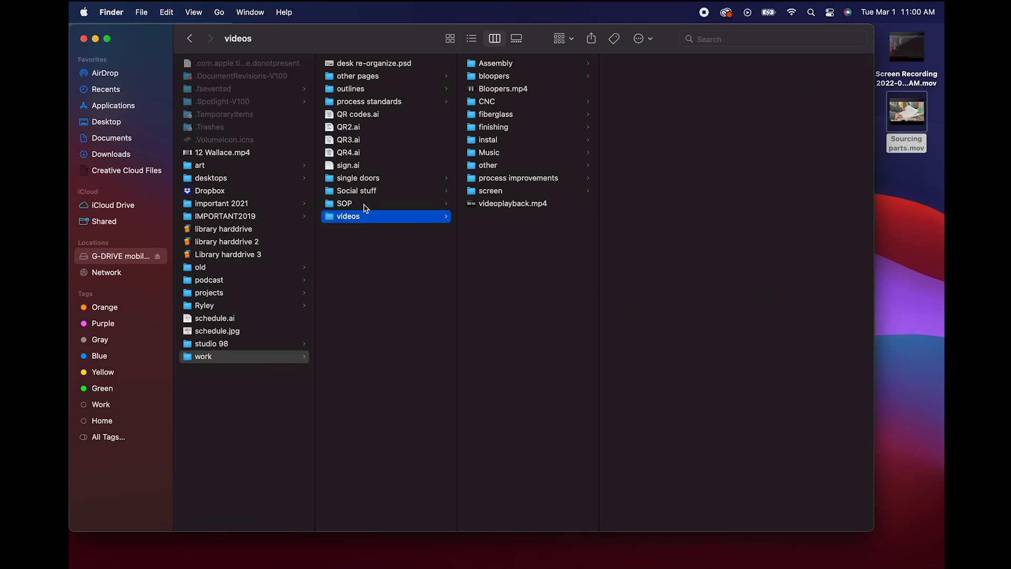
{"action": "left_click", "coordinate": [503, 129]}
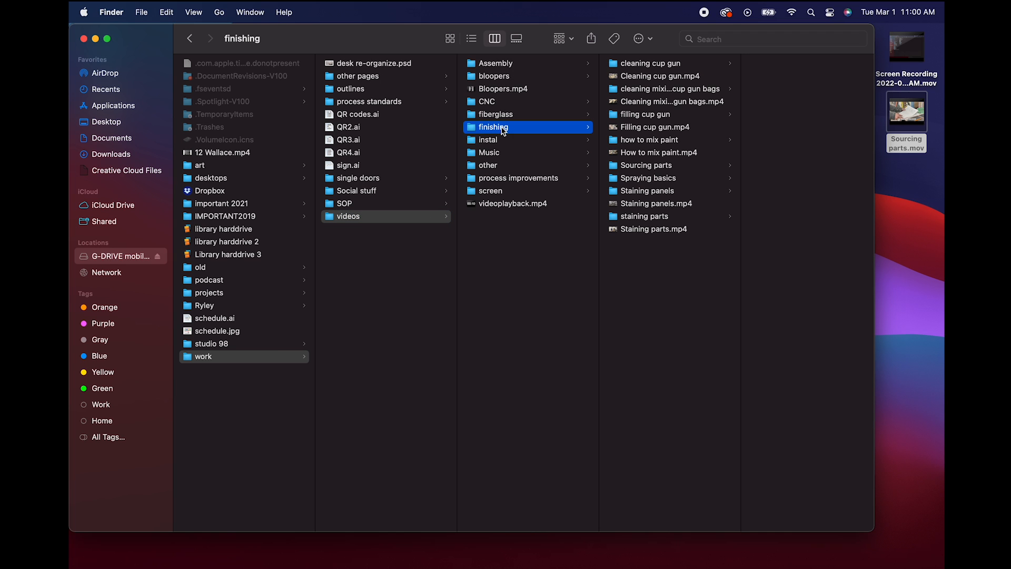
{"action": "left_click_drag", "start_coordinate": [907, 112], "coordinate": [677, 302]}
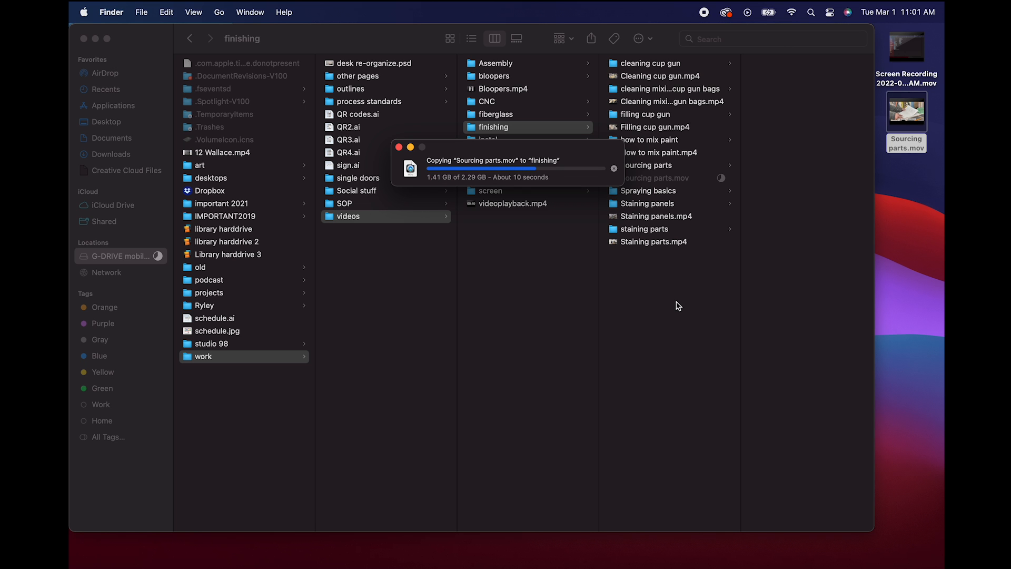
Switch to Chrome, close the Google search page, and start a new video upload on the YouTube channel.
{"action": "left_click", "coordinate": [283, 533]}
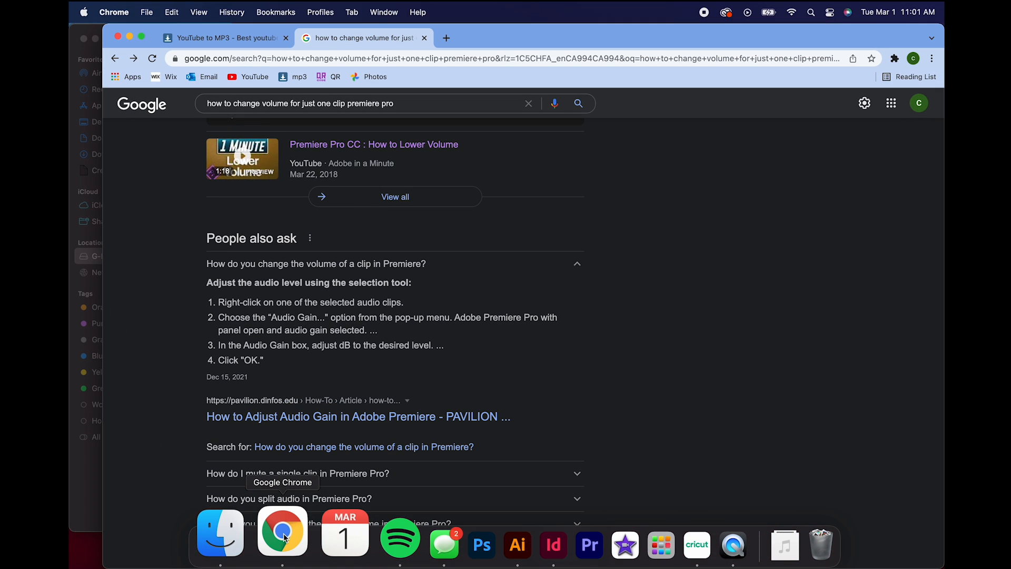
{"action": "left_click", "coordinate": [423, 38]}
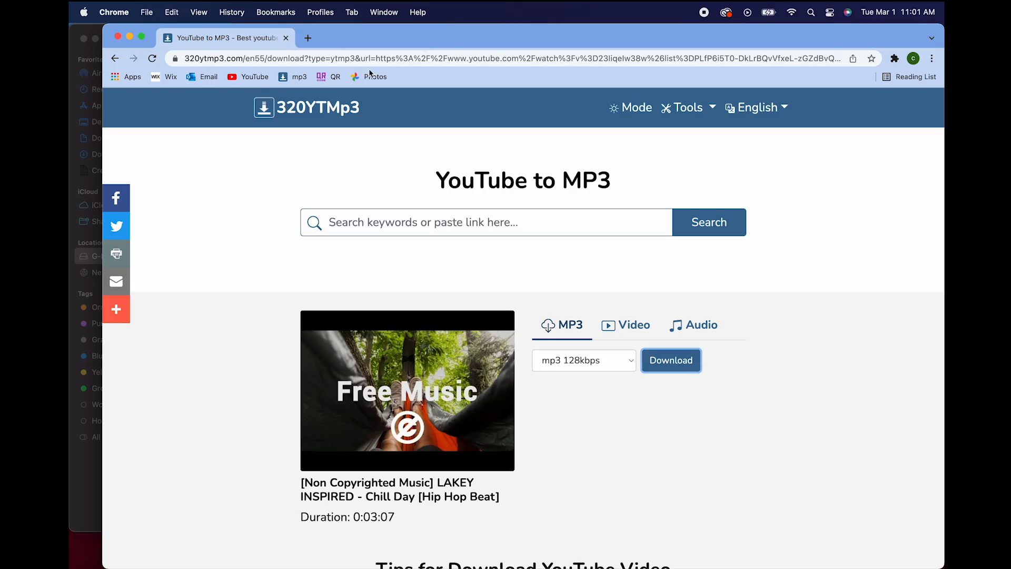
{"action": "left_click", "coordinate": [255, 78]}
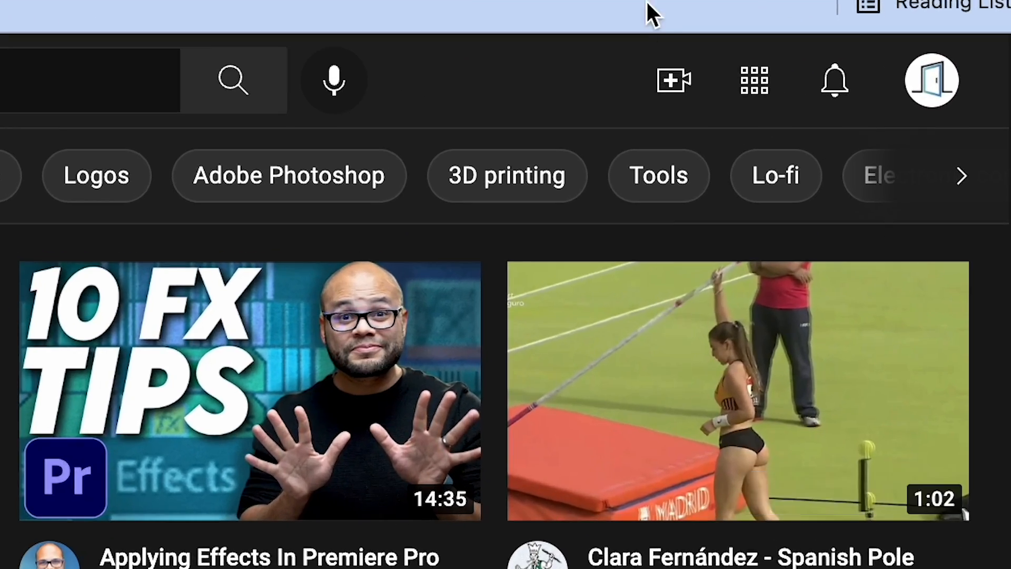
{"action": "left_click", "coordinate": [820, 105]}
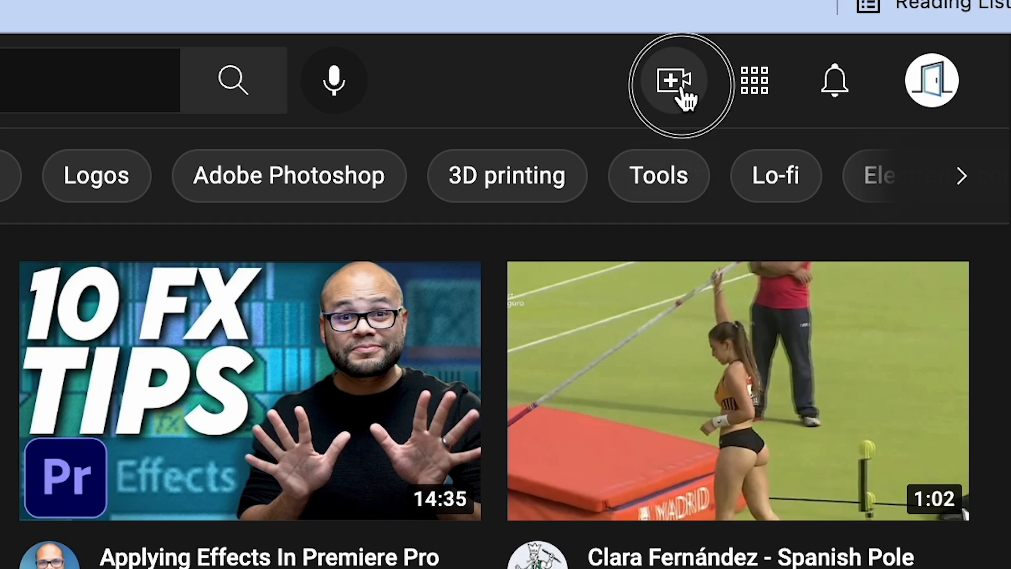
{"action": "left_click", "coordinate": [808, 159]}
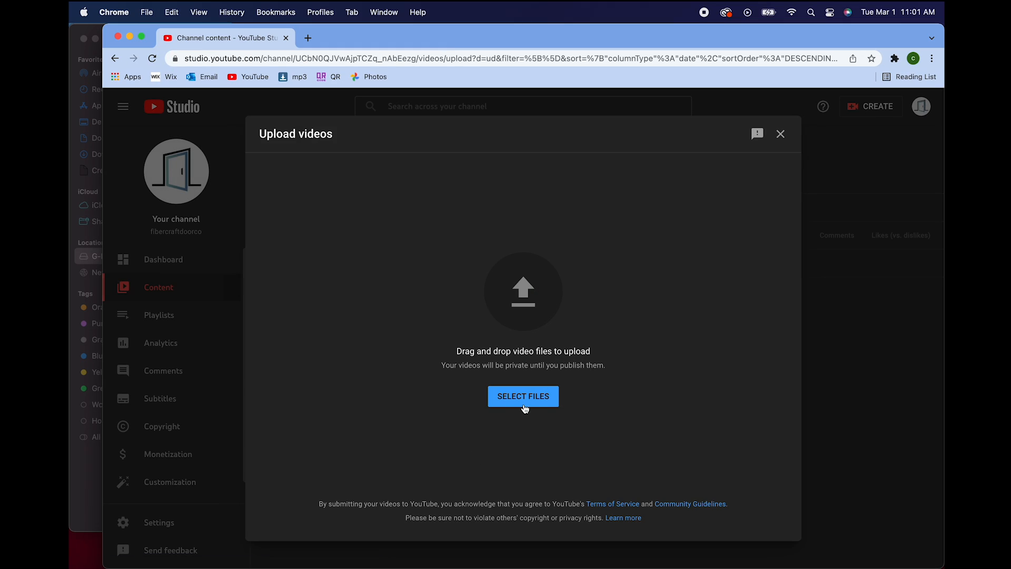
Upload Sourcing parts.mov from the work > videos > finishing folder on the G-DRIVE.
{"action": "left_click", "coordinate": [524, 399]}
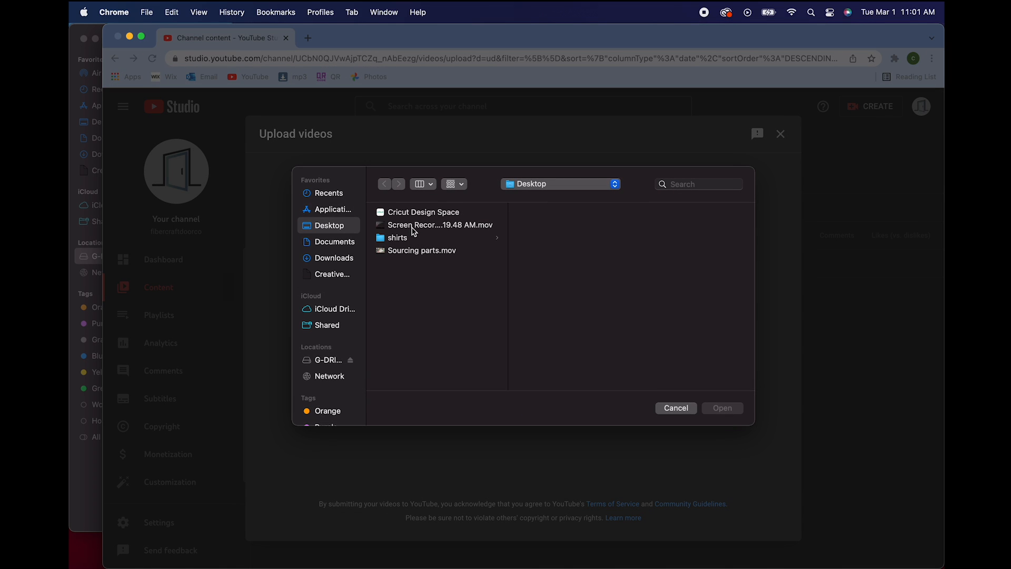
{"action": "left_click", "coordinate": [337, 367]}
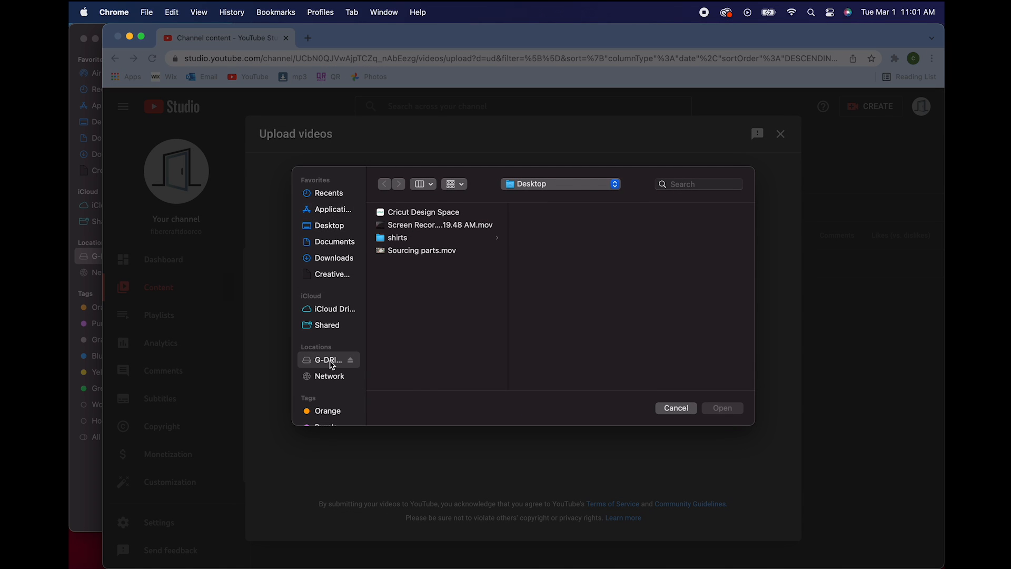
{"action": "scroll", "coordinate": [406, 316], "scroll_direction": "down", "scroll_amount": 3}
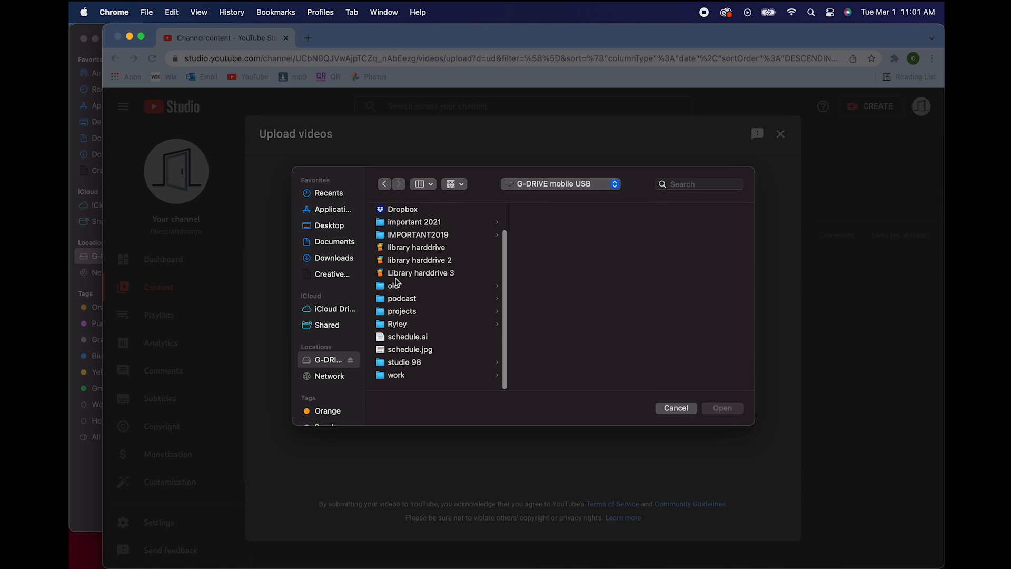
{"action": "left_click", "coordinate": [405, 378]}
{"action": "left_click", "coordinate": [547, 367]}
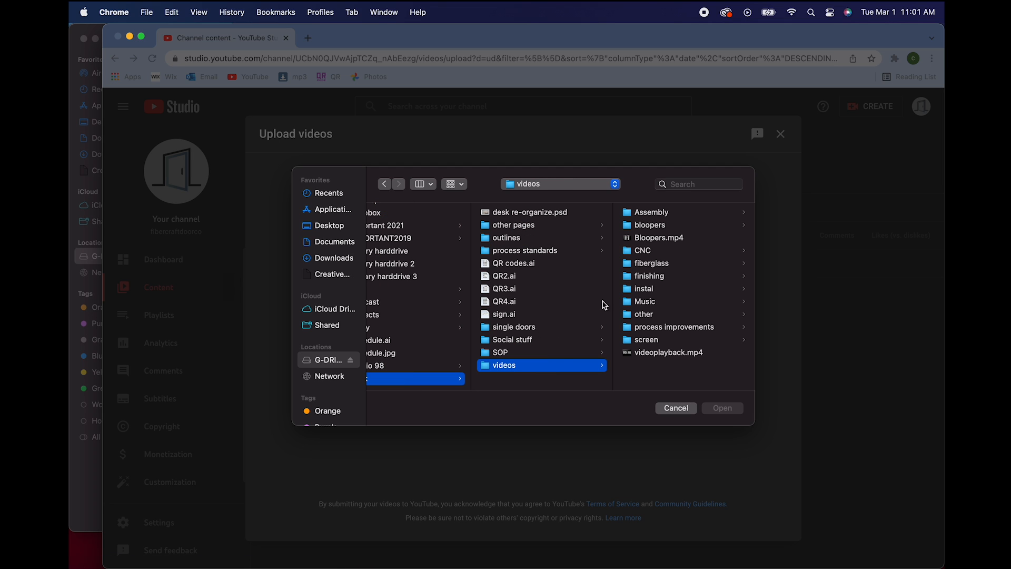
{"action": "left_click", "coordinate": [649, 276]}
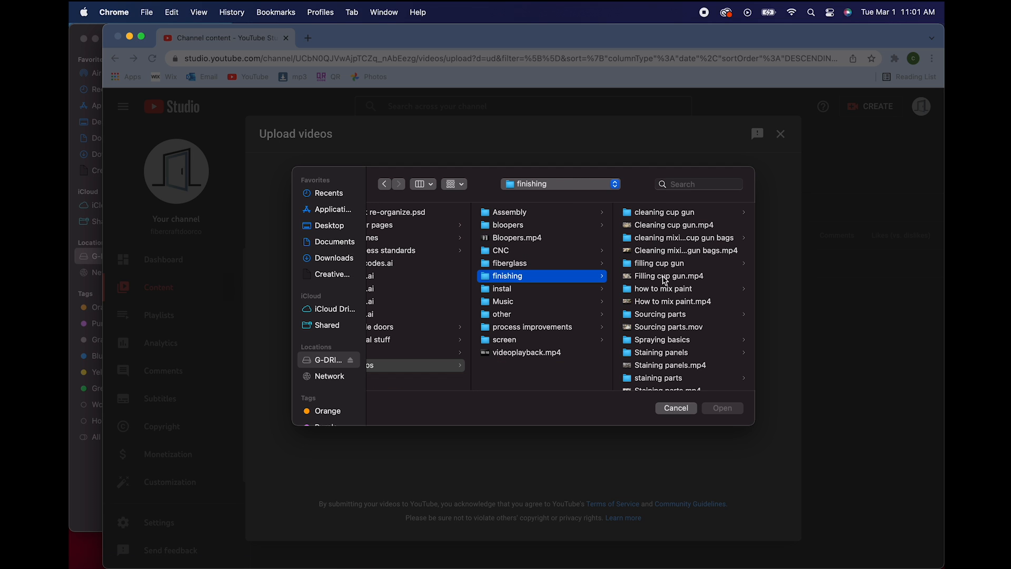
{"action": "scroll", "coordinate": [664, 280], "scroll_direction": "down", "scroll_amount": 1}
{"action": "left_click", "coordinate": [674, 316]}
{"action": "left_click", "coordinate": [721, 409]}
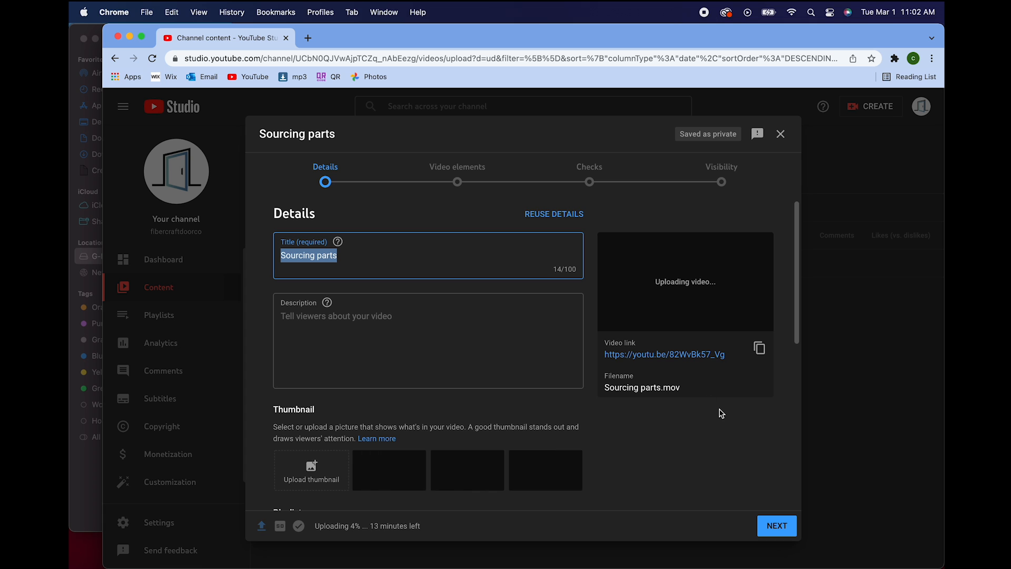
Minimize Chrome and move the desktop copy of Sourcing parts.mov to the Trash.
{"action": "left_click", "coordinate": [129, 32]}
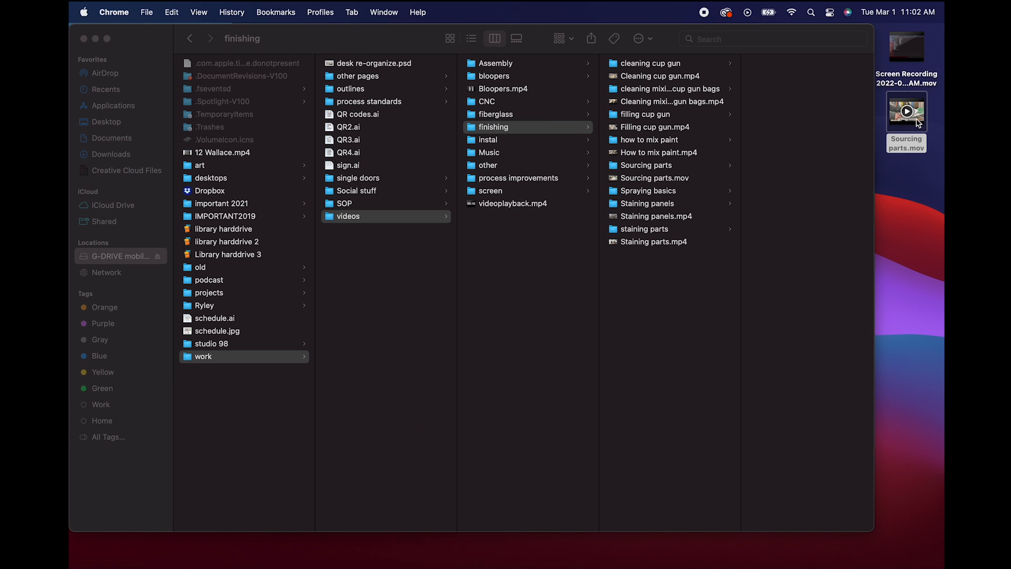
{"action": "left_click_drag", "start_coordinate": [911, 148], "coordinate": [760, 531]}
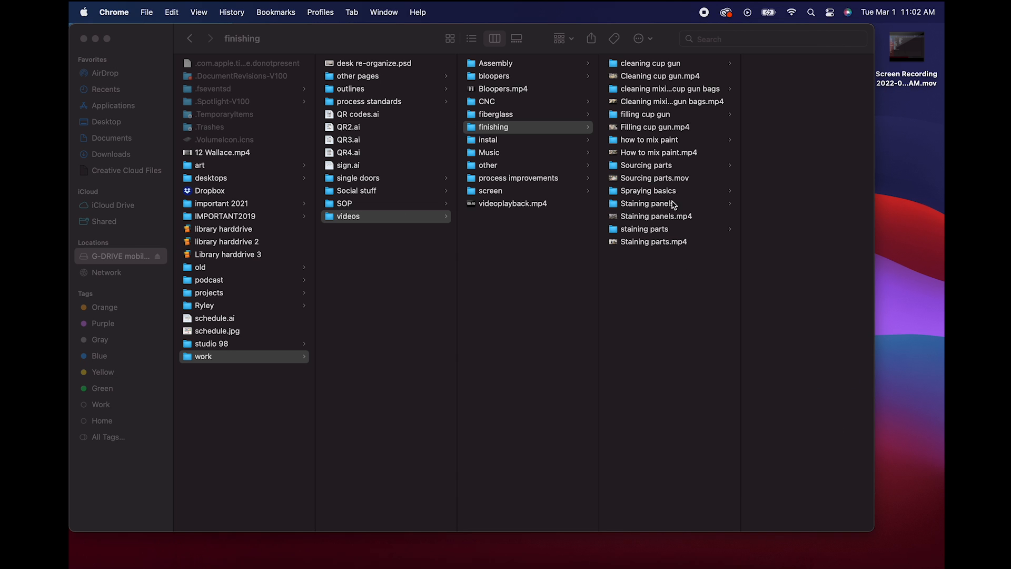
Play Sourcing parts.mov from the finishing folder and step through it to find the chapter start times.
{"action": "double_click", "coordinate": [662, 178]}
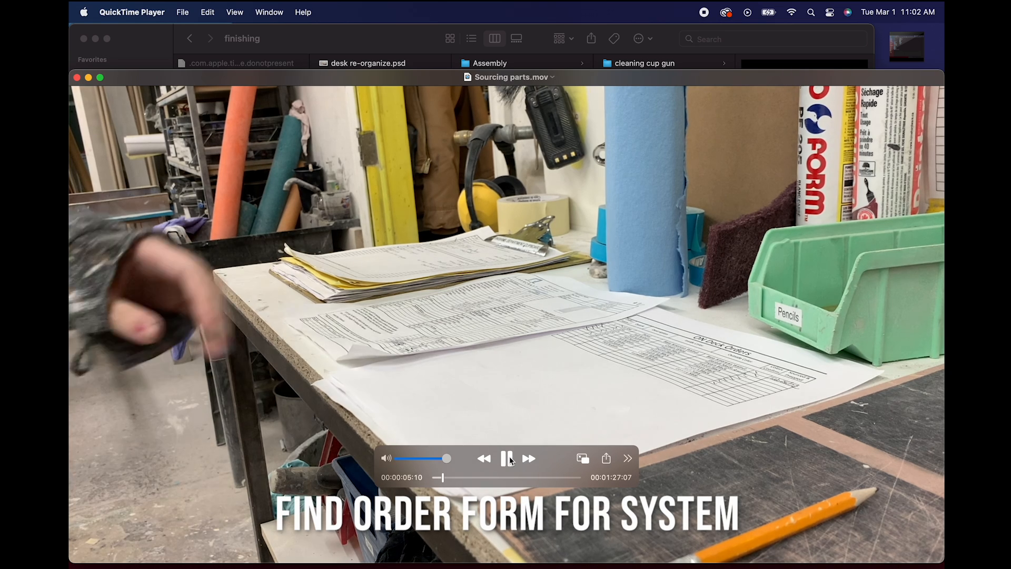
{"action": "left_click", "coordinate": [509, 459]}
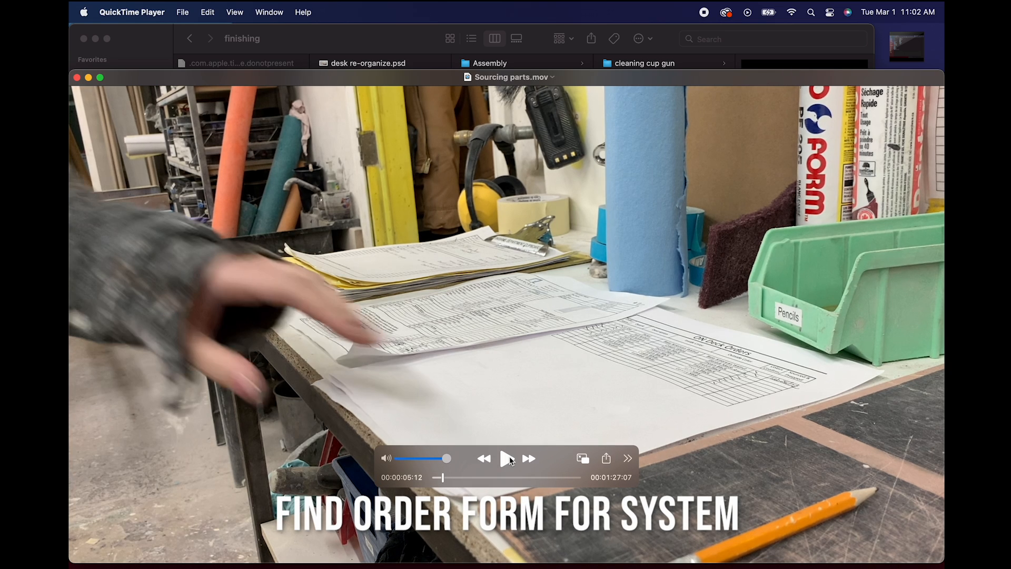
{"action": "scroll", "coordinate": [511, 460], "scroll_direction": "left", "scroll_amount": 5}
{"action": "scroll", "coordinate": [511, 461], "scroll_direction": "right", "scroll_amount": 3}
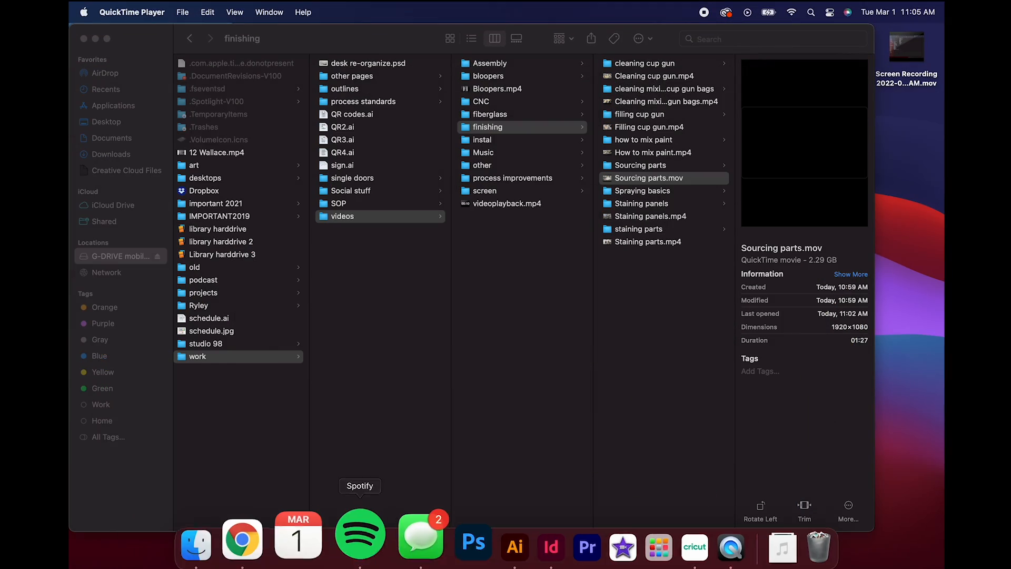
Return to the YouTube upload in Chrome and begin the description with the heading Chapters above the line 00:00 Intro.
{"action": "left_click", "coordinate": [242, 539]}
{"action": "left_click", "coordinate": [357, 332]}
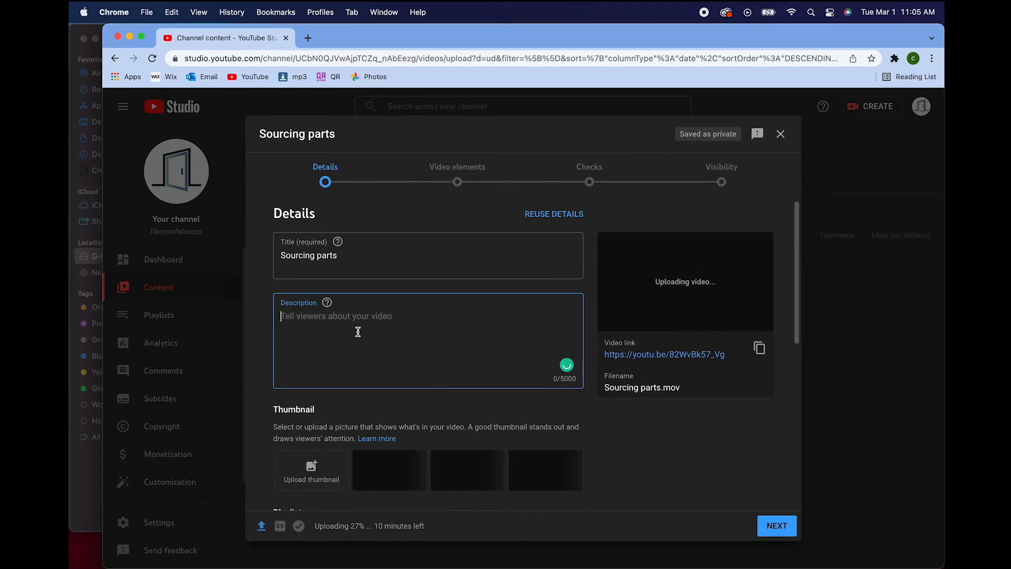
{"action": "type", "text": "00:00"}
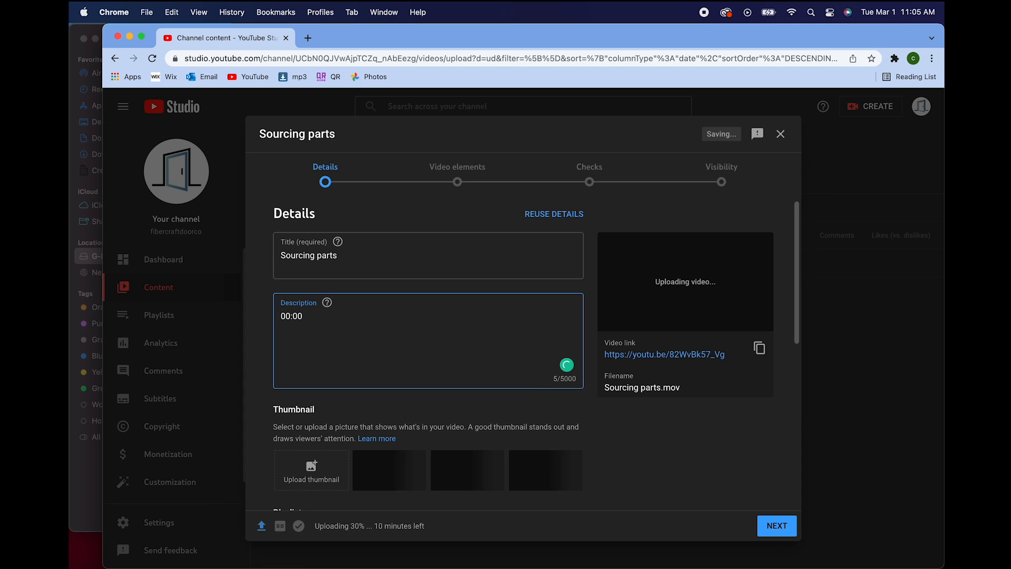
{"action": "type", "text": " Intro"}
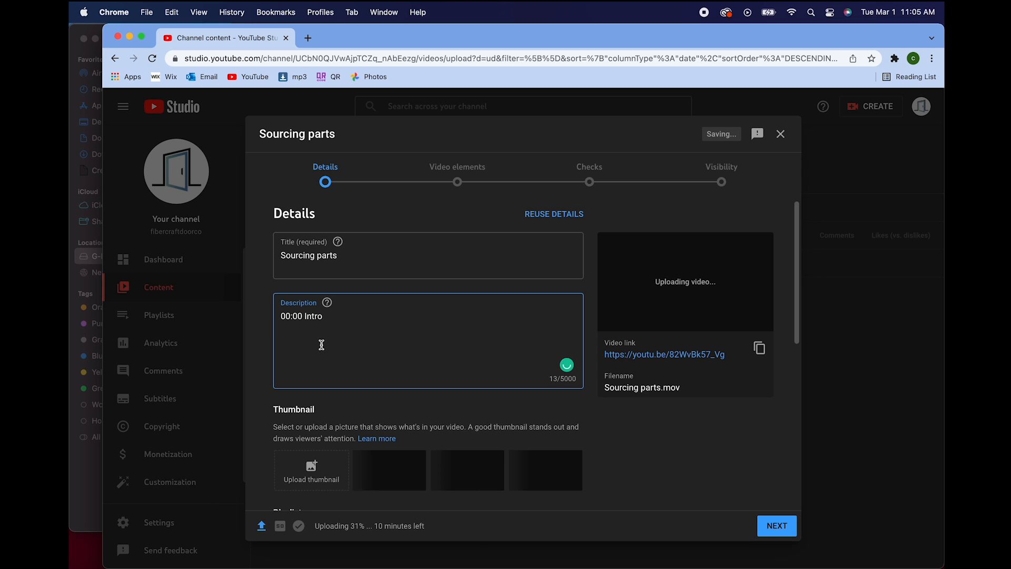
{"action": "key", "text": "Return"}
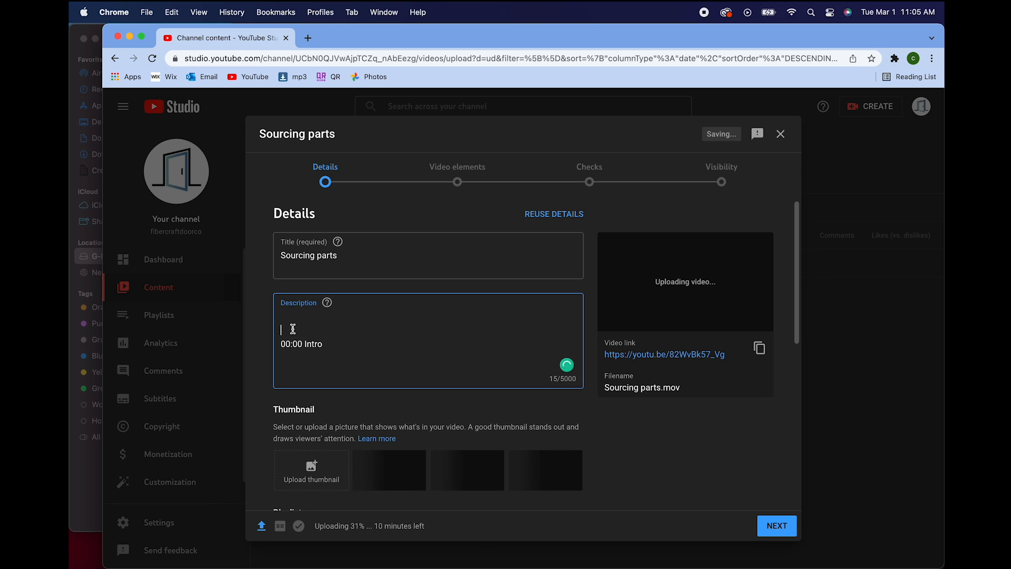
{"action": "key", "text": "BackSpace"}
{"action": "key", "text": "BackSpace"}
{"action": "type", "text": "s"}
{"action": "left_click", "coordinate": [335, 343]}
Add the chapter lines 0:04 Find order form, 0:19 Find cart # and 0:22 Get all parts to the description.
{"action": "key", "text": "Return"}
{"action": "type", "text": "0:04 Find order form"}
{"action": "key", "text": "Return"}
{"action": "type", "text": "0:19 Find cart #"}
{"action": "key", "text": "Return"}
{"action": "type", "text": "0:22 Get al"}
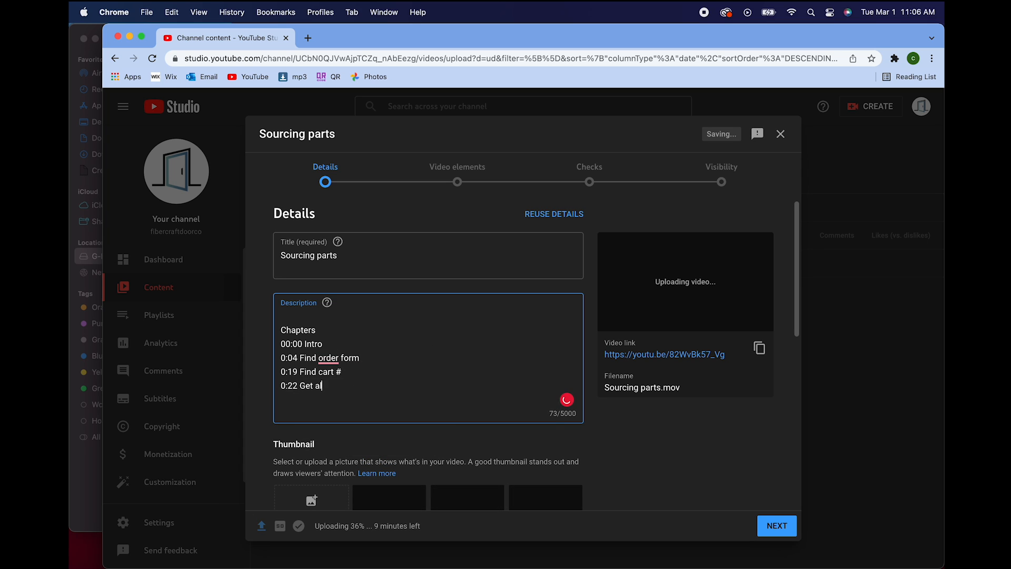
{"action": "type", "text": "l parts"}
Add the final chapter line 1:02 Check you have everything to the description.
{"action": "key", "text": "Return"}
{"action": "type", "text": "1:02"}
{"action": "type", "text": " Check off"}
{"action": "key", "text": "BackSpace"}
{"action": "key", "text": "BackSpace"}
{"action": "key", "text": "BackSpace"}
{"action": "type", "text": "you have everything"}
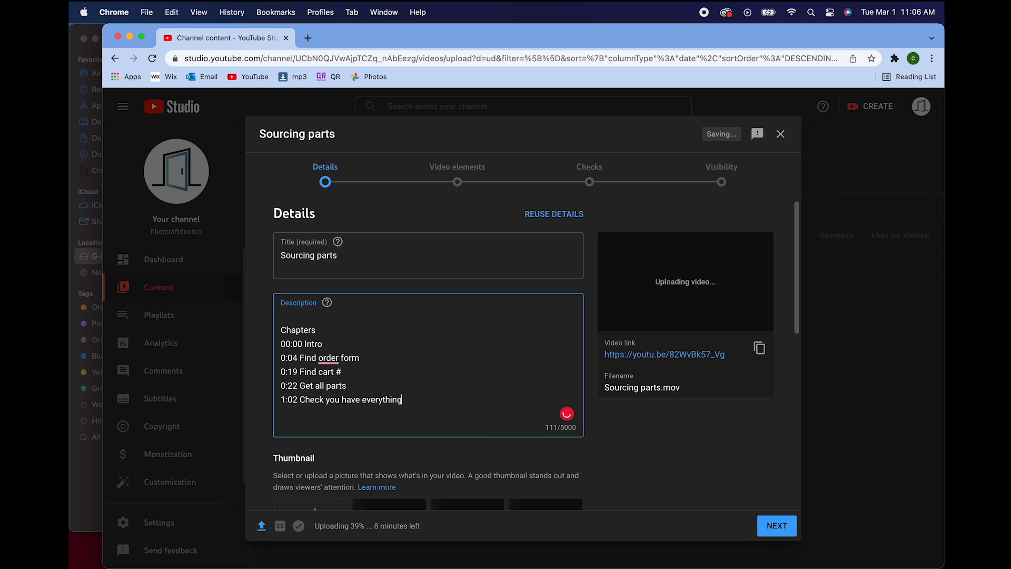
Upload the 11.14.41 AM screenshot from the desktop as the video's thumbnail.
{"action": "scroll", "coordinate": [402, 396], "scroll_direction": "down", "scroll_amount": 5}
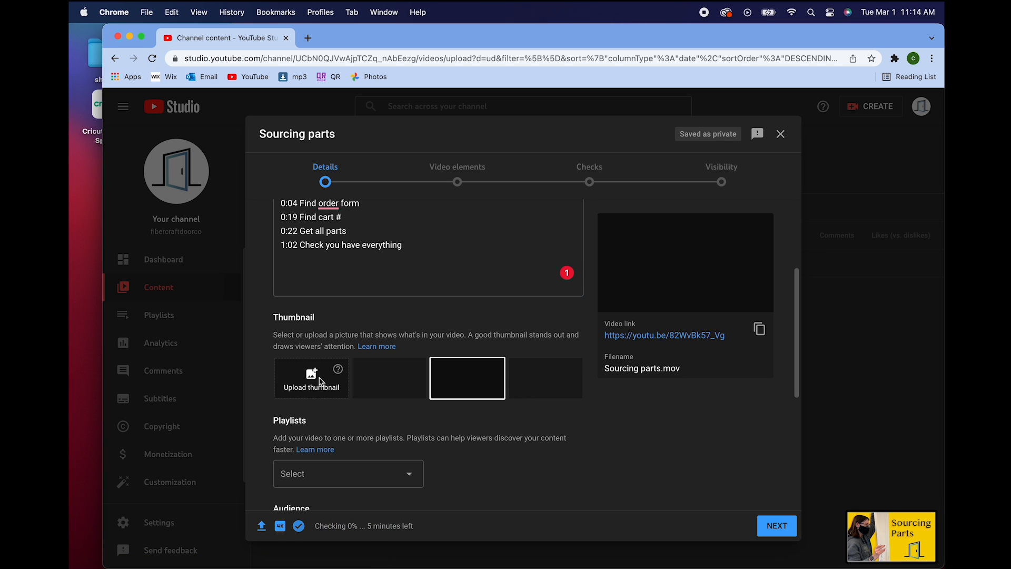
{"action": "left_click", "coordinate": [321, 376]}
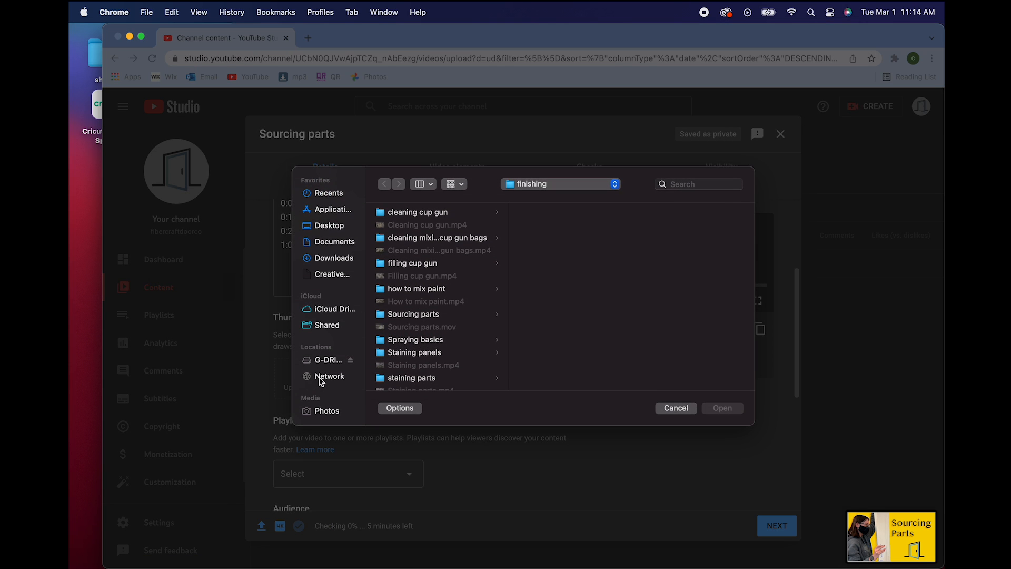
{"action": "left_click", "coordinate": [335, 225]}
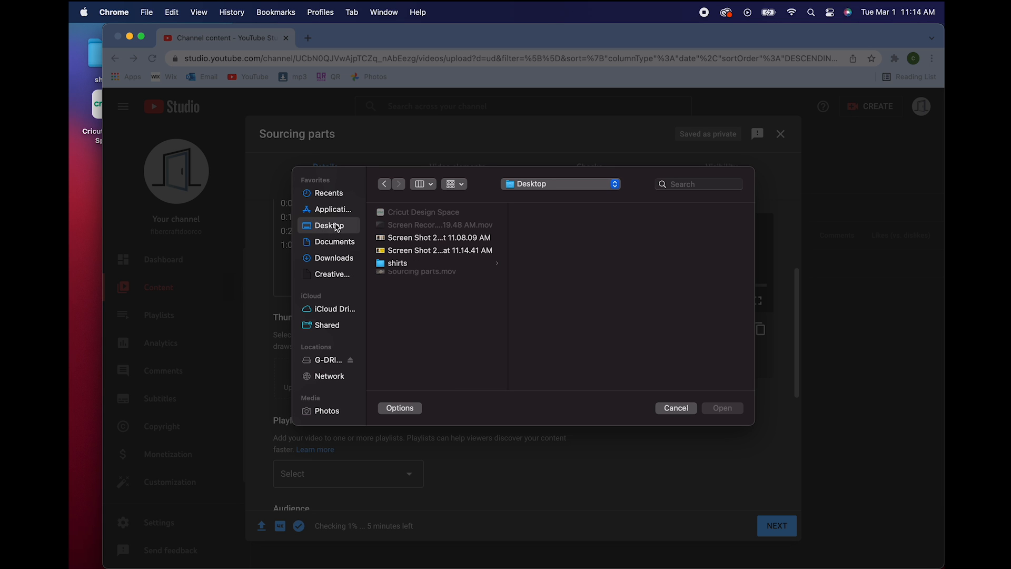
{"action": "left_click", "coordinate": [421, 251]}
{"action": "left_click", "coordinate": [723, 408]}
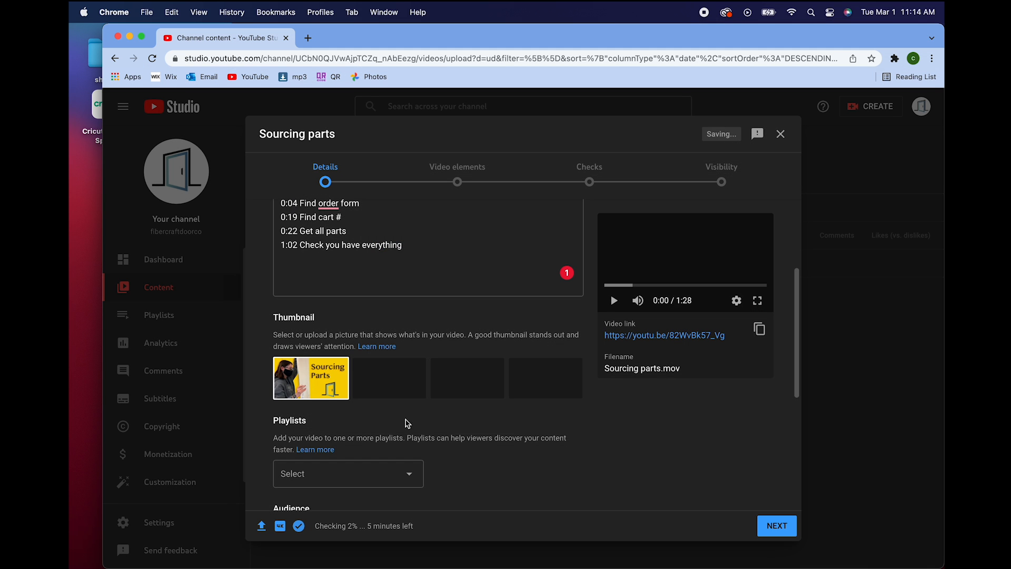
Add the video to the Finishing playlist and mark it as not made for kids.
{"action": "scroll", "coordinate": [406, 424], "scroll_direction": "down", "scroll_amount": 2}
{"action": "left_click", "coordinate": [408, 421]}
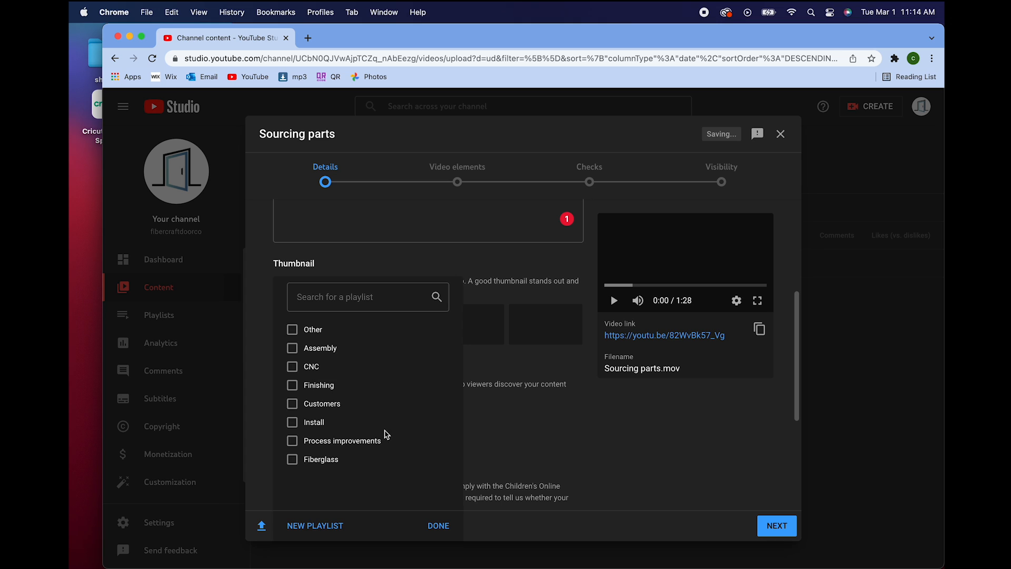
{"action": "left_click", "coordinate": [437, 526]}
{"action": "scroll", "coordinate": [421, 408], "scroll_direction": "down", "scroll_amount": 4}
{"action": "left_click", "coordinate": [279, 402]}
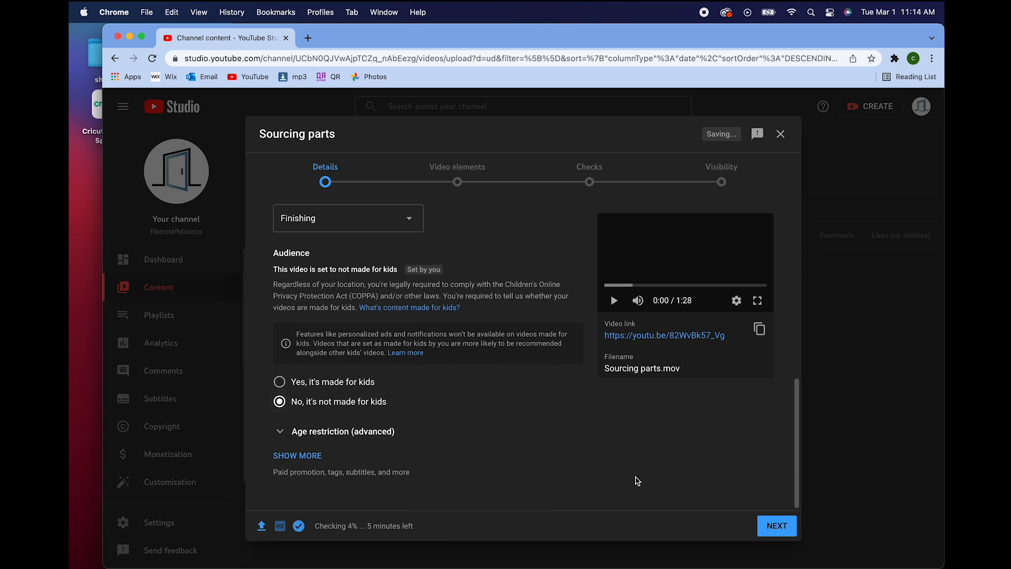
Continue past the video elements and checks without additions, and set the video's visibility to Public.
{"action": "left_click", "coordinate": [777, 526]}
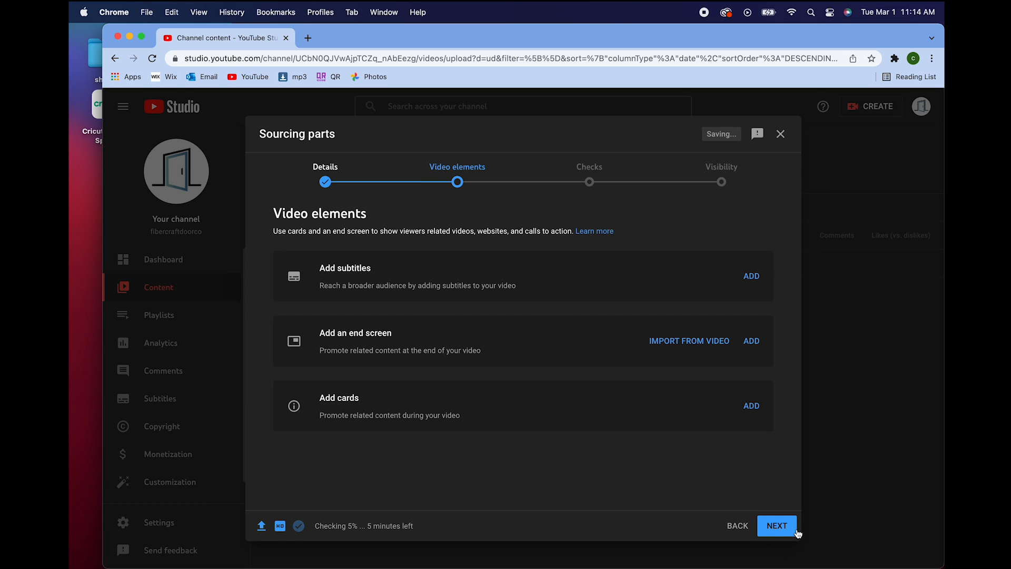
{"action": "left_click", "coordinate": [784, 528]}
{"action": "left_click", "coordinate": [783, 527]}
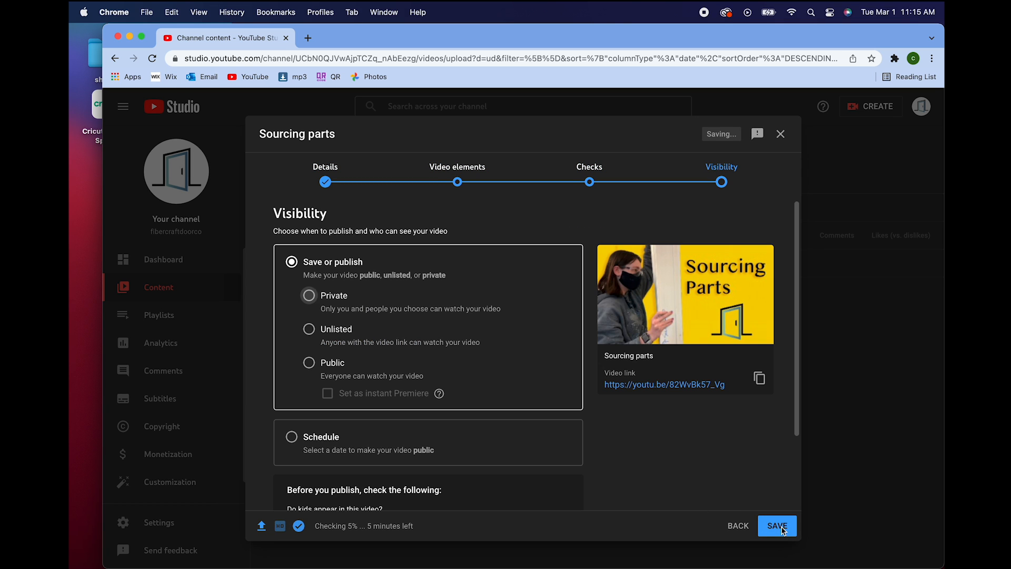
{"action": "left_click", "coordinate": [309, 363]}
{"action": "scroll", "coordinate": [398, 337], "scroll_direction": "down", "scroll_amount": 3}
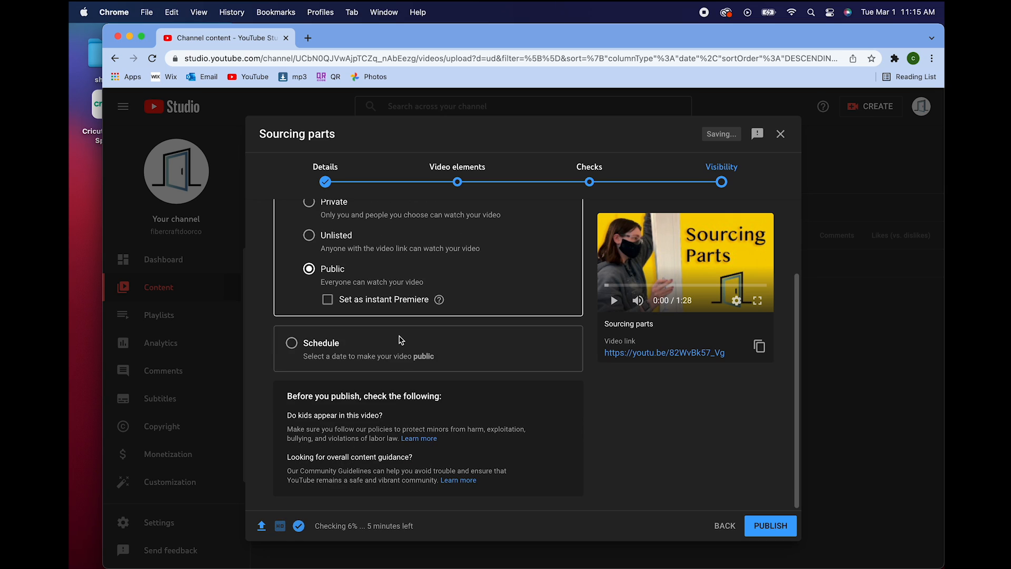